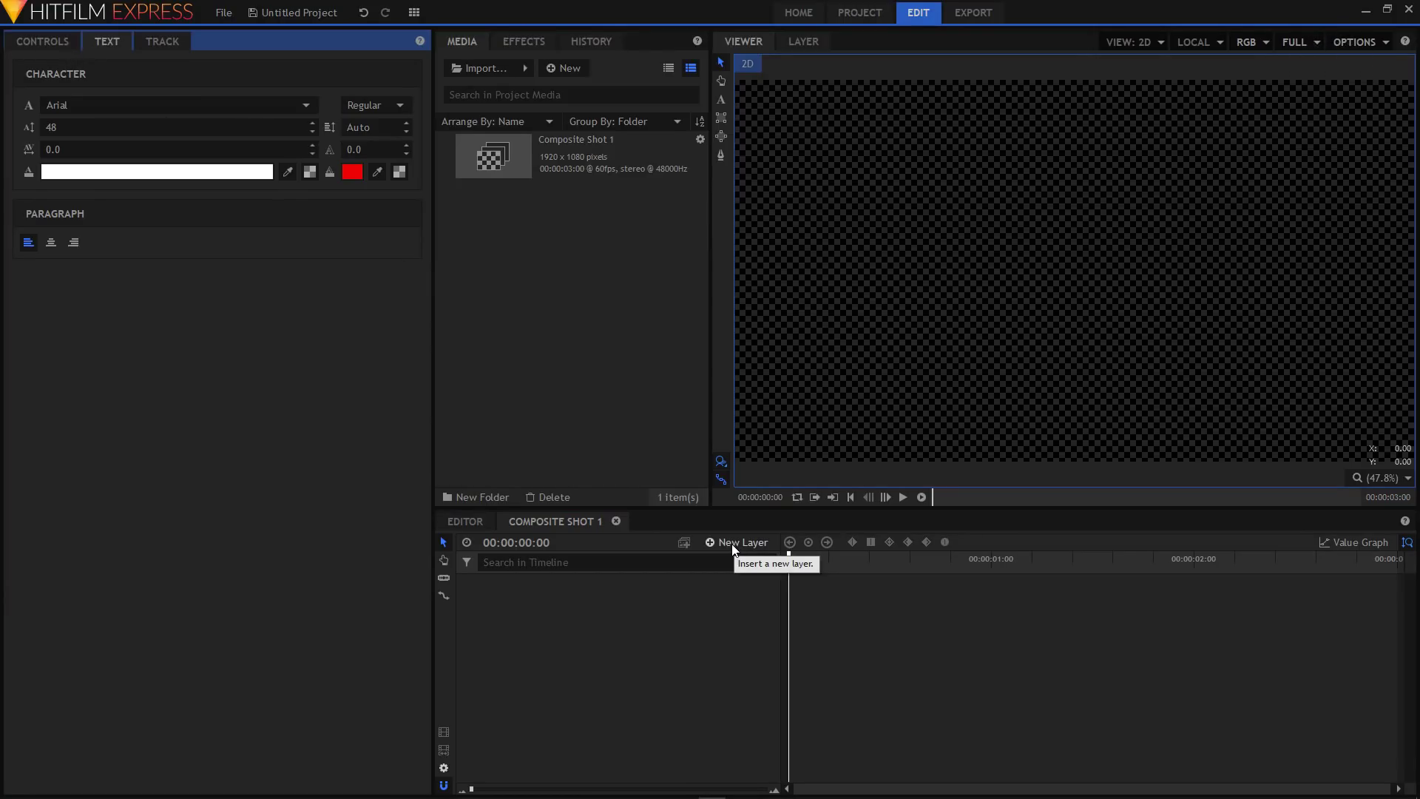
- Create a 1920 x 1080 plane layer named BG with the dark navy color #000034
{"action": "left_click", "coordinate": [735, 548]}
{"action": "left_click", "coordinate": [733, 556]}
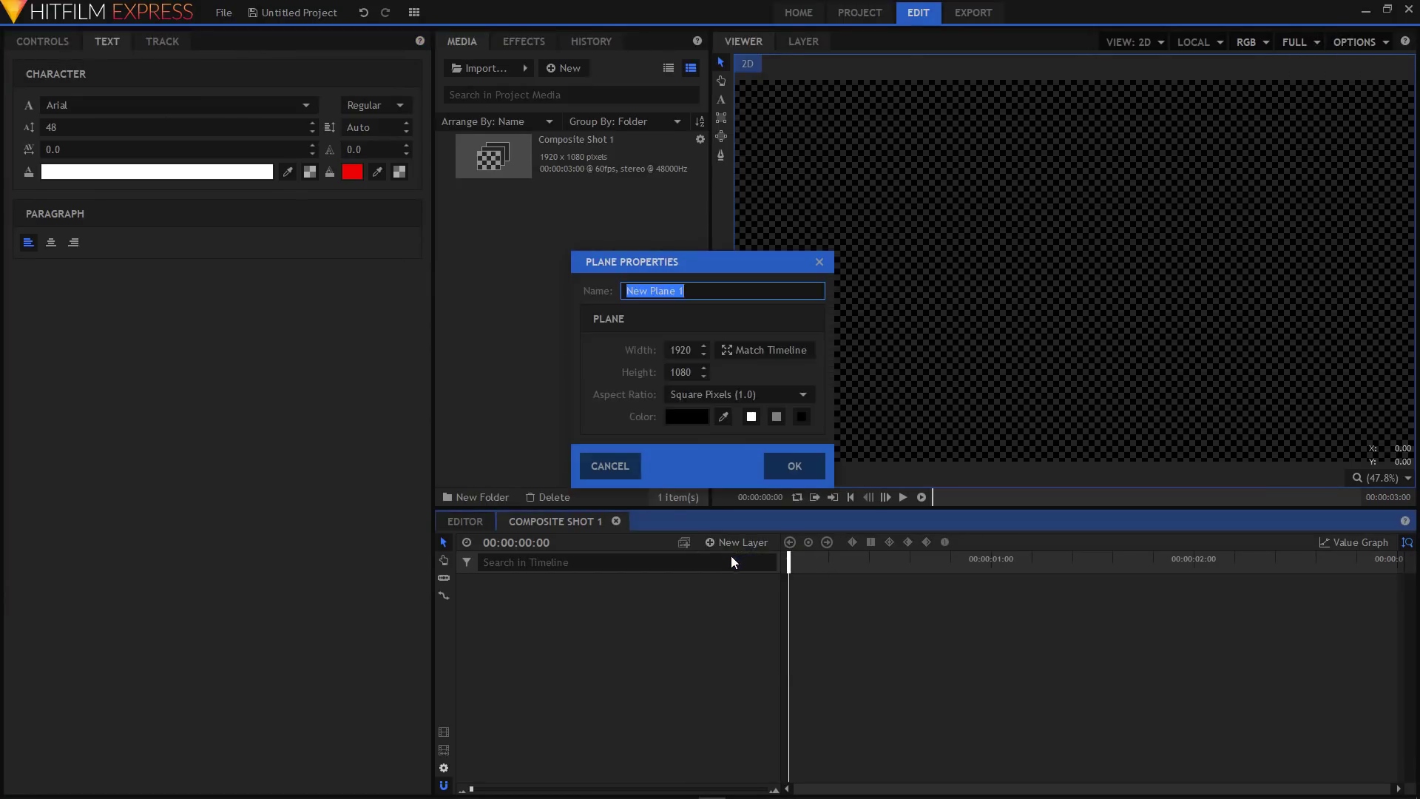
{"action": "type", "text": "BG"}
{"action": "left_click", "coordinate": [685, 417]}
{"action": "left_click", "coordinate": [527, 271]}
{"action": "left_click_drag", "start_coordinate": [880, 348], "coordinate": [881, 366]}
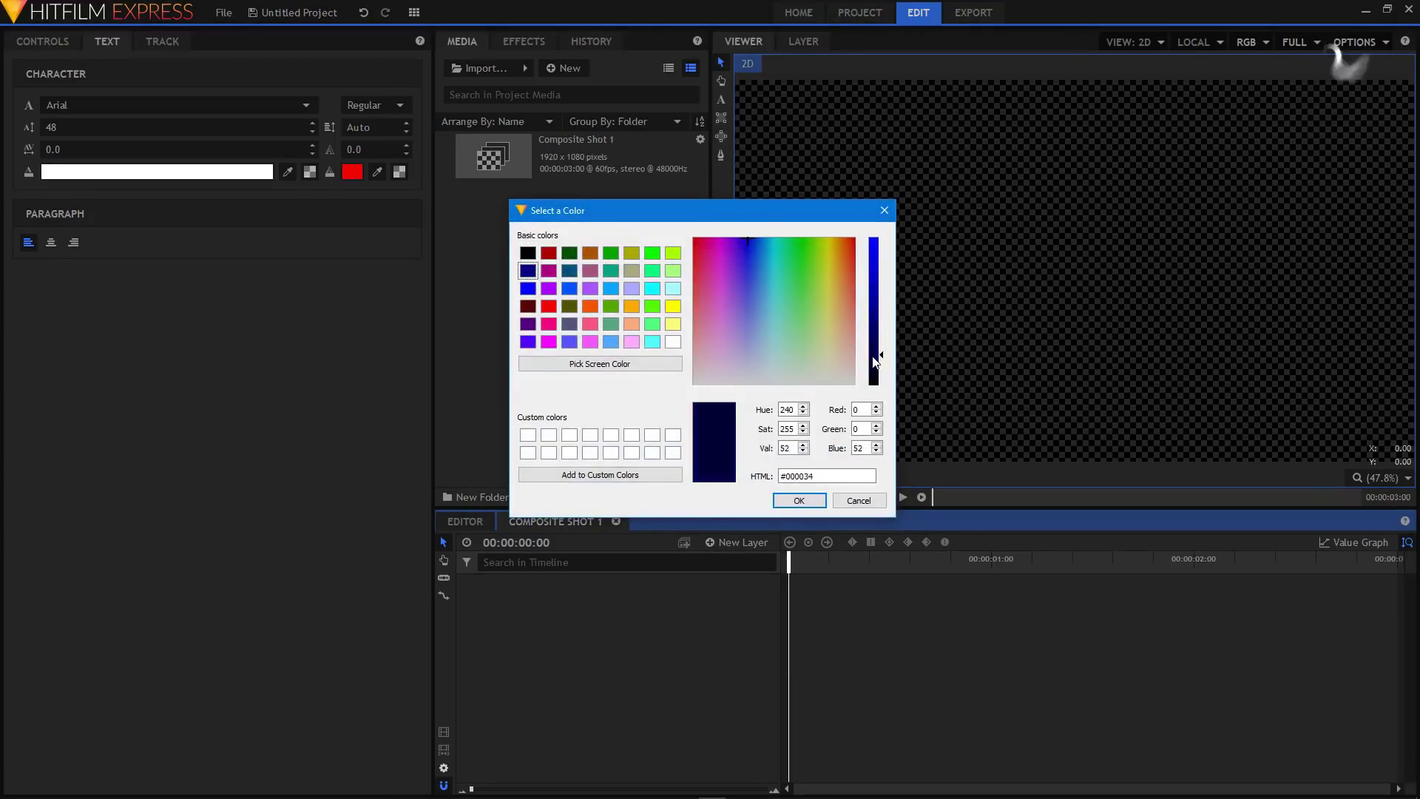
{"action": "left_click", "coordinate": [799, 501]}
{"action": "left_click", "coordinate": [792, 466]}
- Add a text layer with a width of 200 and a height of 200
{"action": "left_click", "coordinate": [755, 538]}
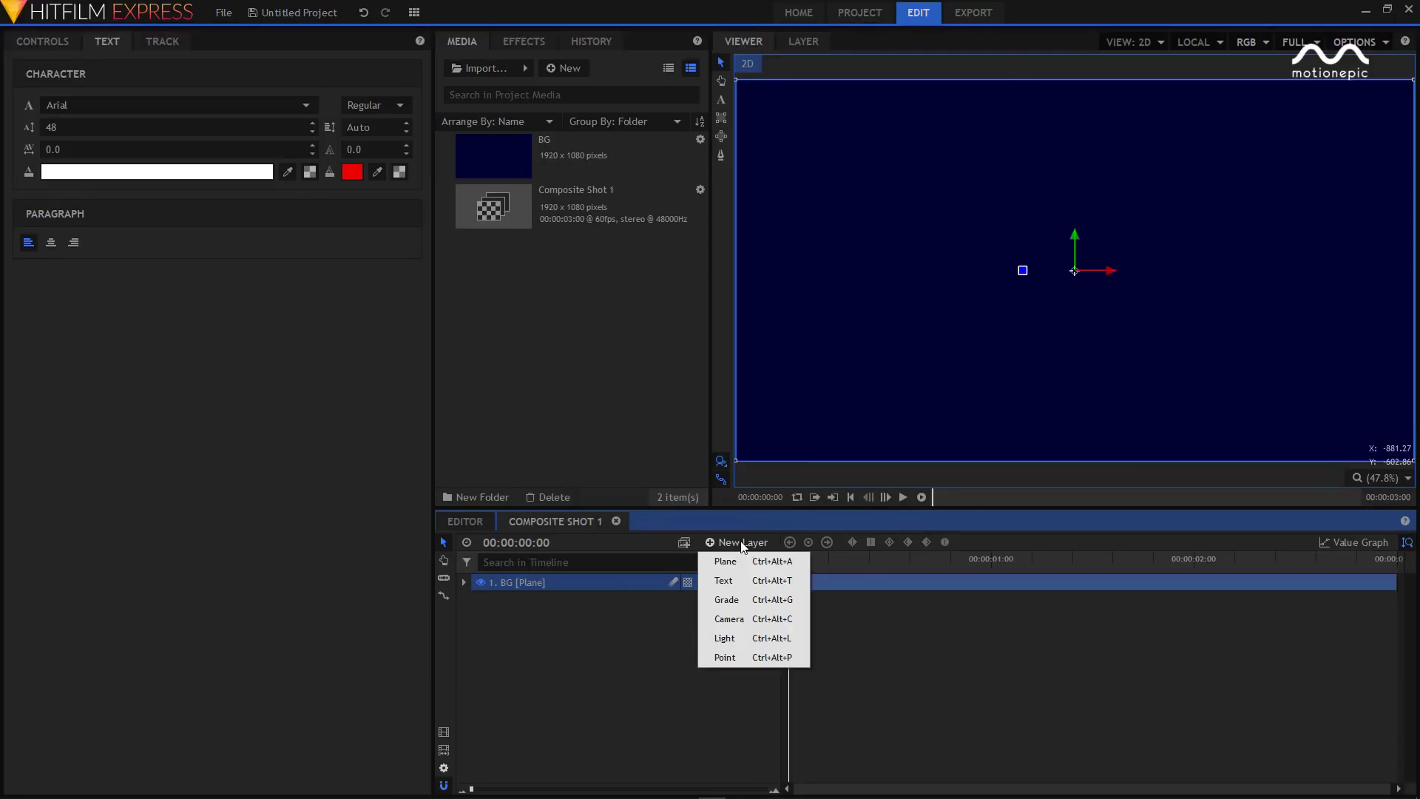
{"action": "left_click", "coordinate": [721, 582]}
{"action": "left_click_drag", "start_coordinate": [703, 368], "coordinate": [599, 357]}
{"action": "type", "text": "200"}
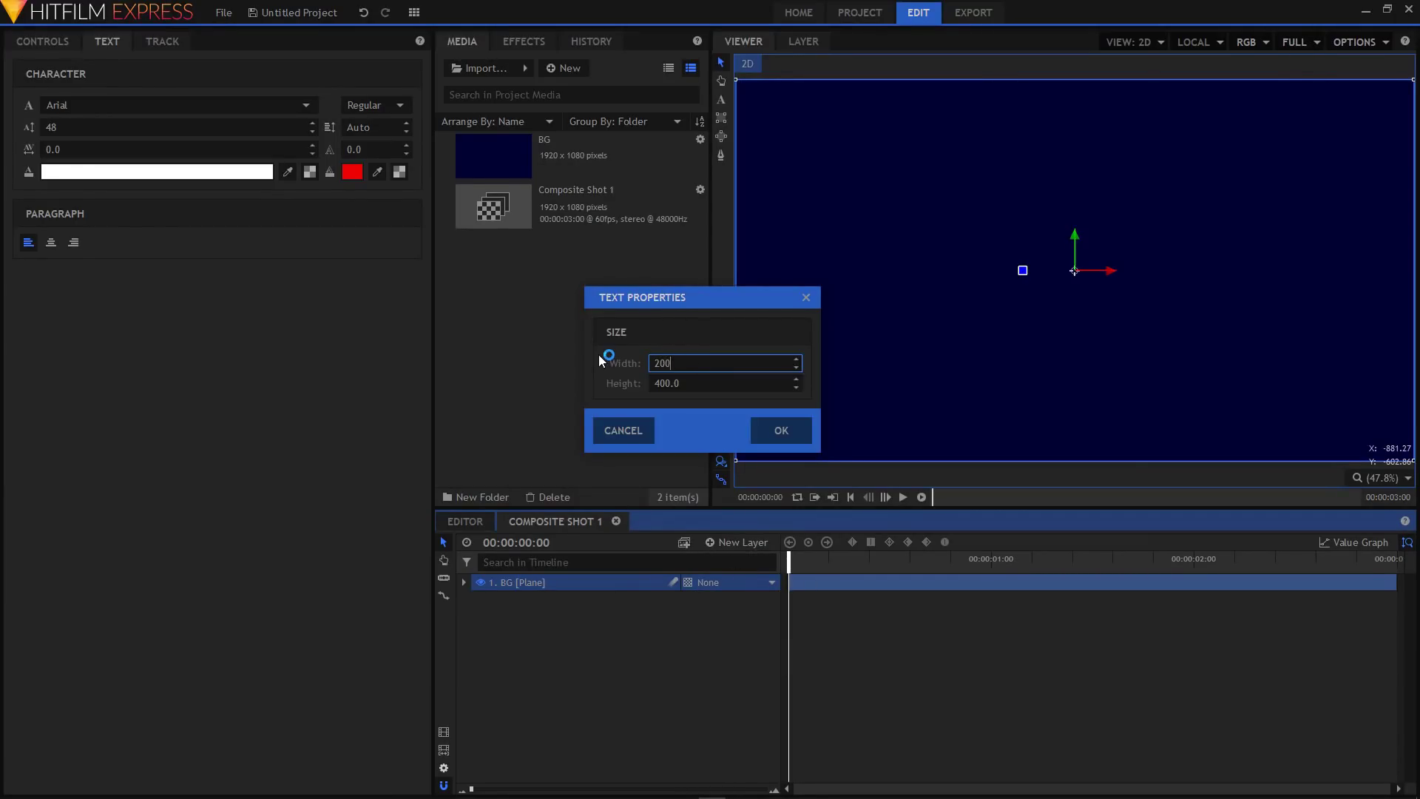
{"action": "key", "text": "Tab"}
{"action": "type", "text": "20"}
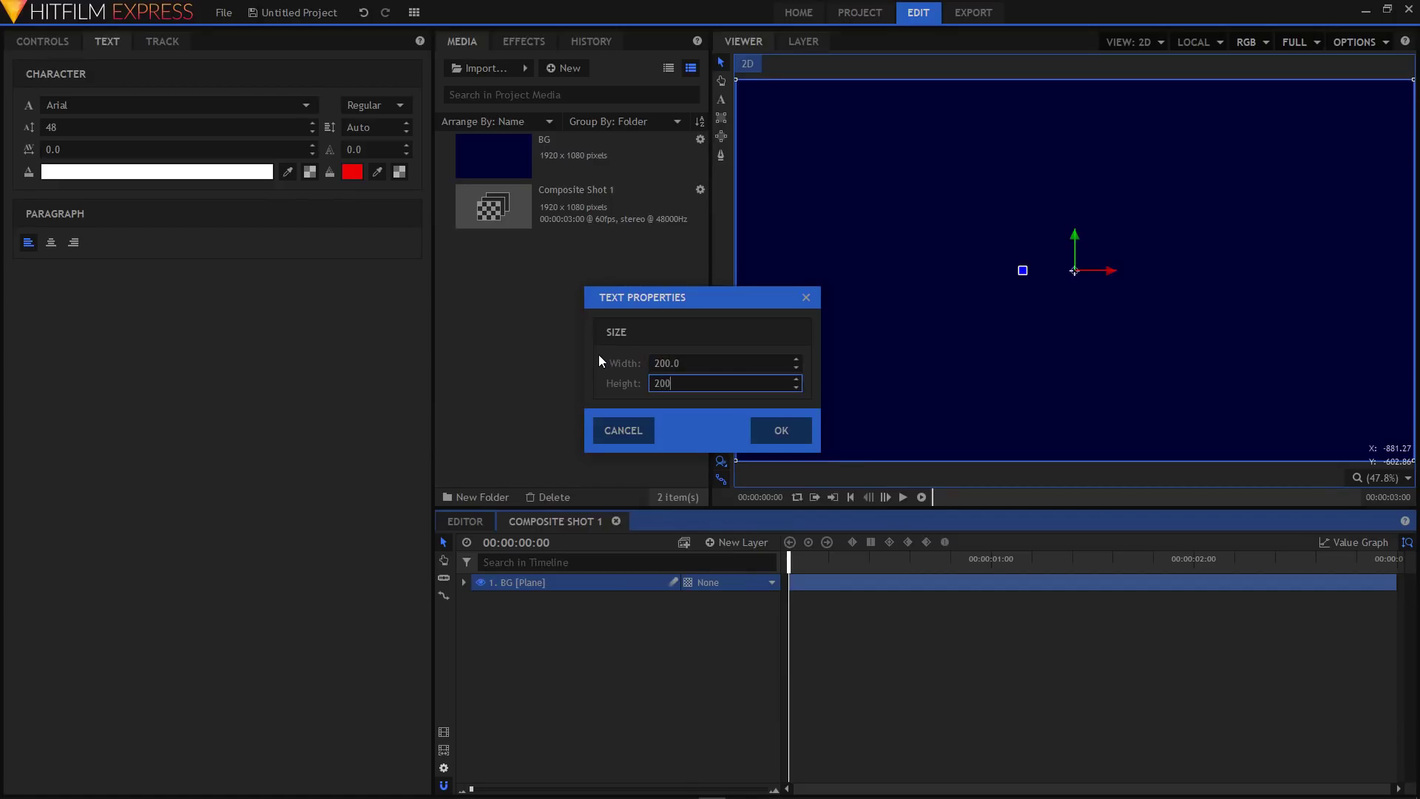
{"action": "type", "text": "0"}
{"action": "key", "text": "Return"}
- Enter FISH in the new text box and replace it with a single lowercase f
{"action": "left_click", "coordinate": [721, 99]}
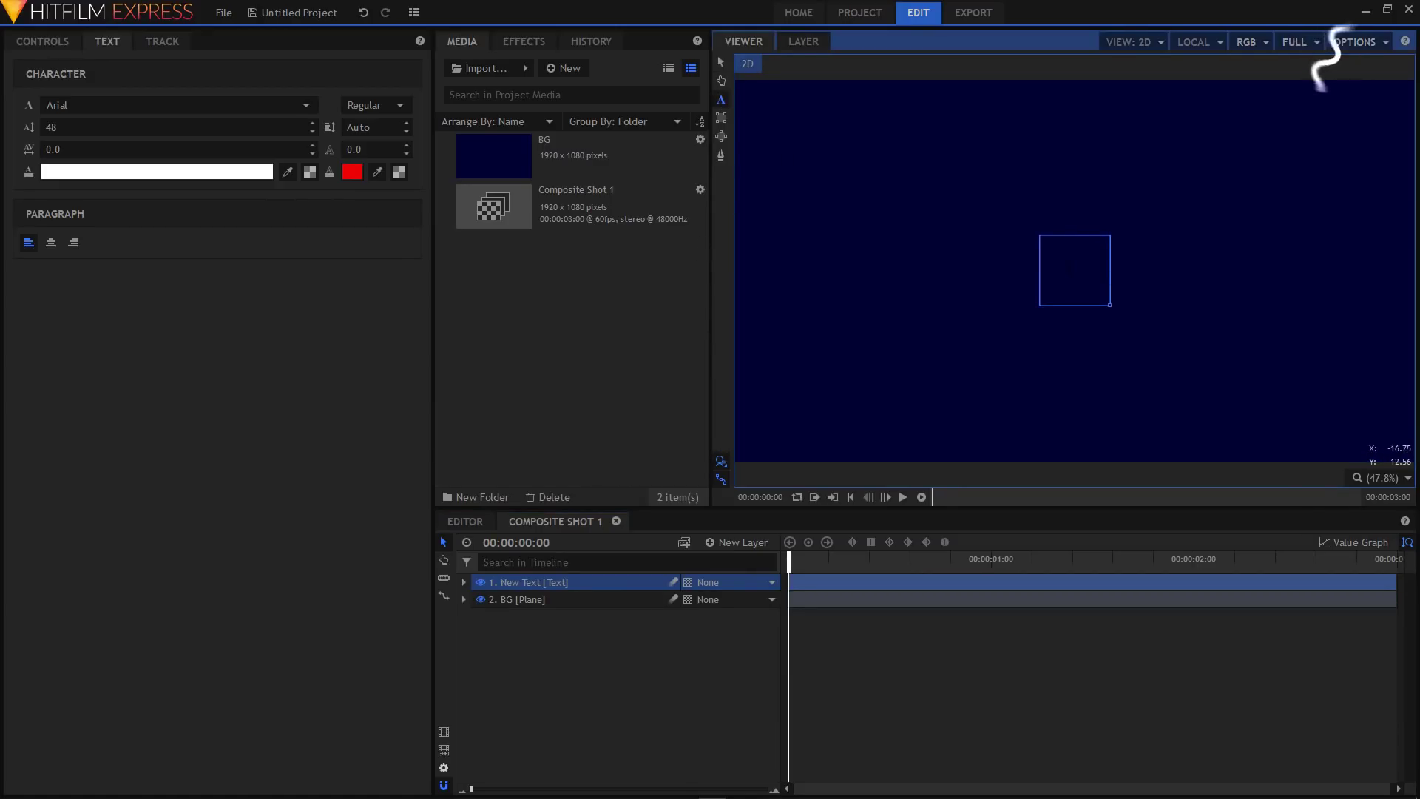
{"action": "scroll", "coordinate": [1077, 259], "scroll_direction": "up", "scroll_amount": 4}
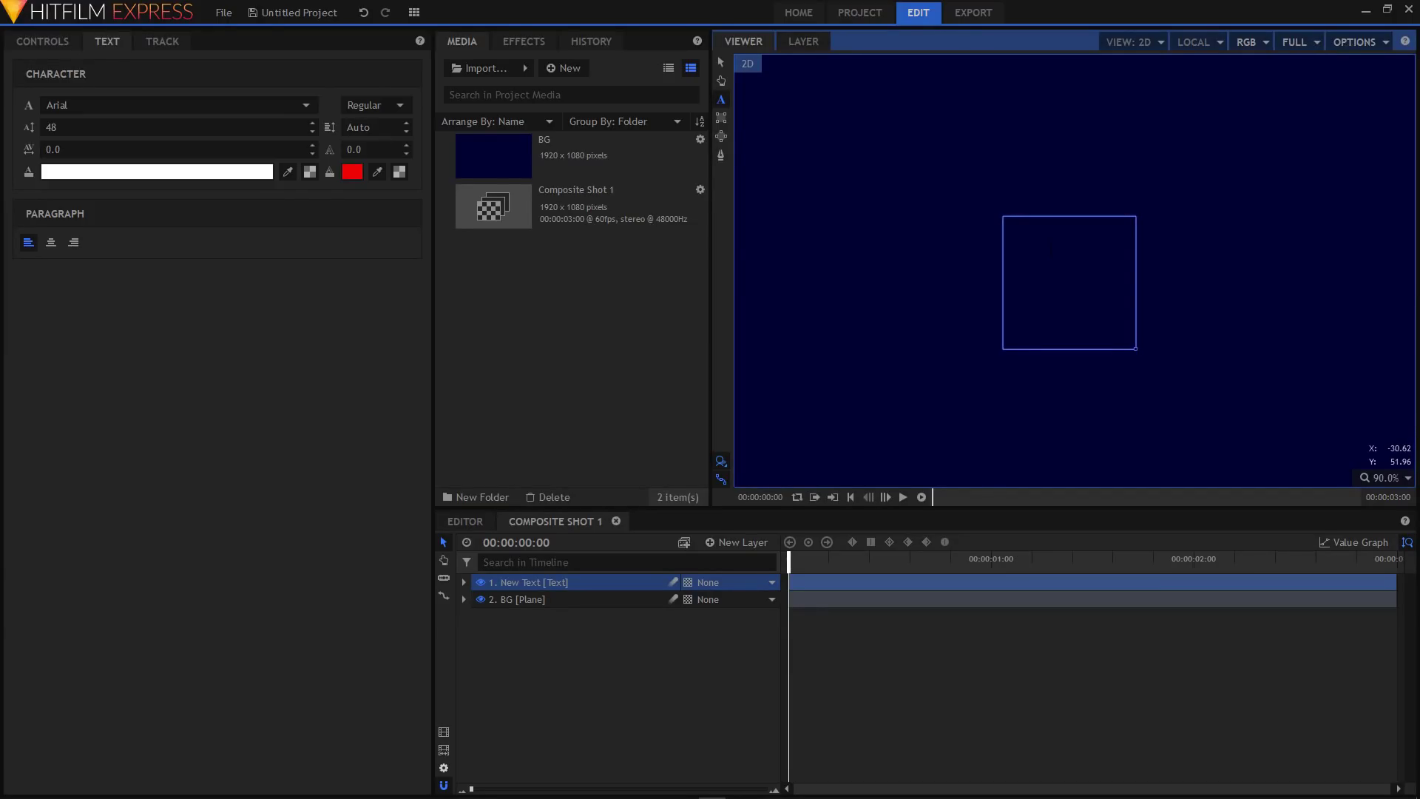
{"action": "type", "text": "Fl"}
{"action": "type", "text": "SH"}
{"action": "double_click", "coordinate": [1049, 244]}
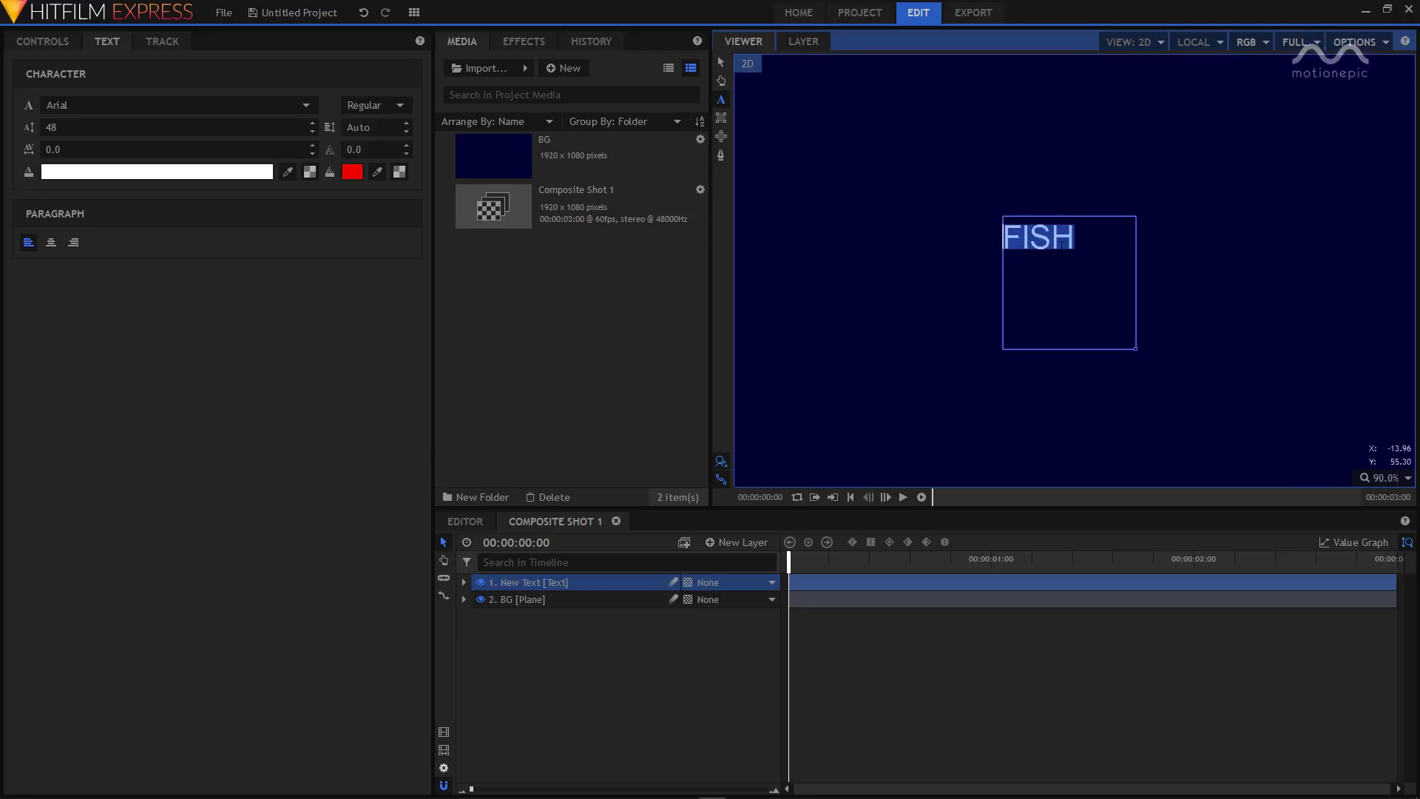
{"action": "type", "text": "f"}
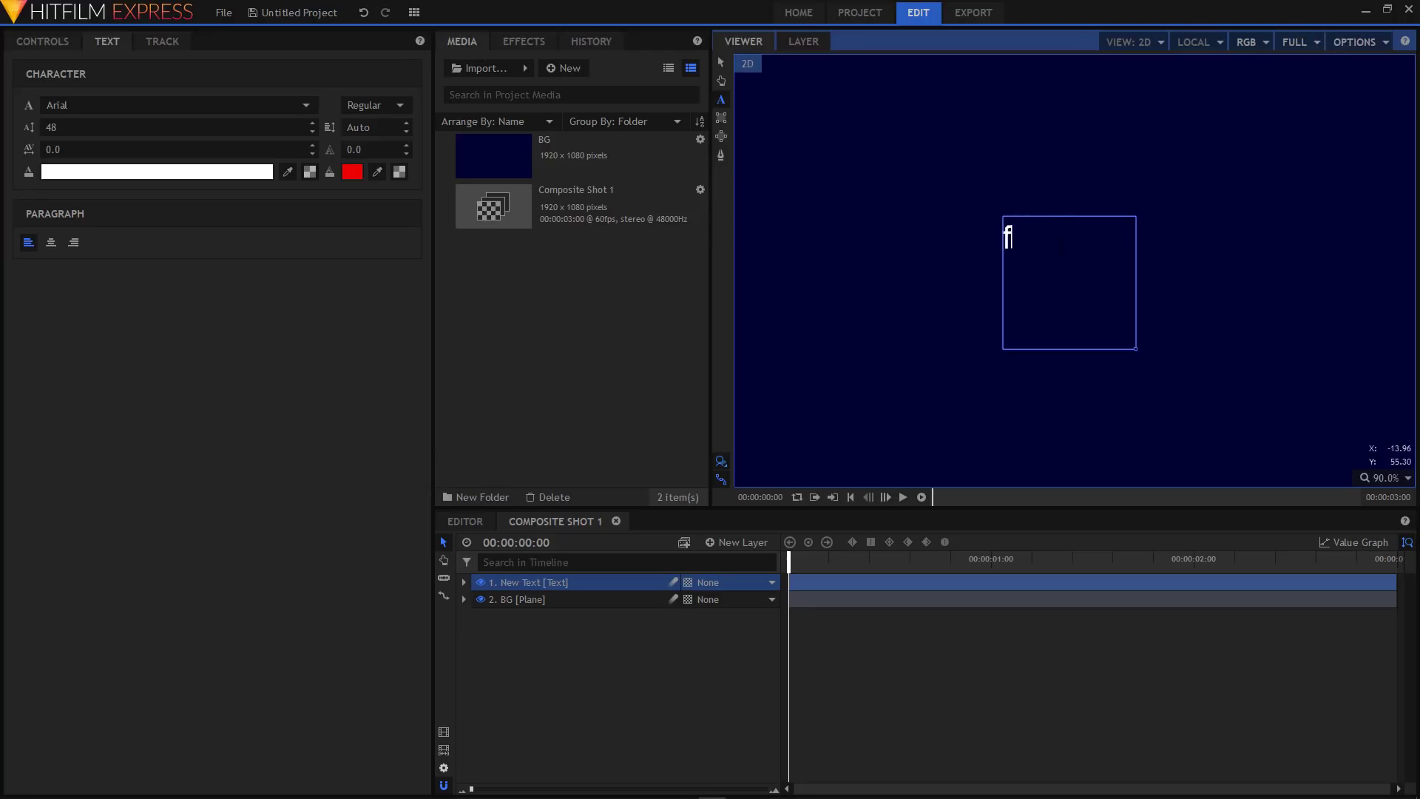
- Set the font of the letter f to eurofurence in the regular style
{"action": "key", "text": "ctrl+a"}
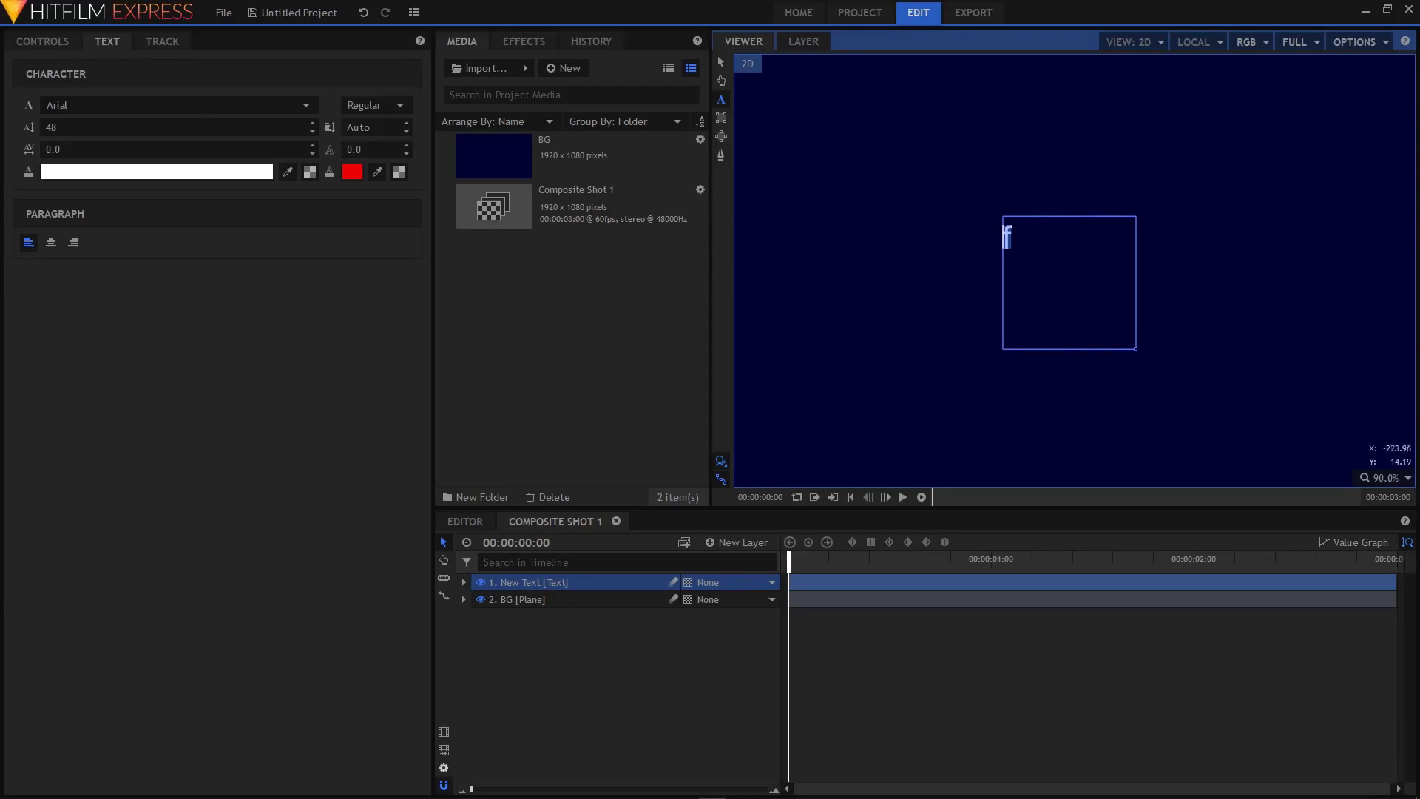
{"action": "left_click", "coordinate": [78, 104]}
{"action": "scroll", "coordinate": [162, 311], "scroll_direction": "down", "scroll_amount": 5}
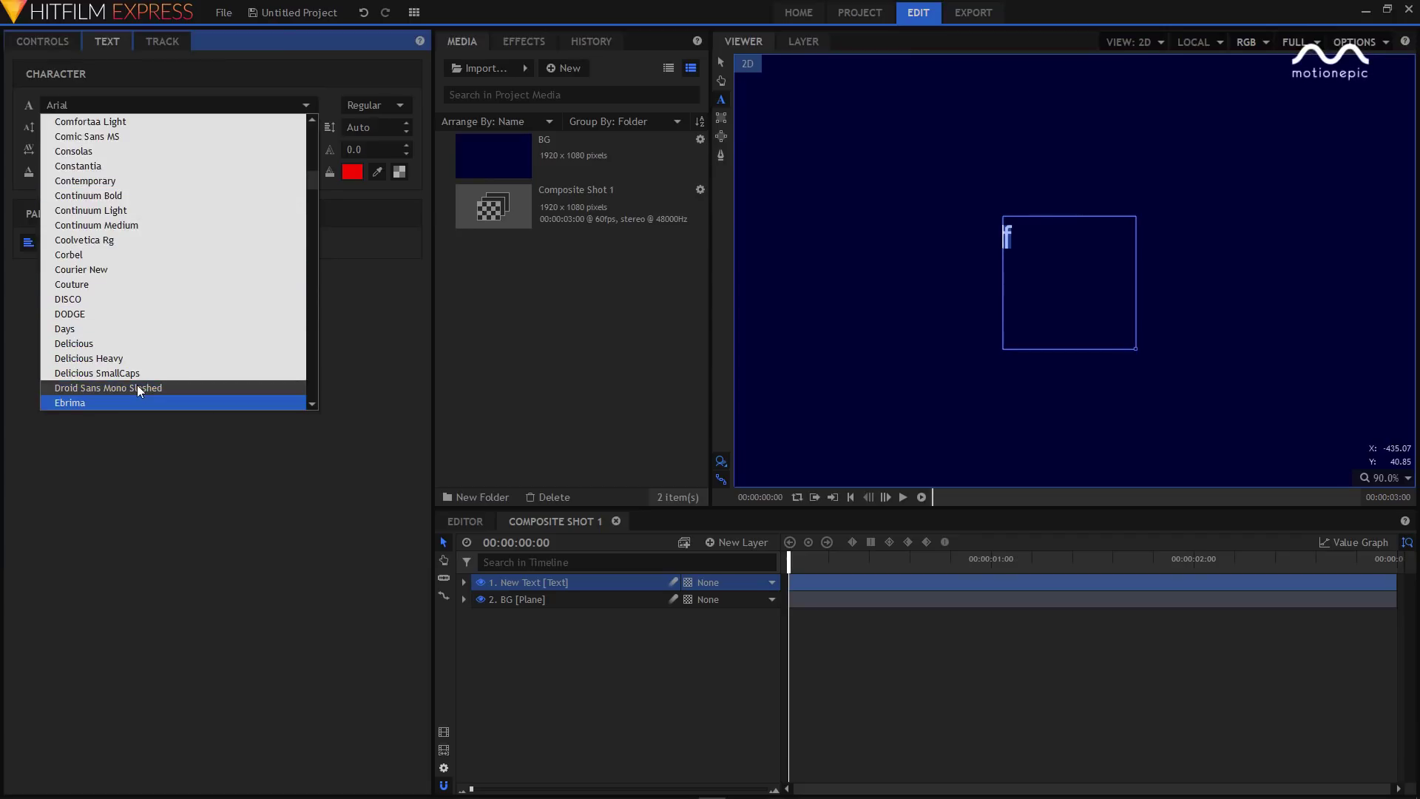
{"action": "scroll", "coordinate": [137, 384], "scroll_direction": "down", "scroll_amount": 20}
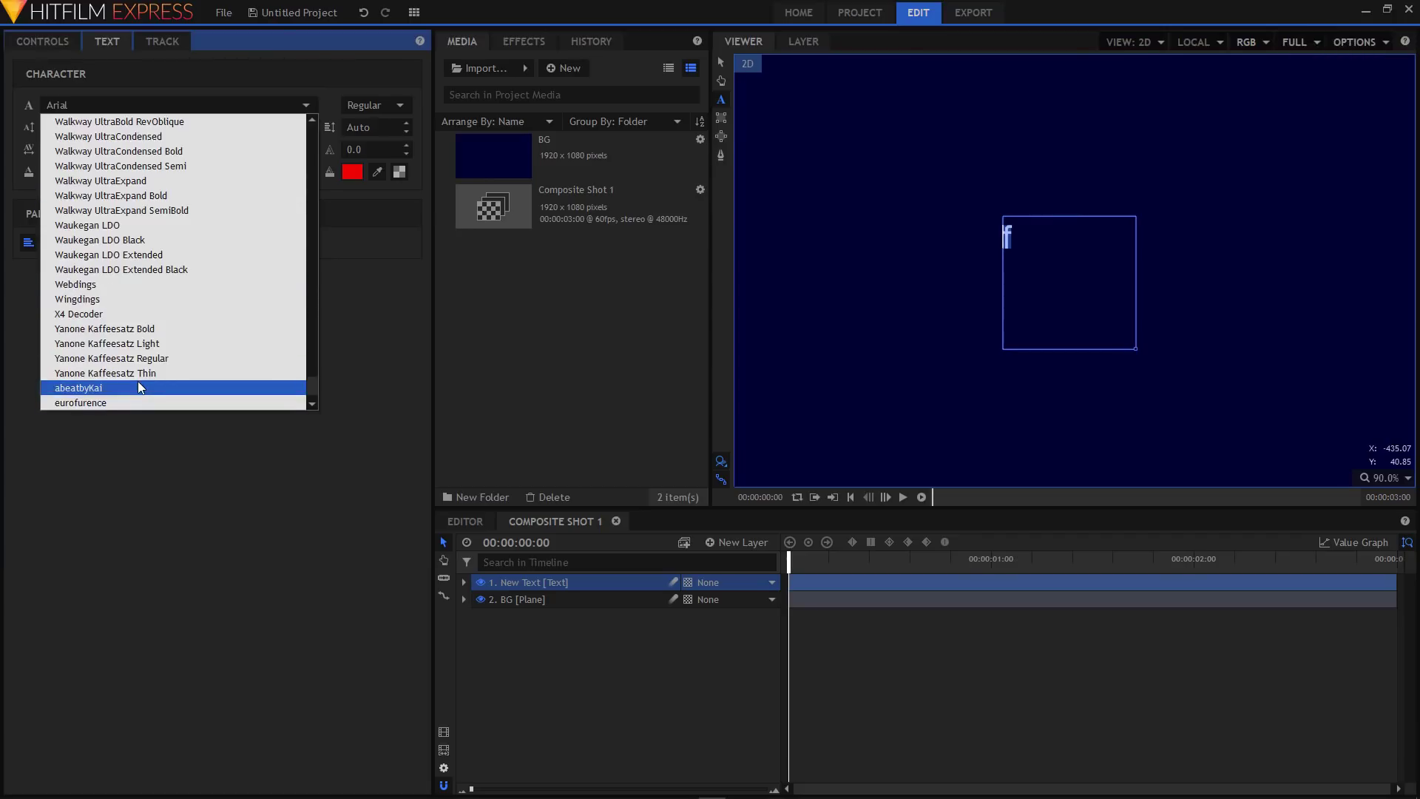
{"action": "left_click", "coordinate": [89, 402]}
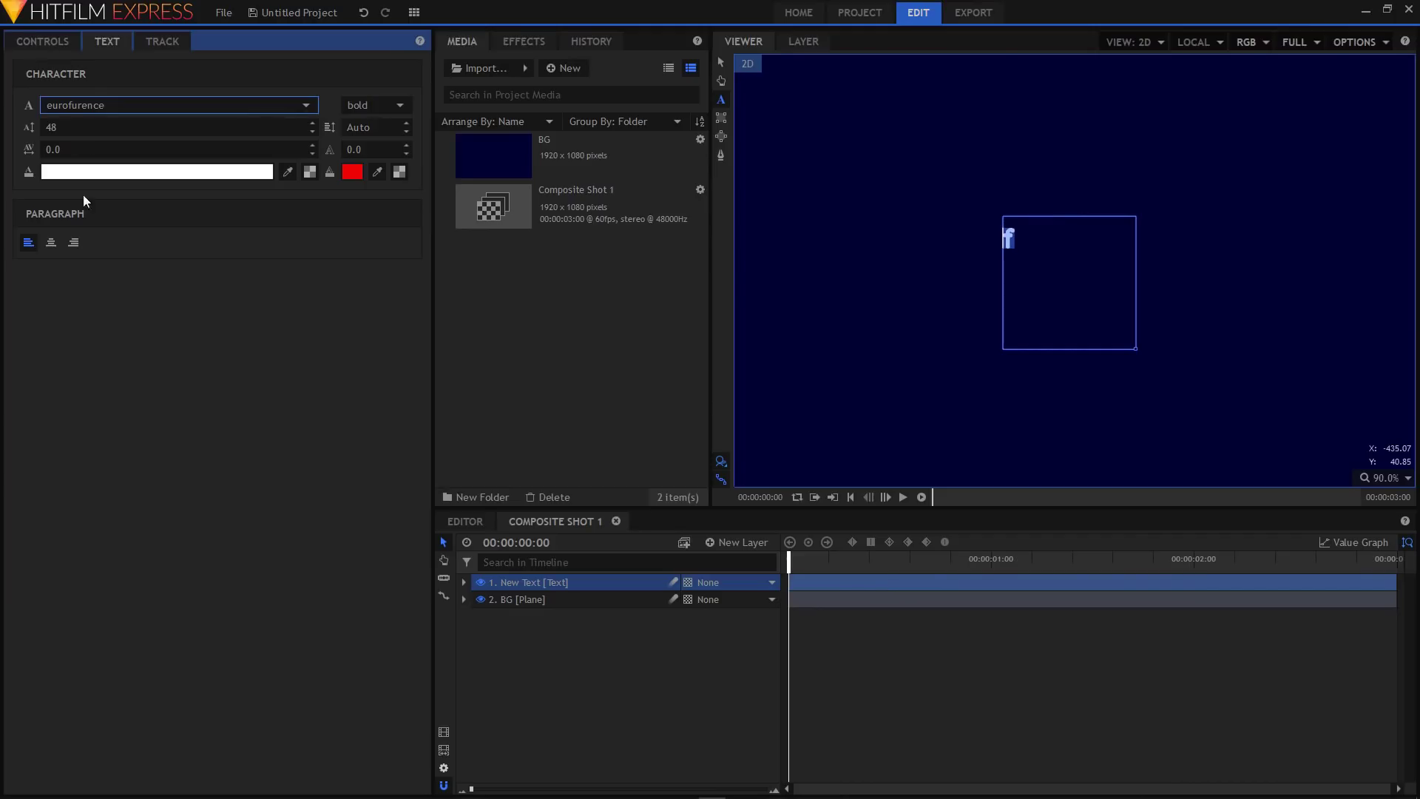
{"action": "left_click", "coordinate": [372, 108]}
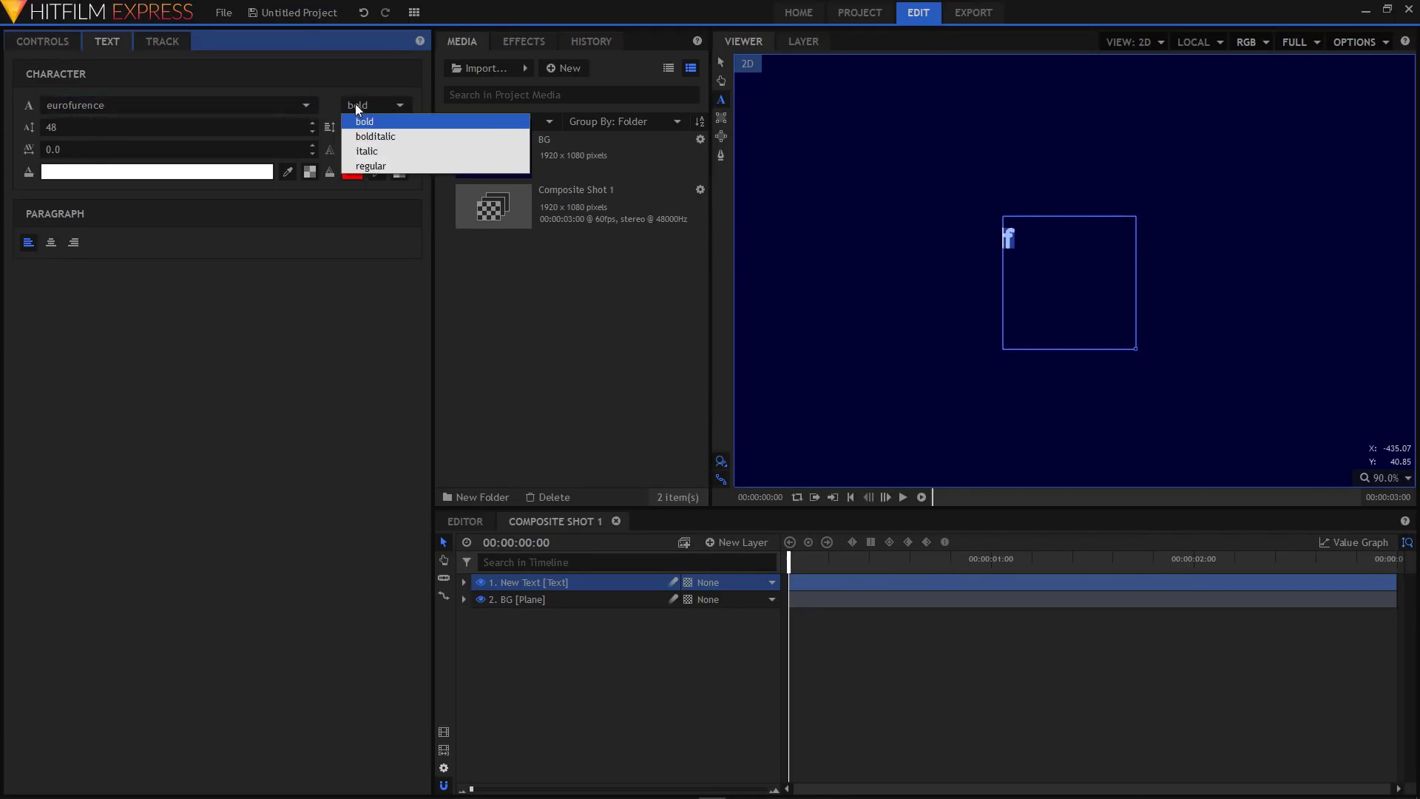
{"action": "left_click", "coordinate": [371, 167]}
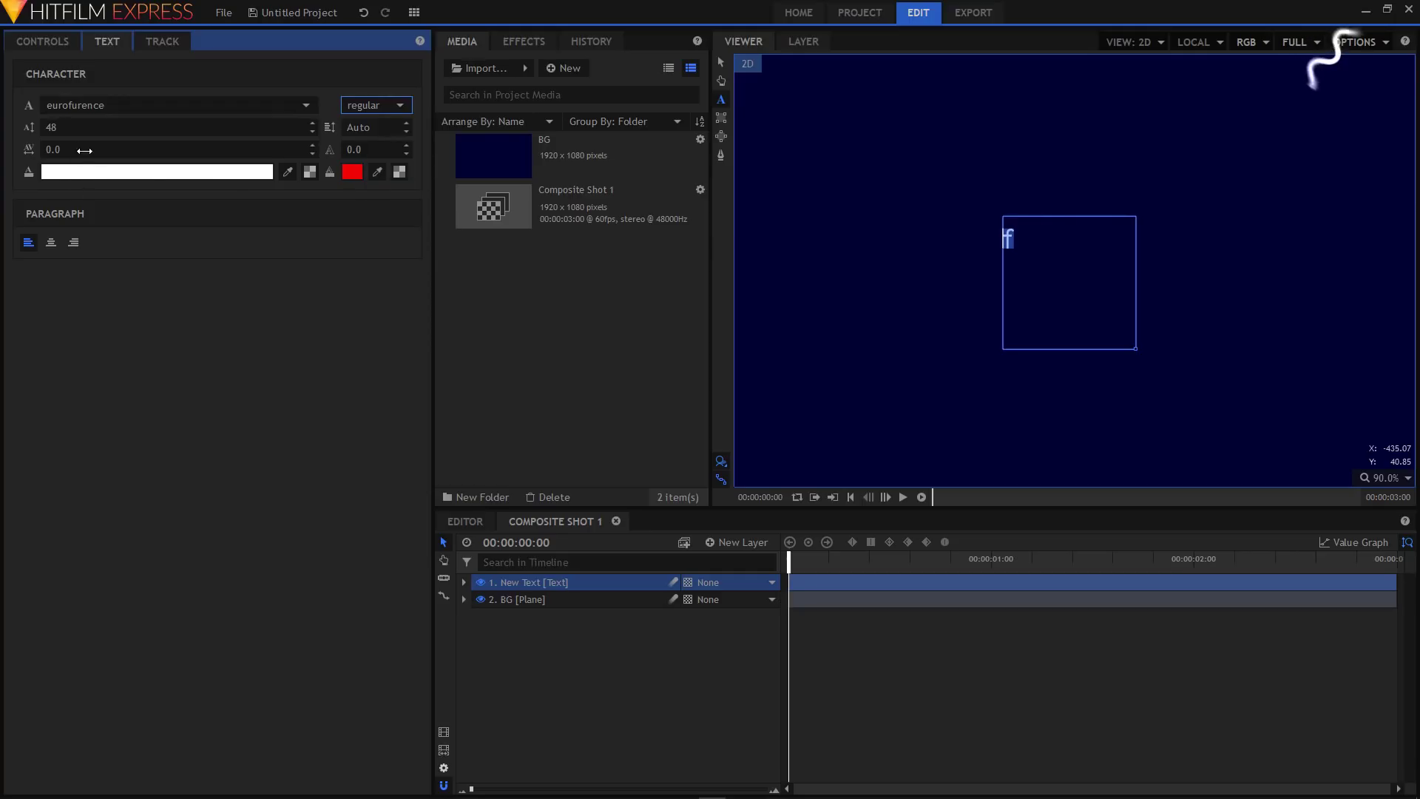
- Set the letter's font size to 100 and center it within its text box
{"action": "left_click_drag", "start_coordinate": [50, 128], "coordinate": [56, 129]}
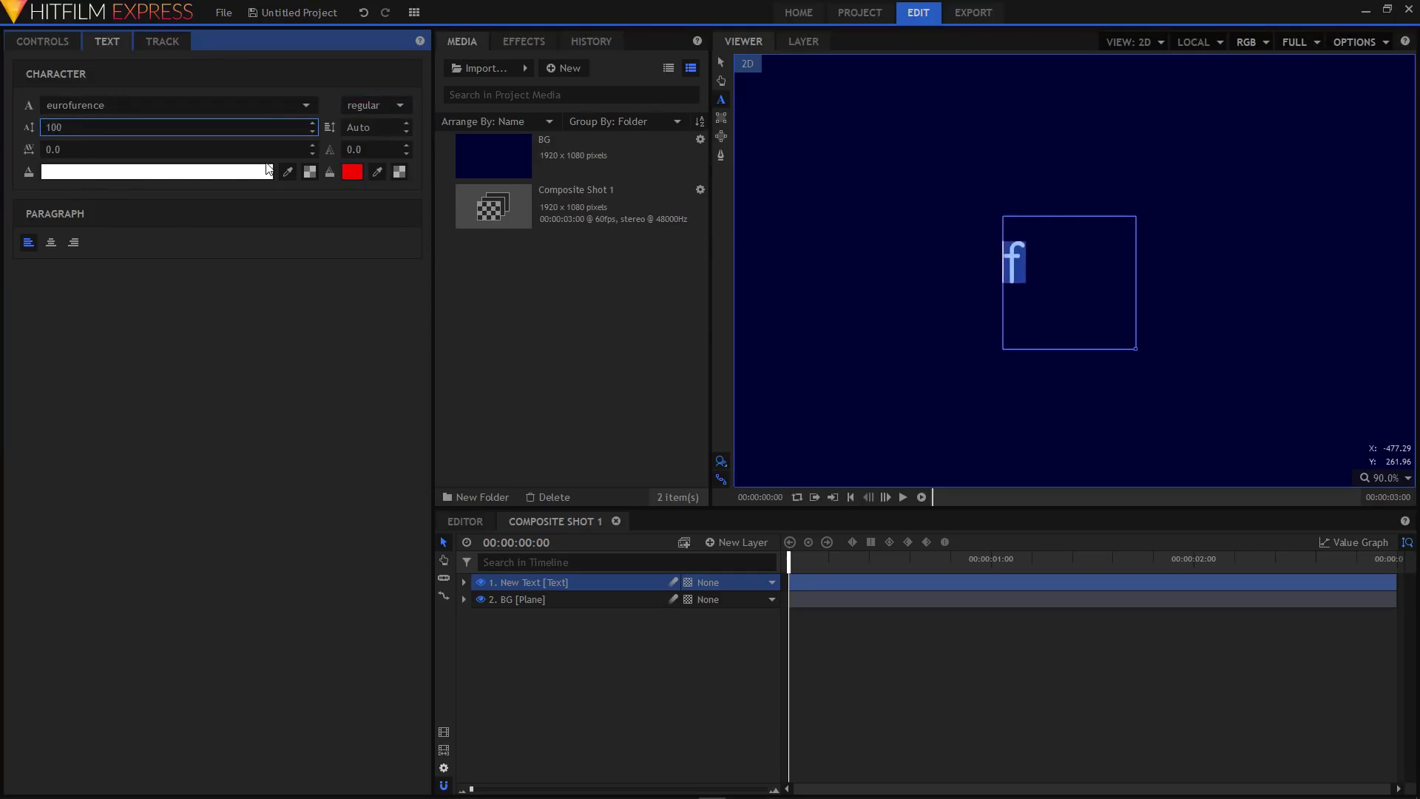
{"action": "left_click", "coordinate": [722, 60]}
{"action": "left_click", "coordinate": [719, 101]}
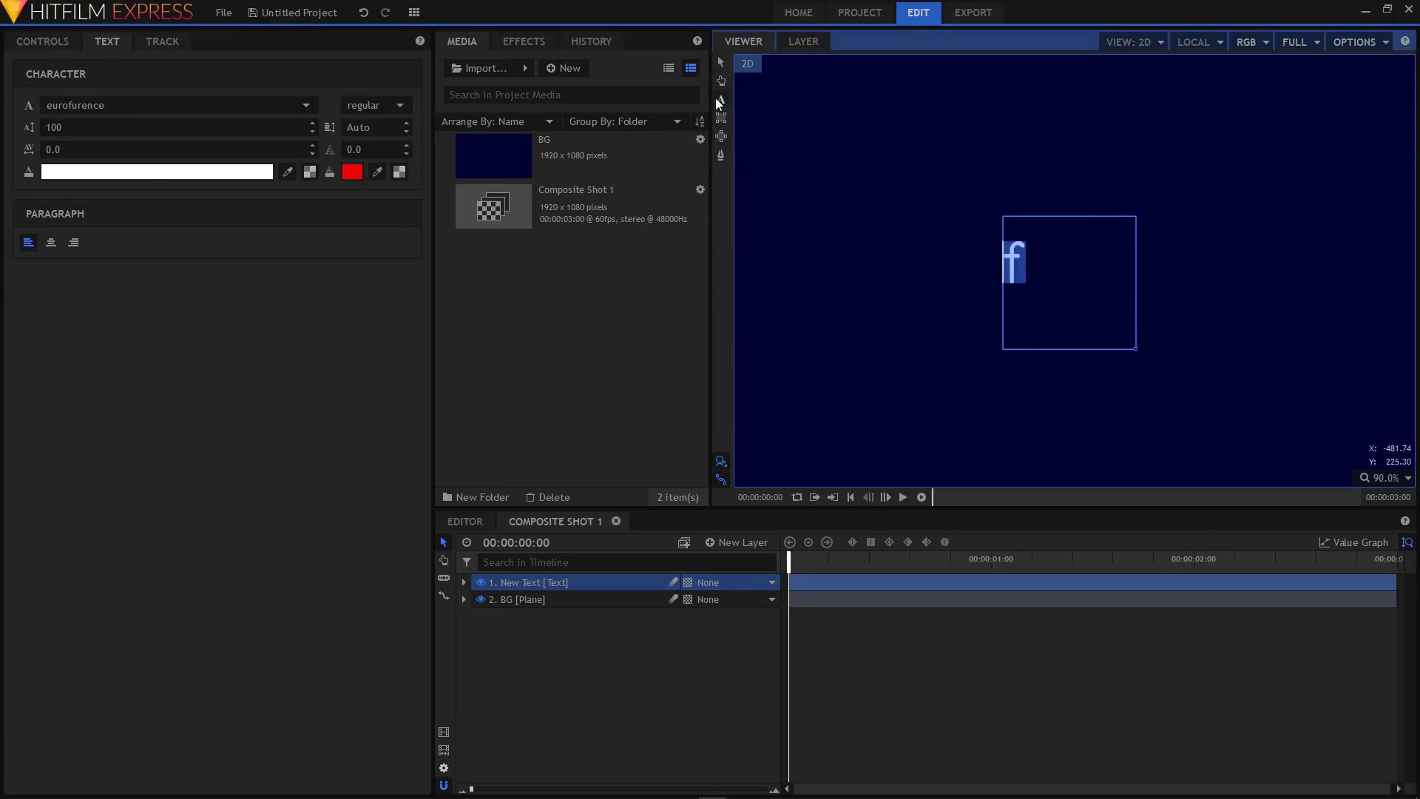
{"action": "left_click", "coordinate": [51, 244]}
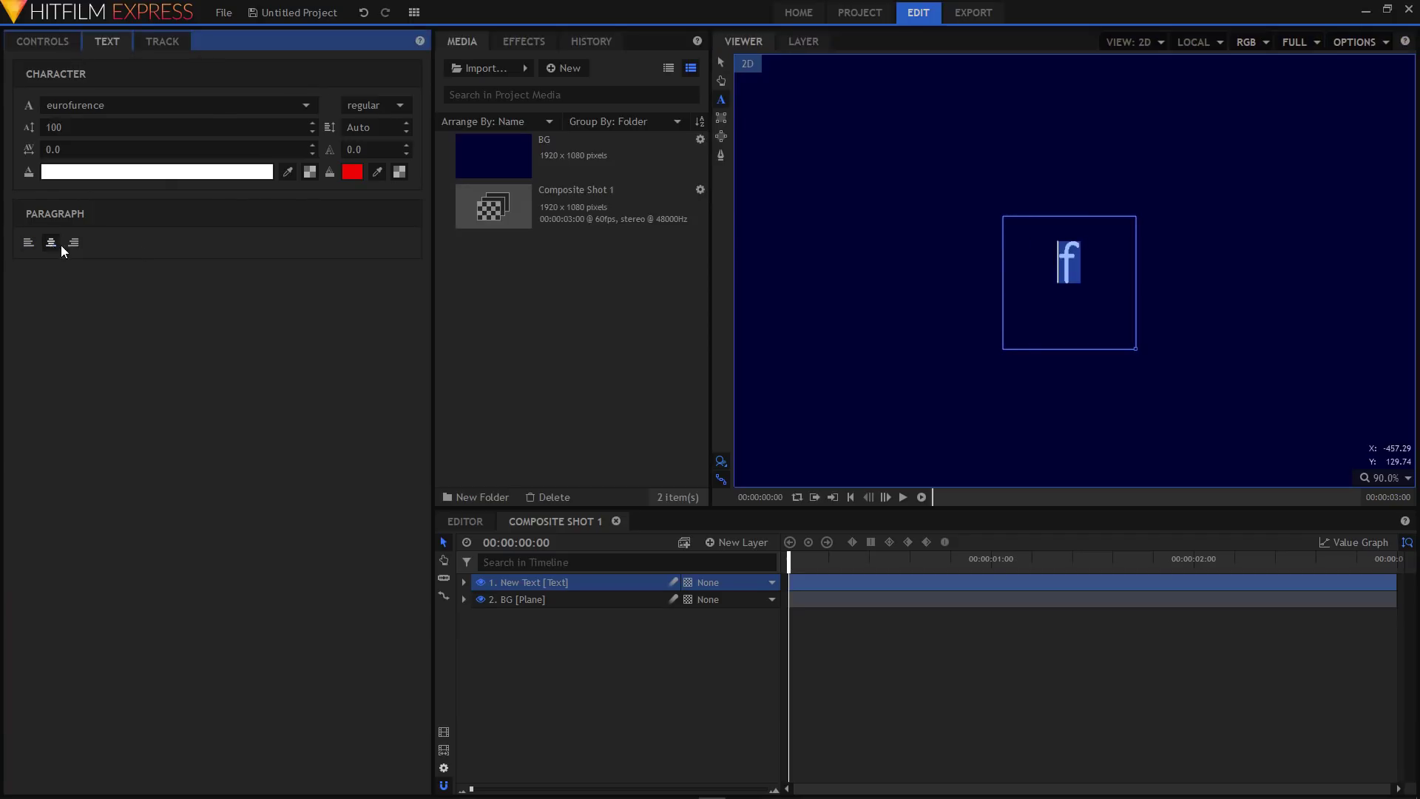
{"action": "key", "text": "Escape"}
- Find the 1080p Title Safe Guide preset and apply it to the BG plane
{"action": "left_click", "coordinate": [518, 43]}
{"action": "type", "text": "1080"}
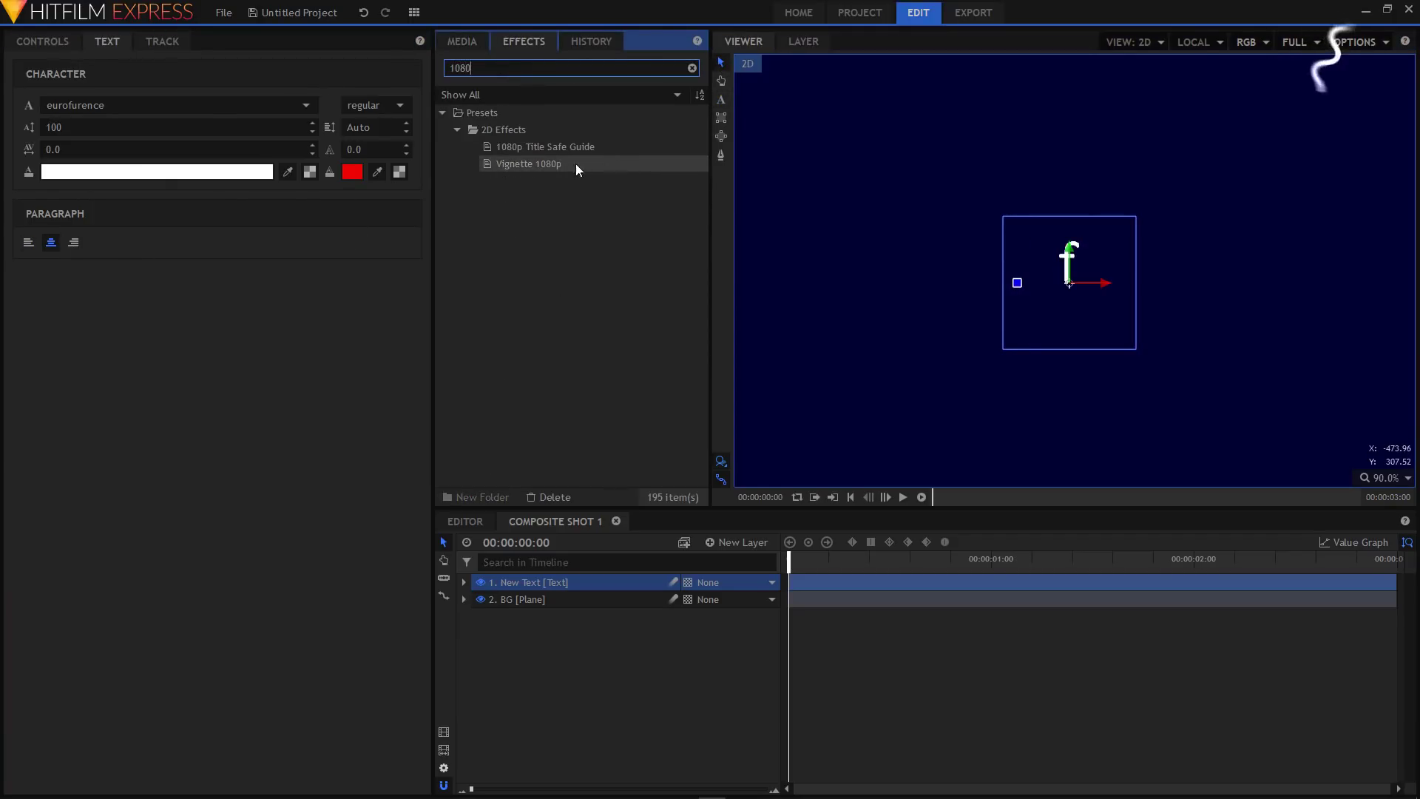
{"action": "left_click", "coordinate": [545, 148]}
{"action": "left_click_drag", "start_coordinate": [545, 148], "coordinate": [566, 600]}
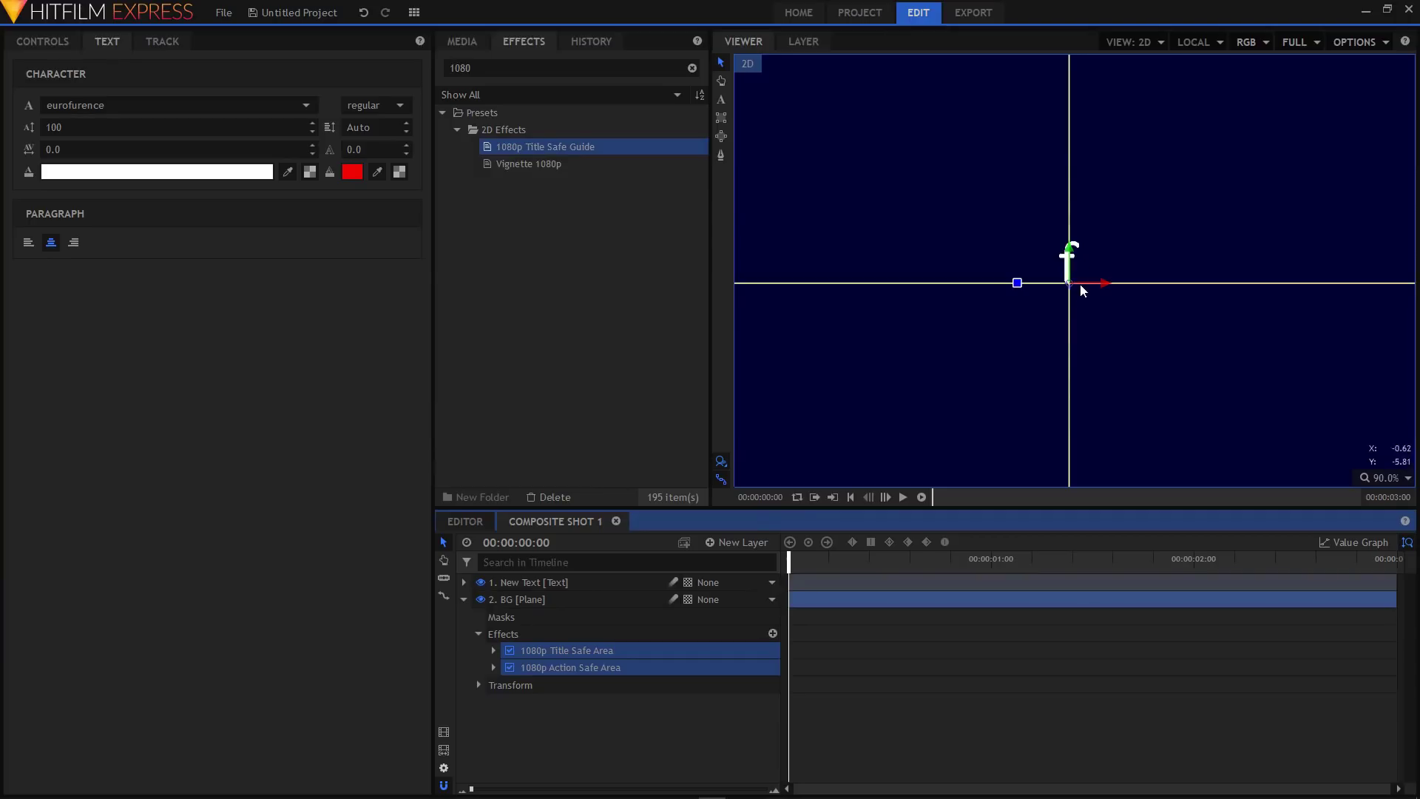
- Rename the New Text layer as f
{"action": "left_click", "coordinate": [555, 582]}
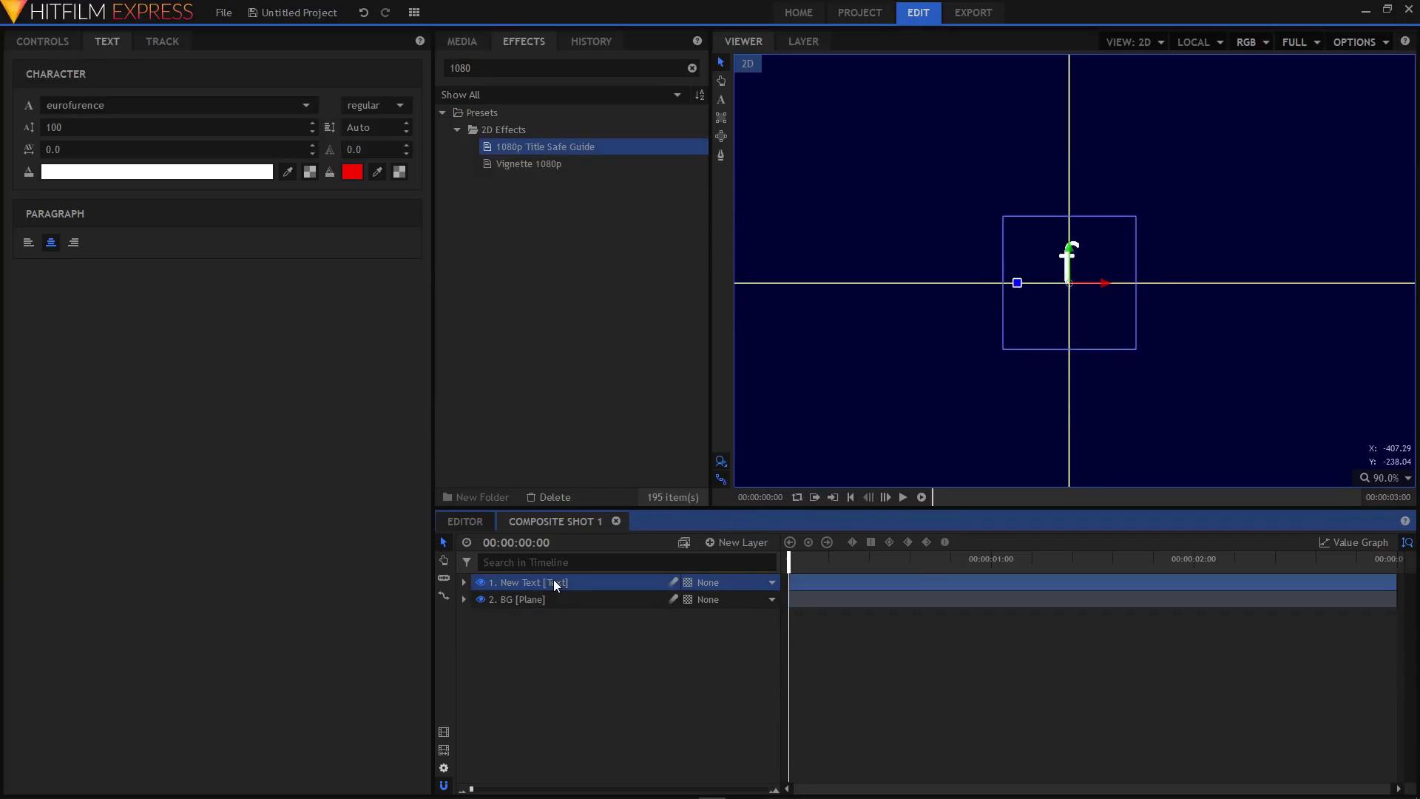
{"action": "double_click", "coordinate": [547, 583]}
{"action": "type", "text": "f"}
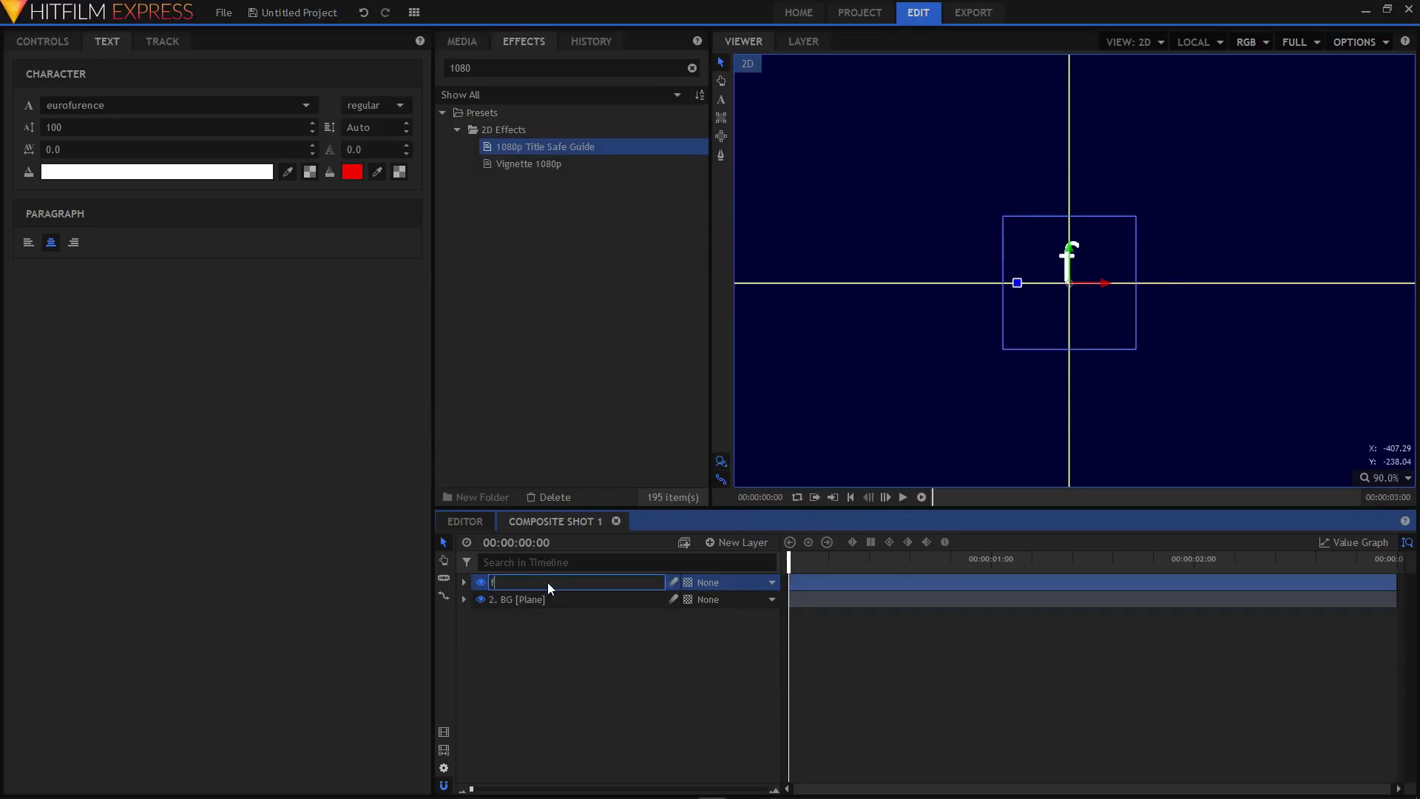
- Add a 200 x 200 text layer containing the letter i and place it just right of the f
{"action": "left_click", "coordinate": [737, 543]}
{"action": "left_click", "coordinate": [729, 584]}
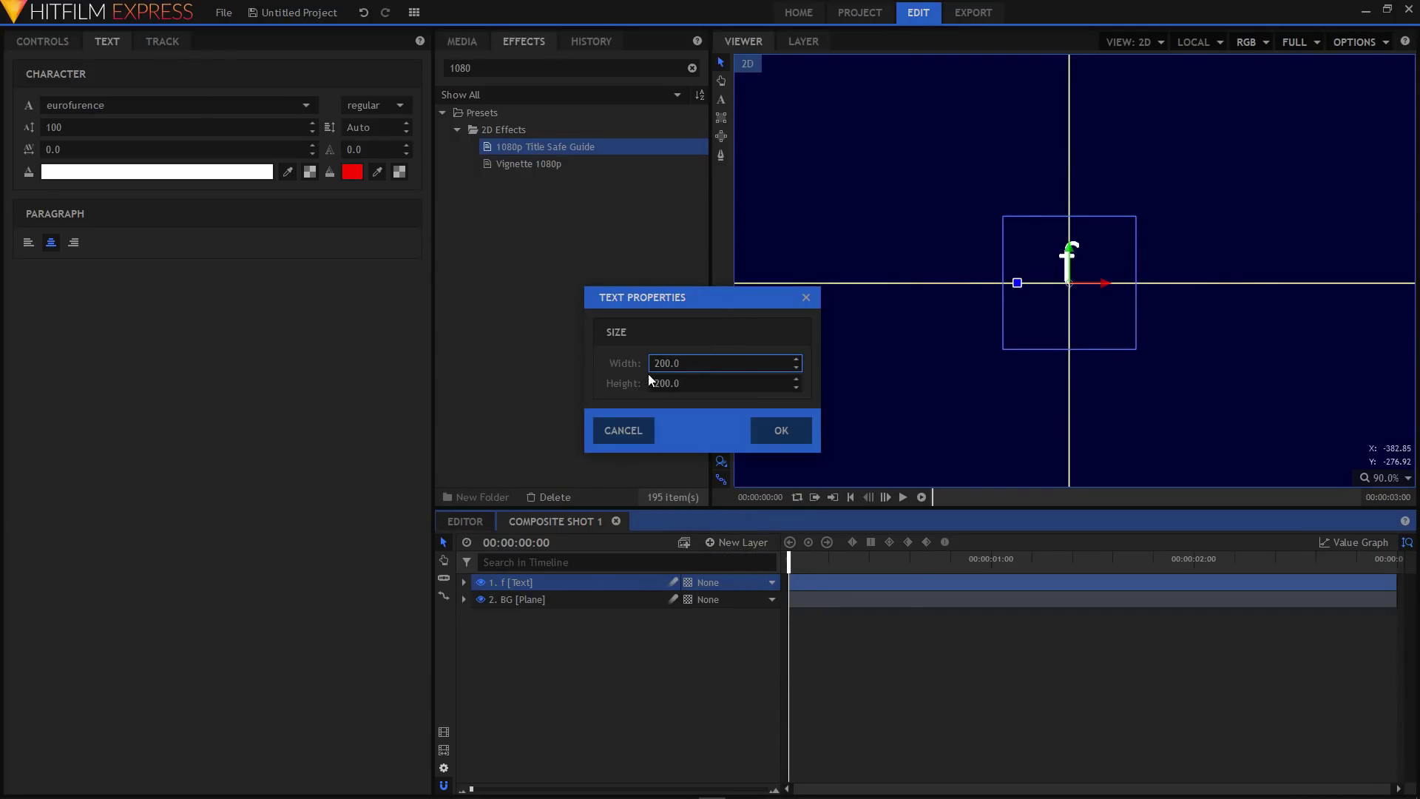
{"action": "left_click", "coordinate": [788, 433]}
{"action": "left_click", "coordinate": [724, 98]}
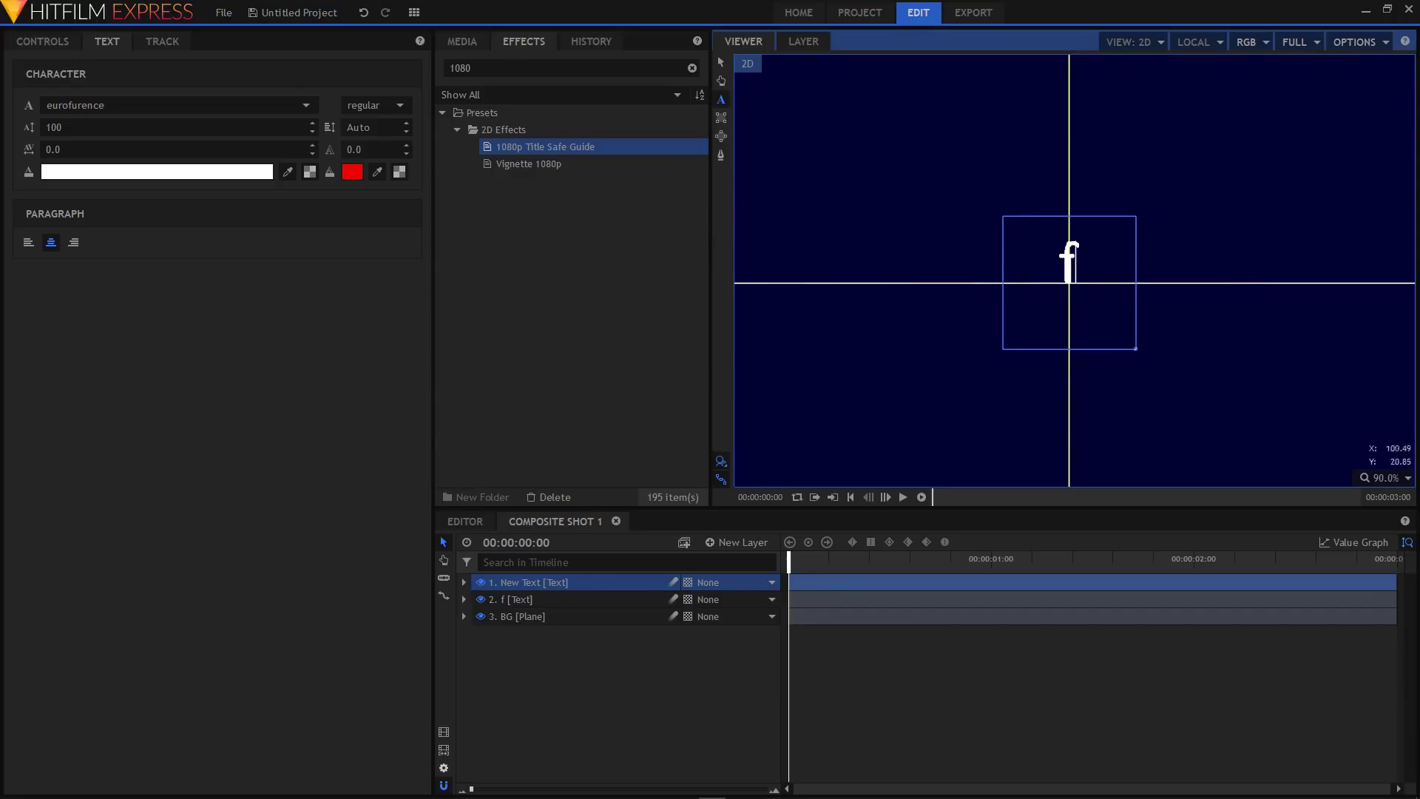
{"action": "left_click", "coordinate": [721, 62]}
{"action": "left_click_drag", "start_coordinate": [1104, 281], "coordinate": [1130, 280]}
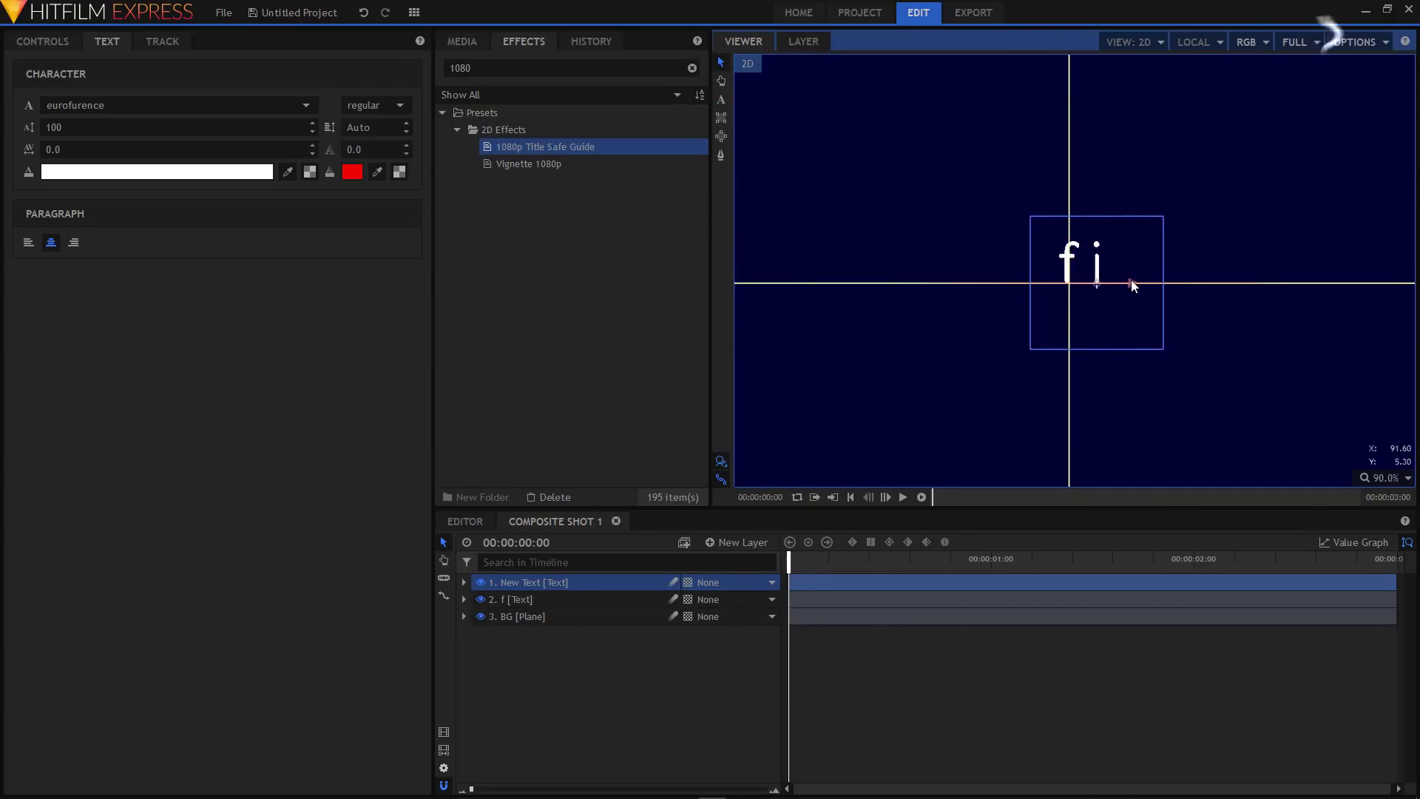
- Rename the layer holding the letter i as i
{"action": "left_click", "coordinate": [535, 582]}
{"action": "double_click", "coordinate": [535, 582]}
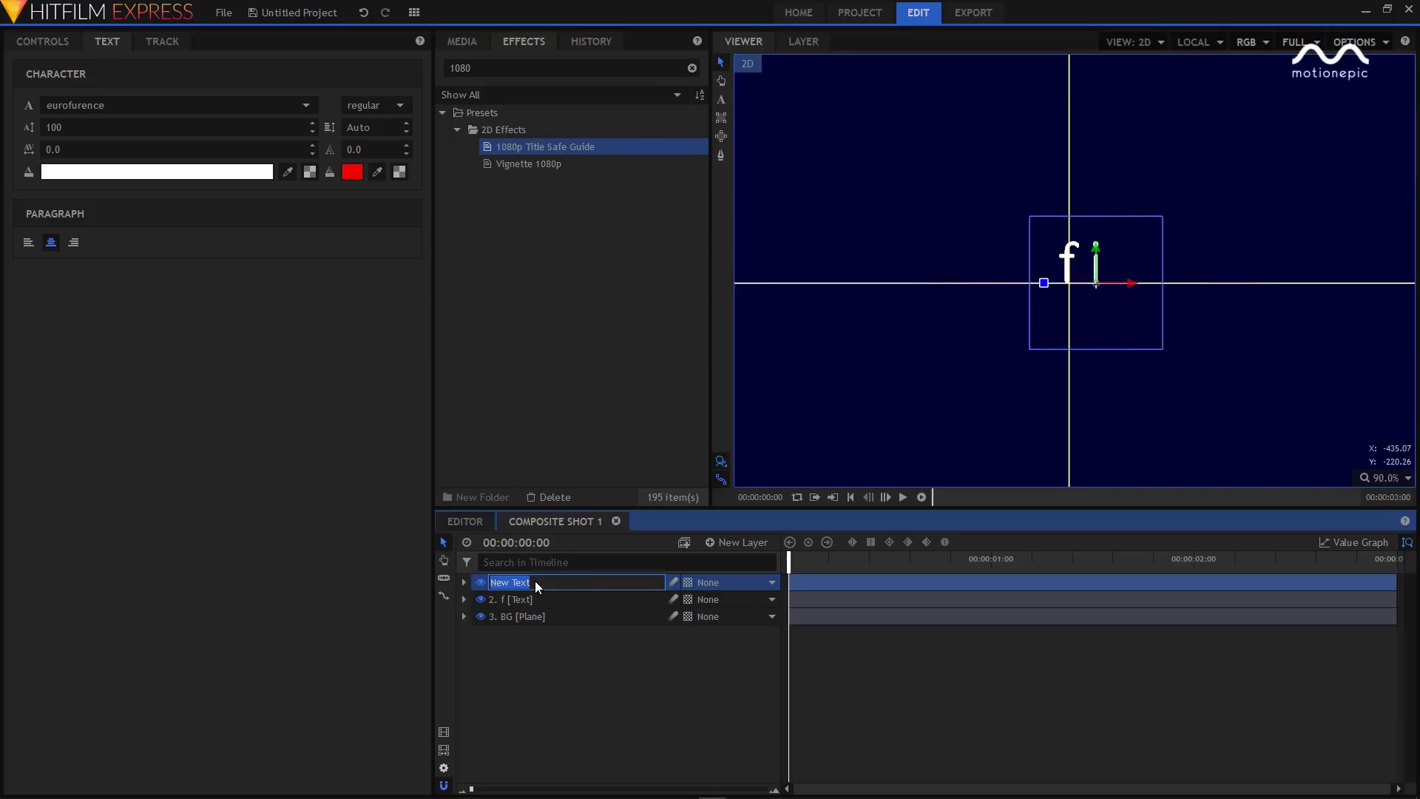
{"action": "type", "text": "i"}
{"action": "key", "text": "Return"}
- Add a 200 x 200 text layer containing the letter s and place it just right of the i
{"action": "left_click", "coordinate": [748, 543]}
{"action": "left_click", "coordinate": [732, 581]}
{"action": "left_click", "coordinate": [783, 430]}
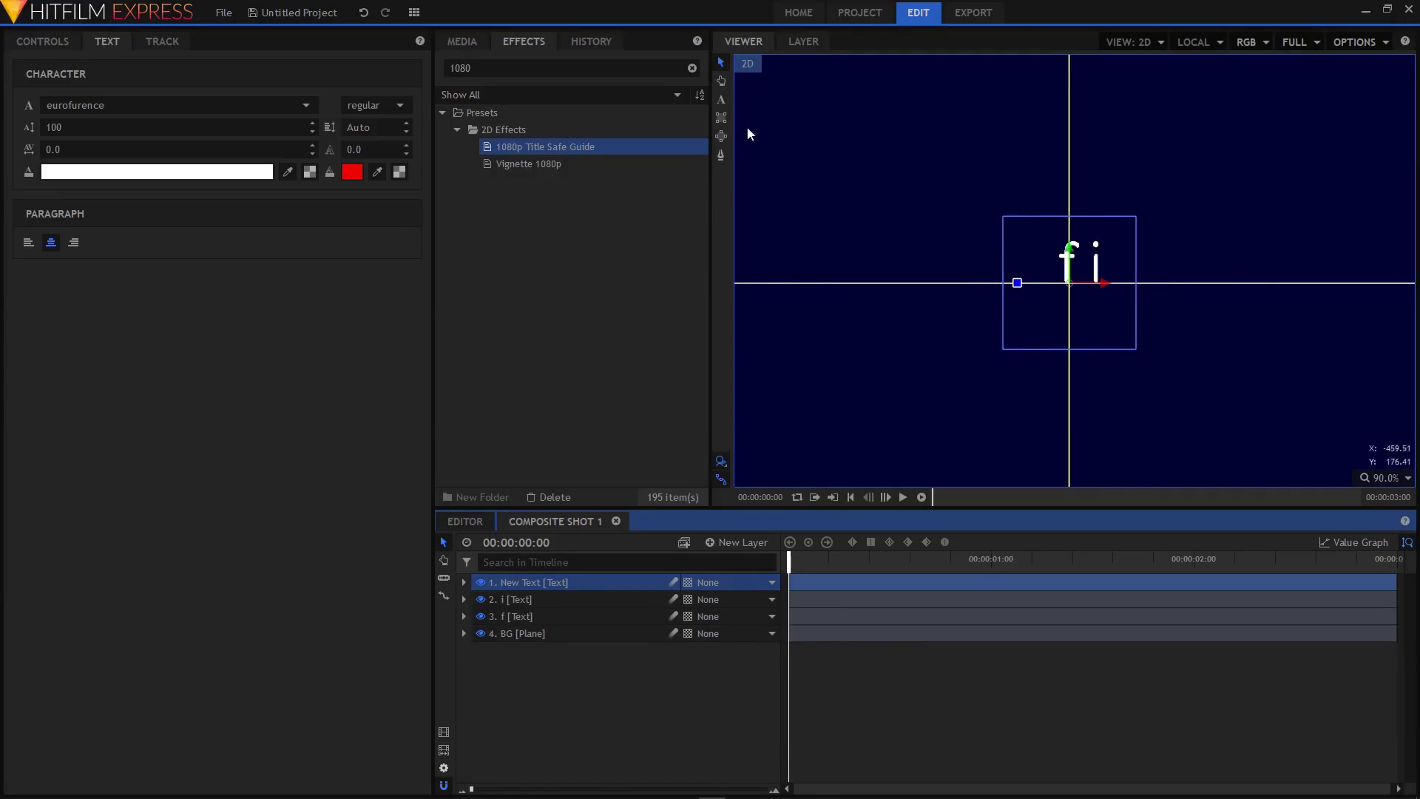
{"action": "left_click", "coordinate": [721, 99]}
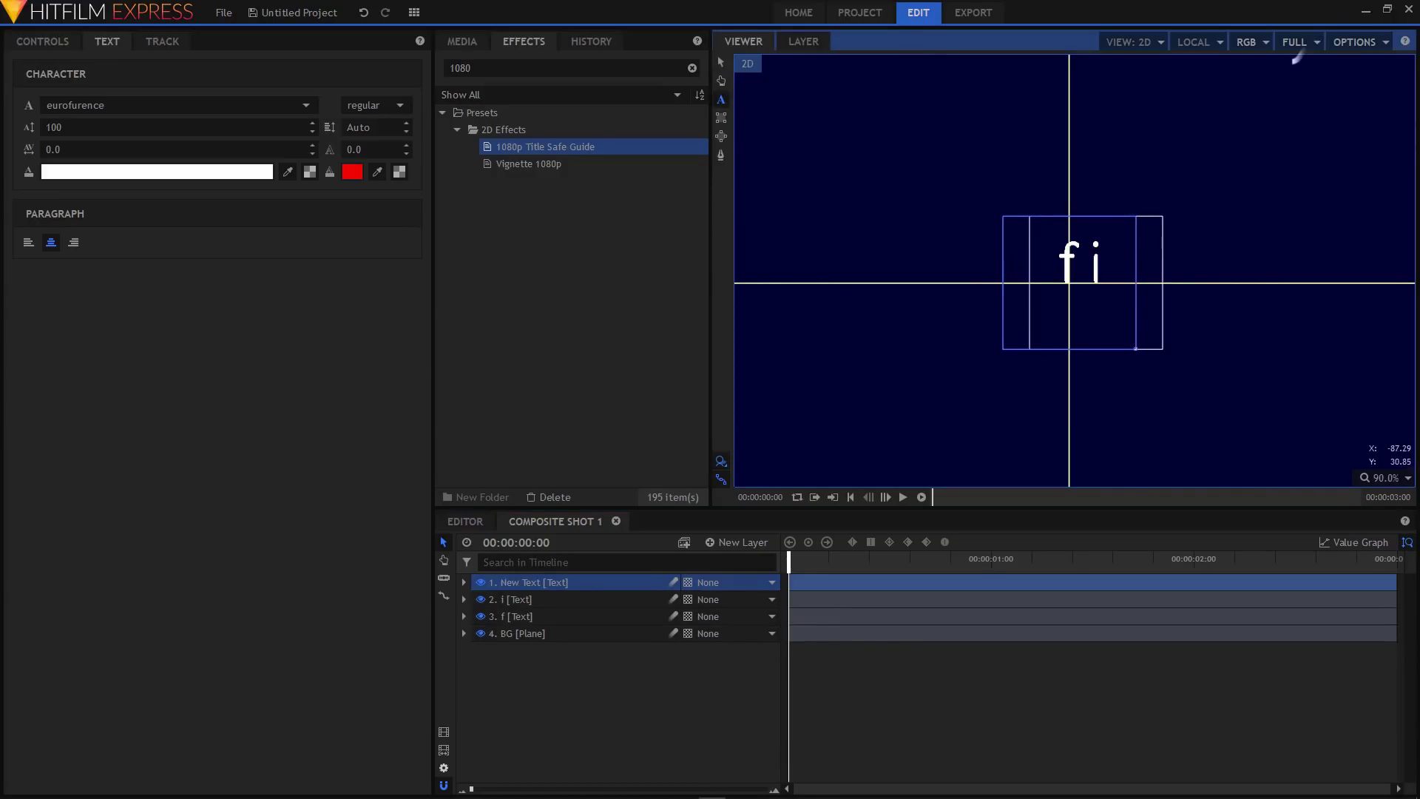
{"action": "type", "text": "s"}
{"action": "left_click", "coordinate": [721, 63]}
{"action": "left_click_drag", "start_coordinate": [1116, 281], "coordinate": [1160, 282]}
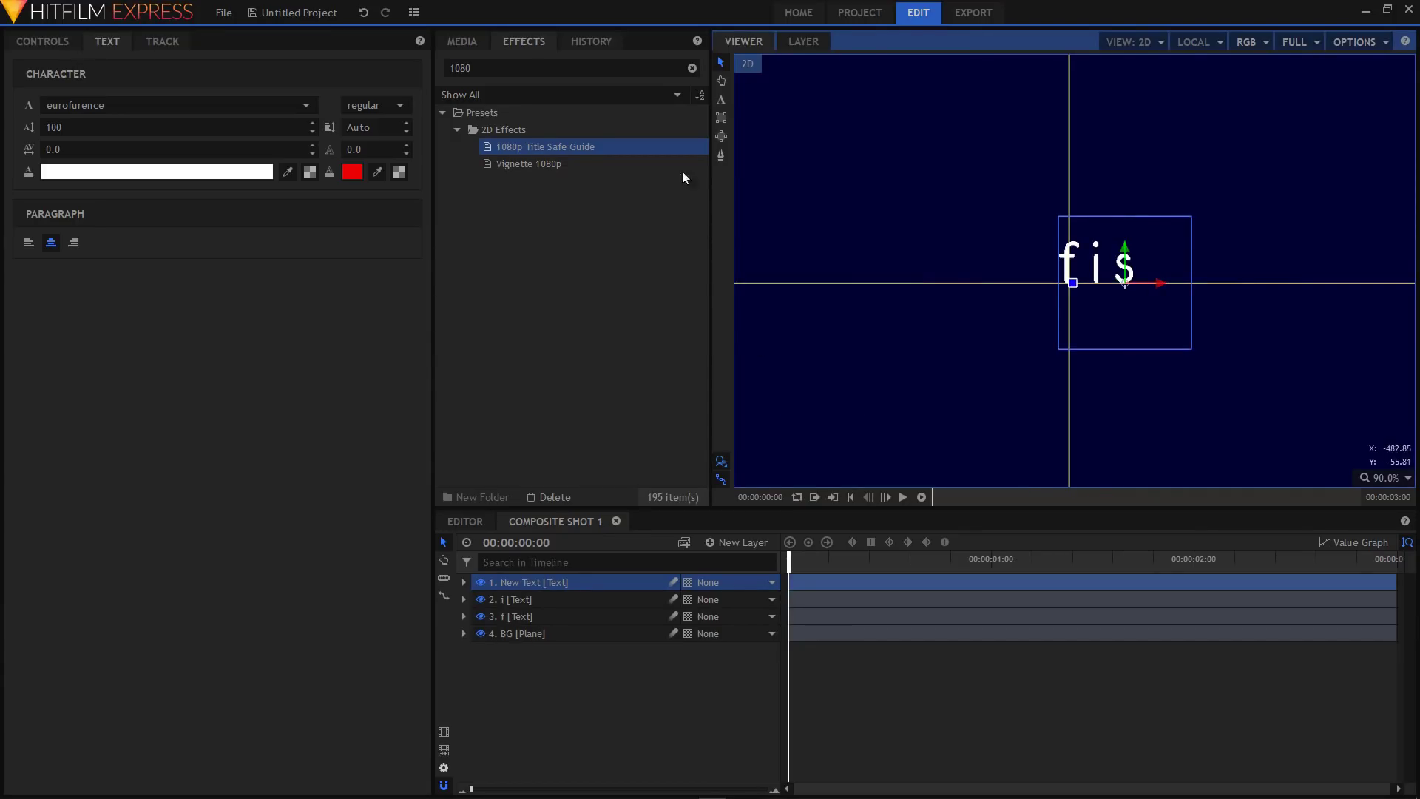
- Rename the layer holding the letter s as s
{"action": "left_click", "coordinate": [570, 579]}
{"action": "double_click", "coordinate": [570, 579]}
{"action": "type", "text": "s"}
{"action": "key", "text": "Return"}
- Add a 200 x 200 text layer containing the letter h and place it just right of the s
{"action": "left_click", "coordinate": [736, 544]}
{"action": "left_click", "coordinate": [729, 583]}
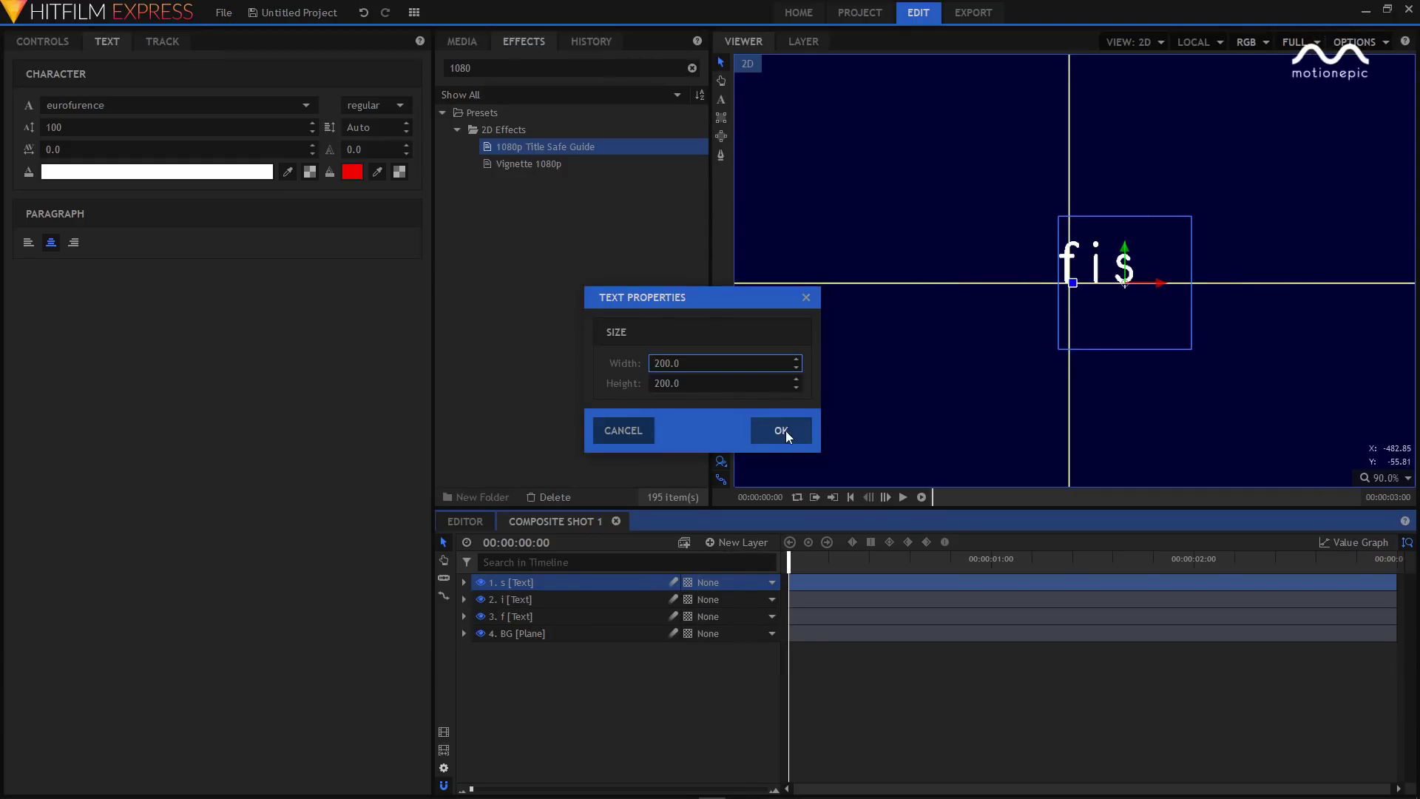
{"action": "left_click", "coordinate": [785, 430]}
{"action": "left_click", "coordinate": [722, 99]}
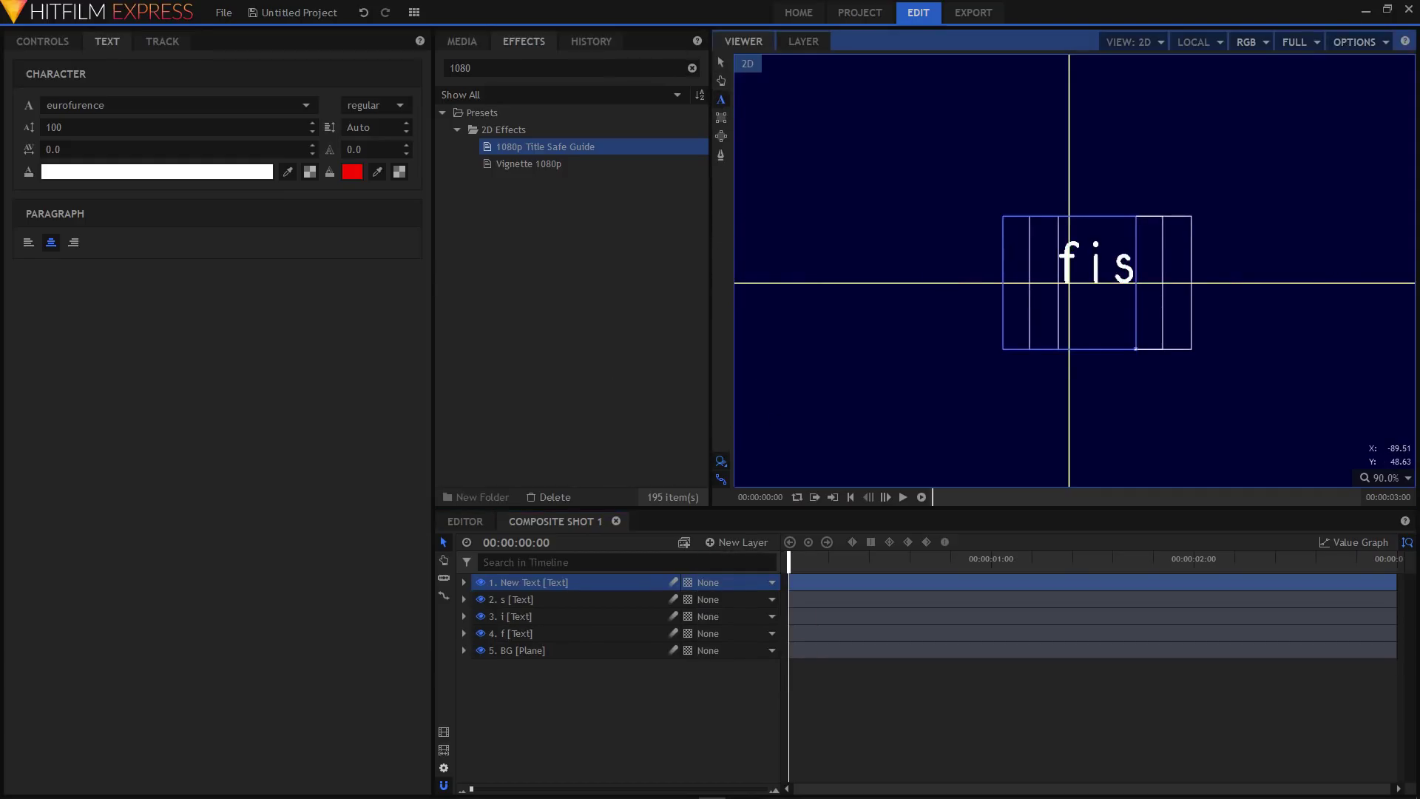
{"action": "type", "text": "h"}
{"action": "left_click", "coordinate": [720, 62]}
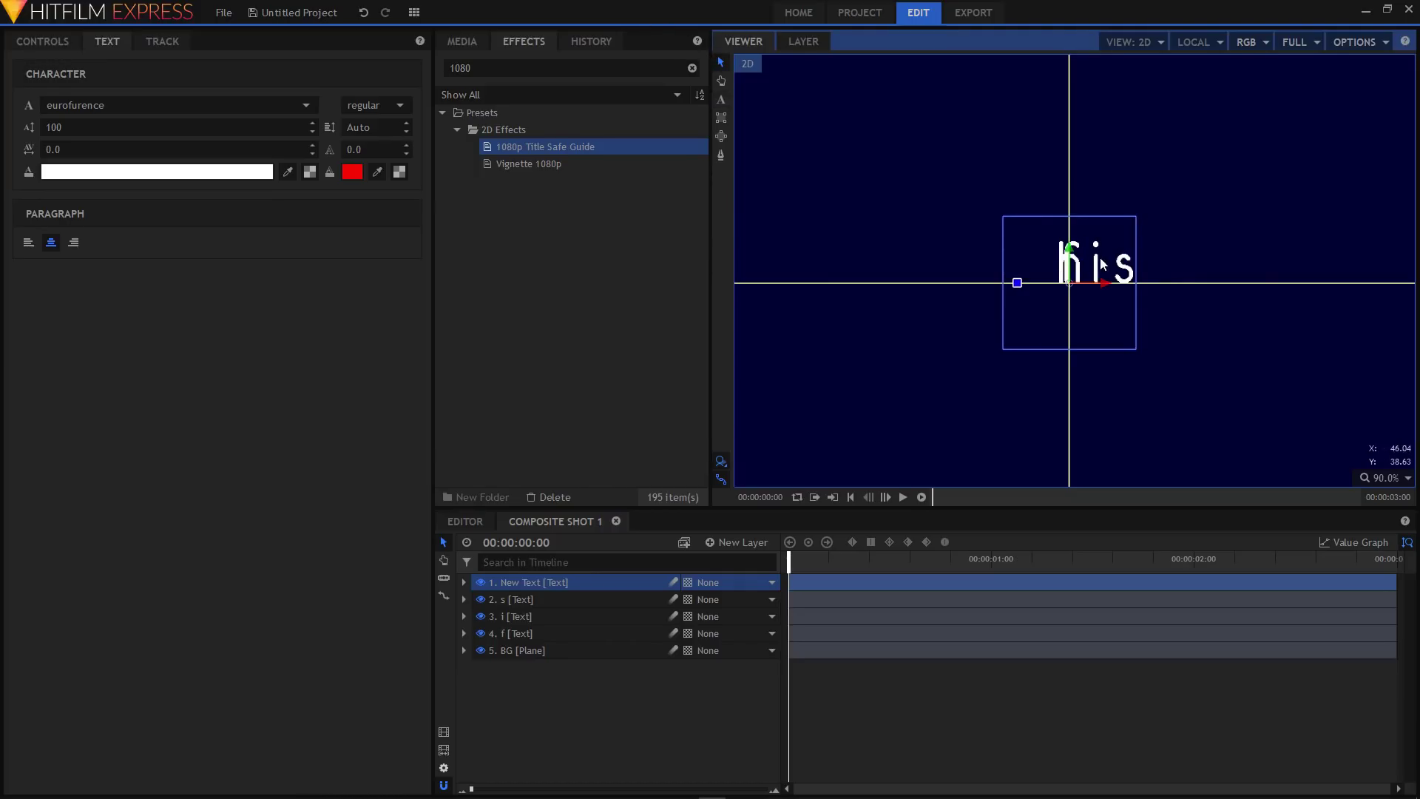
{"action": "left_click_drag", "start_coordinate": [1098, 287], "coordinate": [1191, 287]}
- Rename the layer holding the letter h as h
{"action": "double_click", "coordinate": [511, 581]}
{"action": "type", "text": "h"}
{"action": "key", "text": "Return"}
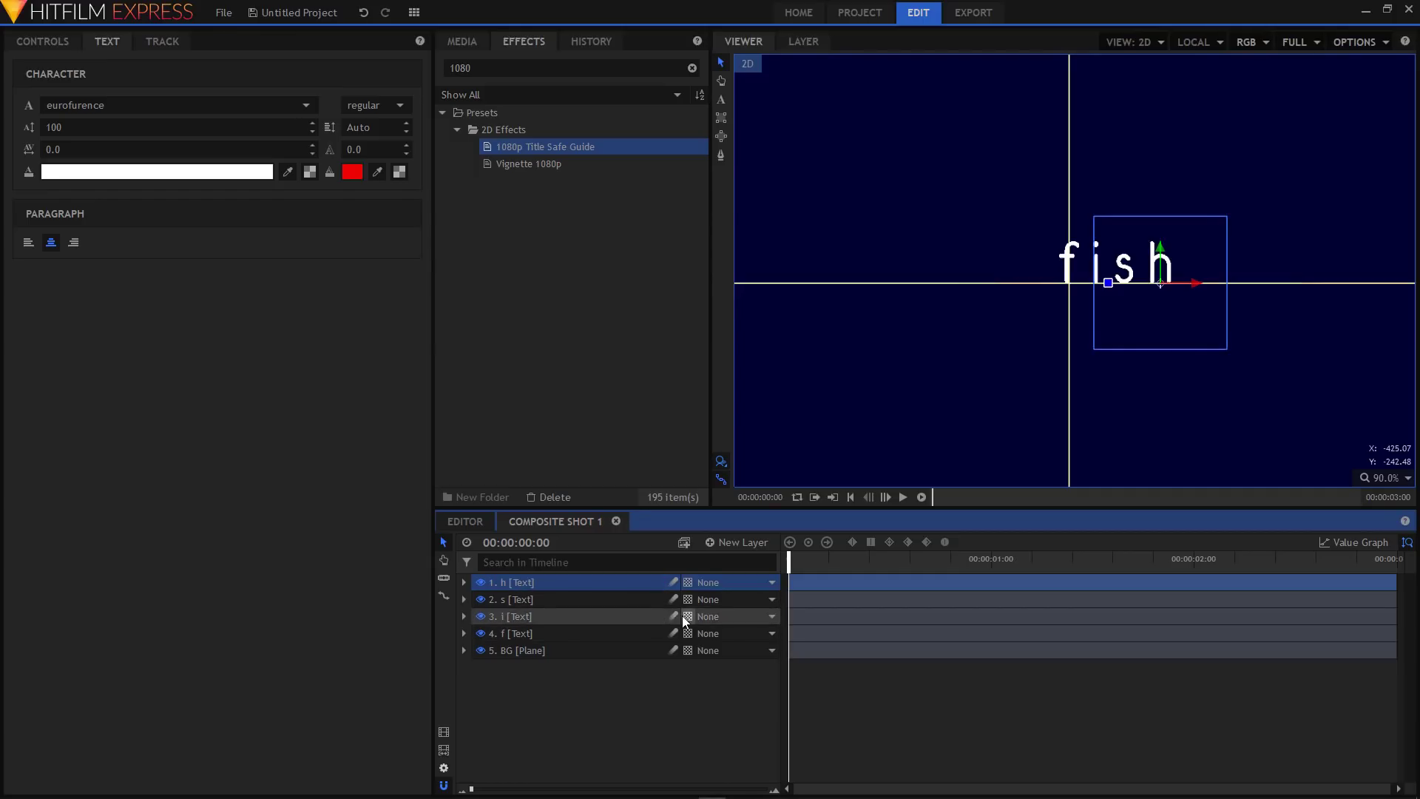
- Reorder the letter layers in the timeline to f, i, s, h from the top, above the BG plane
{"action": "left_click", "coordinate": [525, 633]}
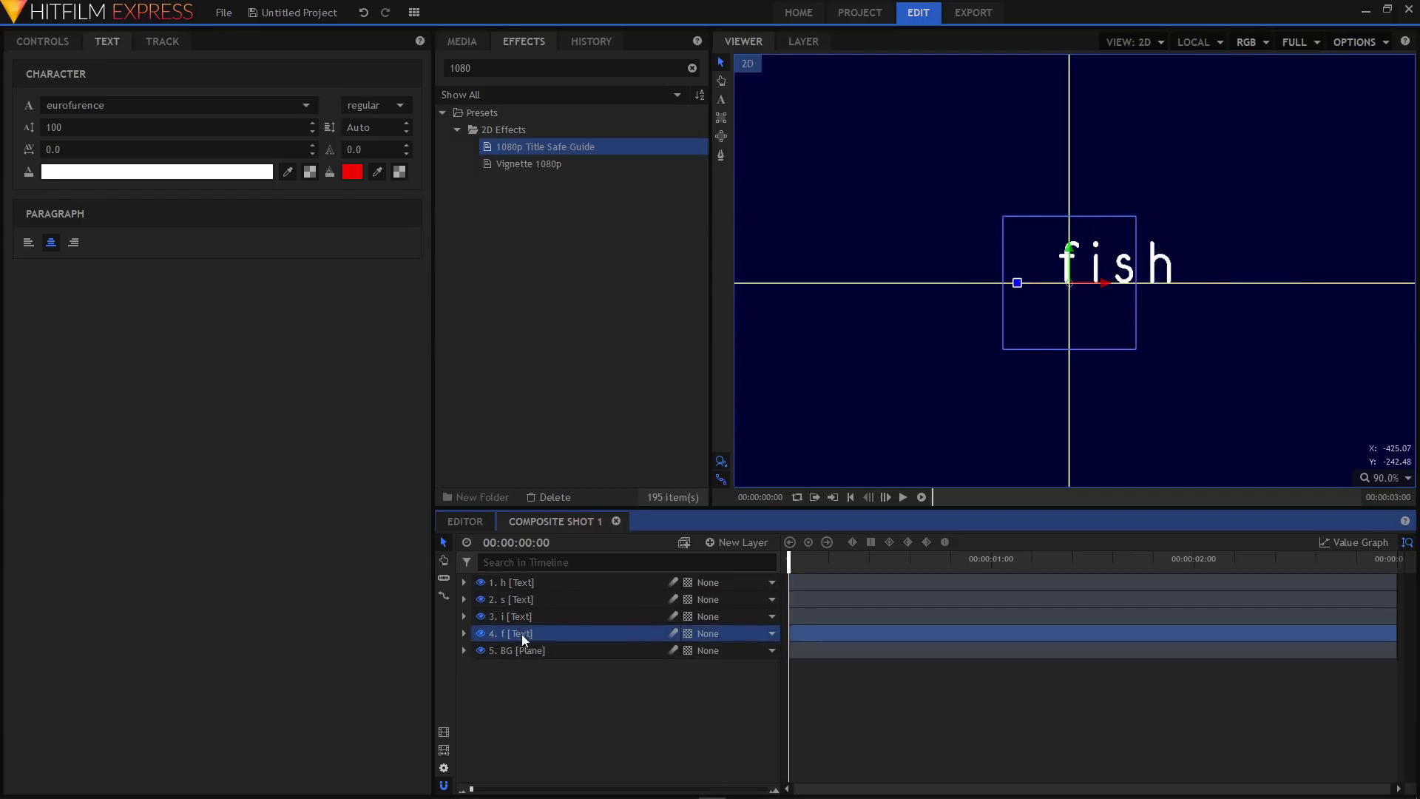
{"action": "mouse_move", "coordinate": [527, 633]}
{"action": "left_mouse_down"}
{"action": "mouse_move", "coordinate": [533, 580]}
{"action": "mouse_move", "coordinate": [521, 634]}
{"action": "mouse_move", "coordinate": [523, 602]}
{"action": "mouse_move", "coordinate": [515, 632]}
{"action": "mouse_move", "coordinate": [520, 619]}
{"action": "left_mouse_up"}
{"action": "left_click", "coordinate": [651, 688]}
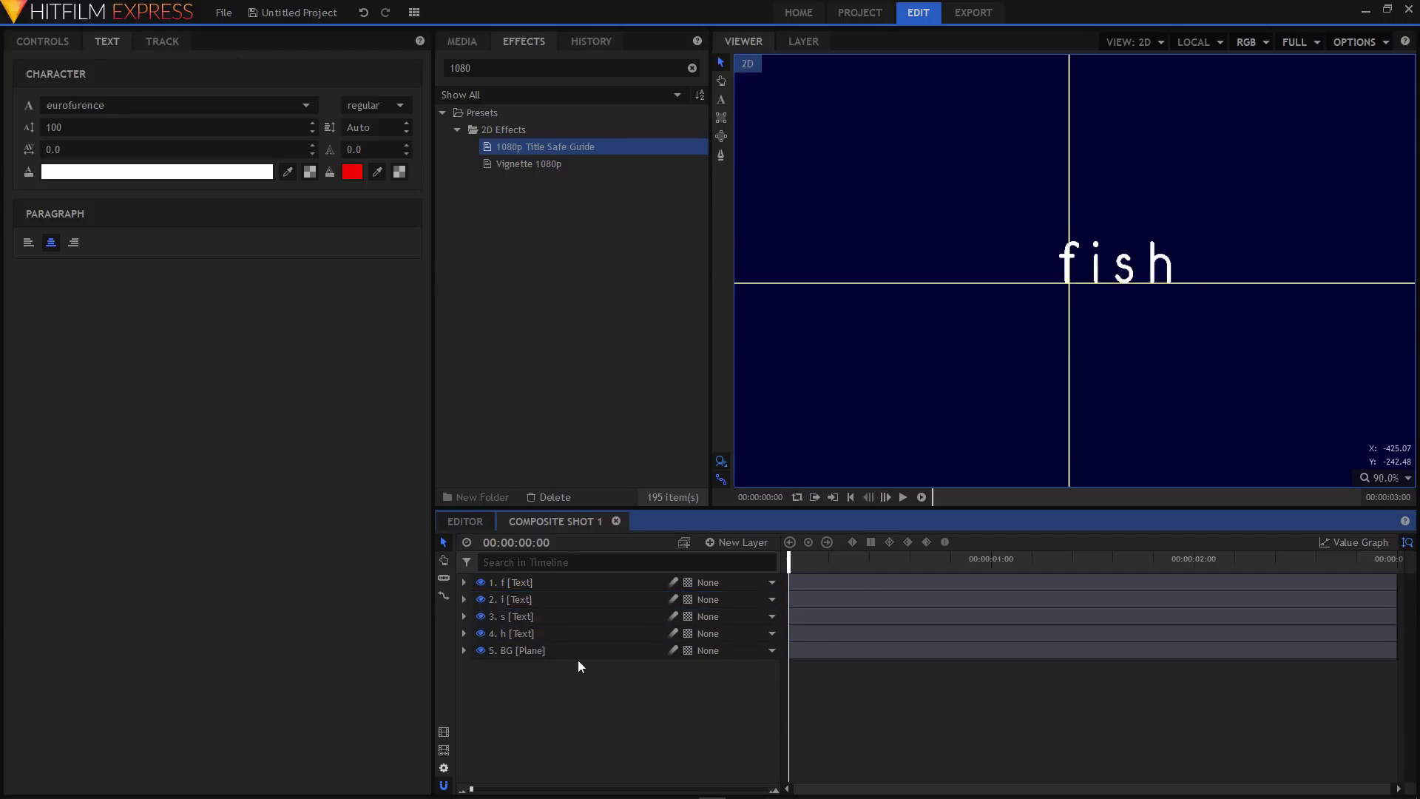
- Move all four letter layers together so the word fish is roughly centred horizontally and sits just below the horizontal guide line
{"action": "left_click", "coordinate": [514, 584]}
{"action": "left_click", "coordinate": [535, 633], "text": "shift"}
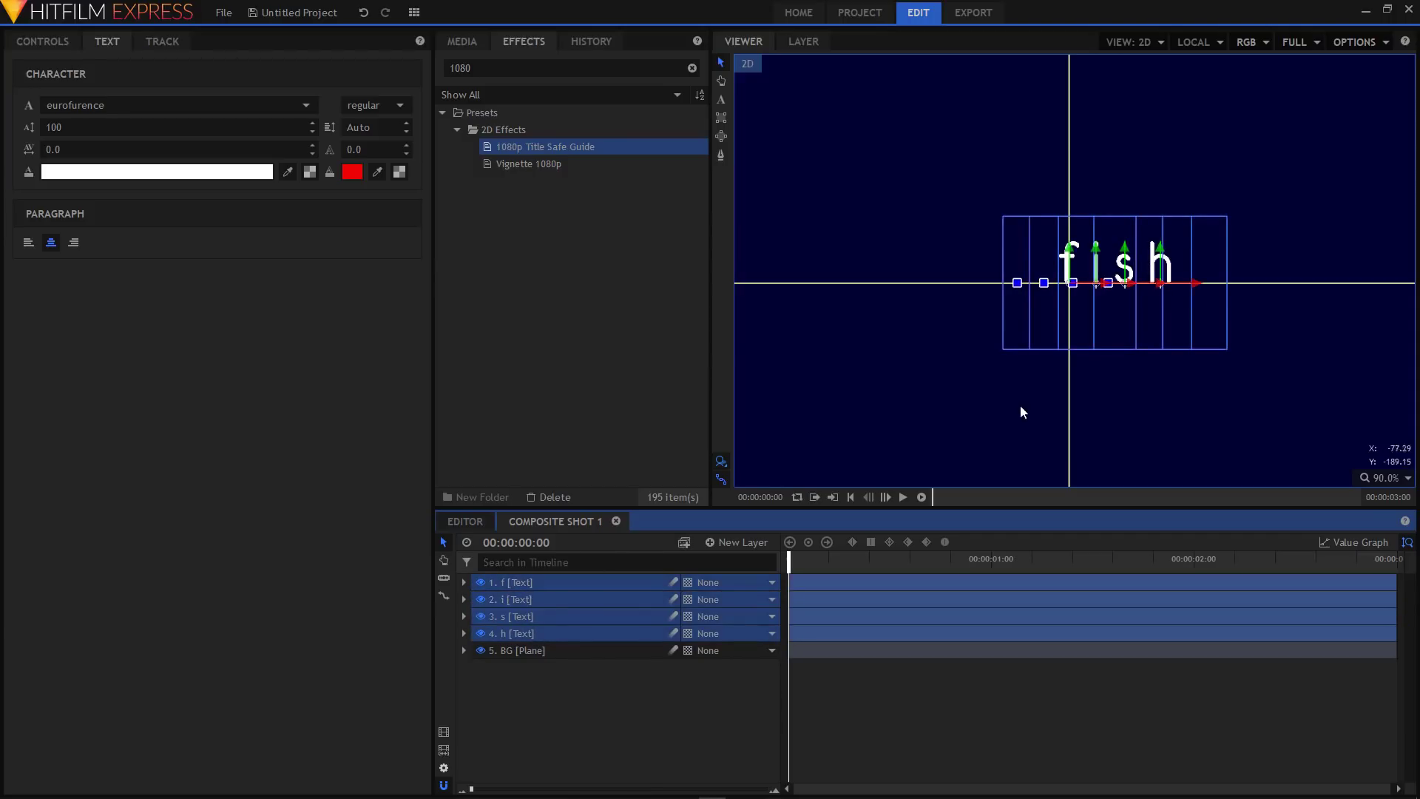
{"action": "left_click_drag", "start_coordinate": [1199, 288], "coordinate": [1161, 287]}
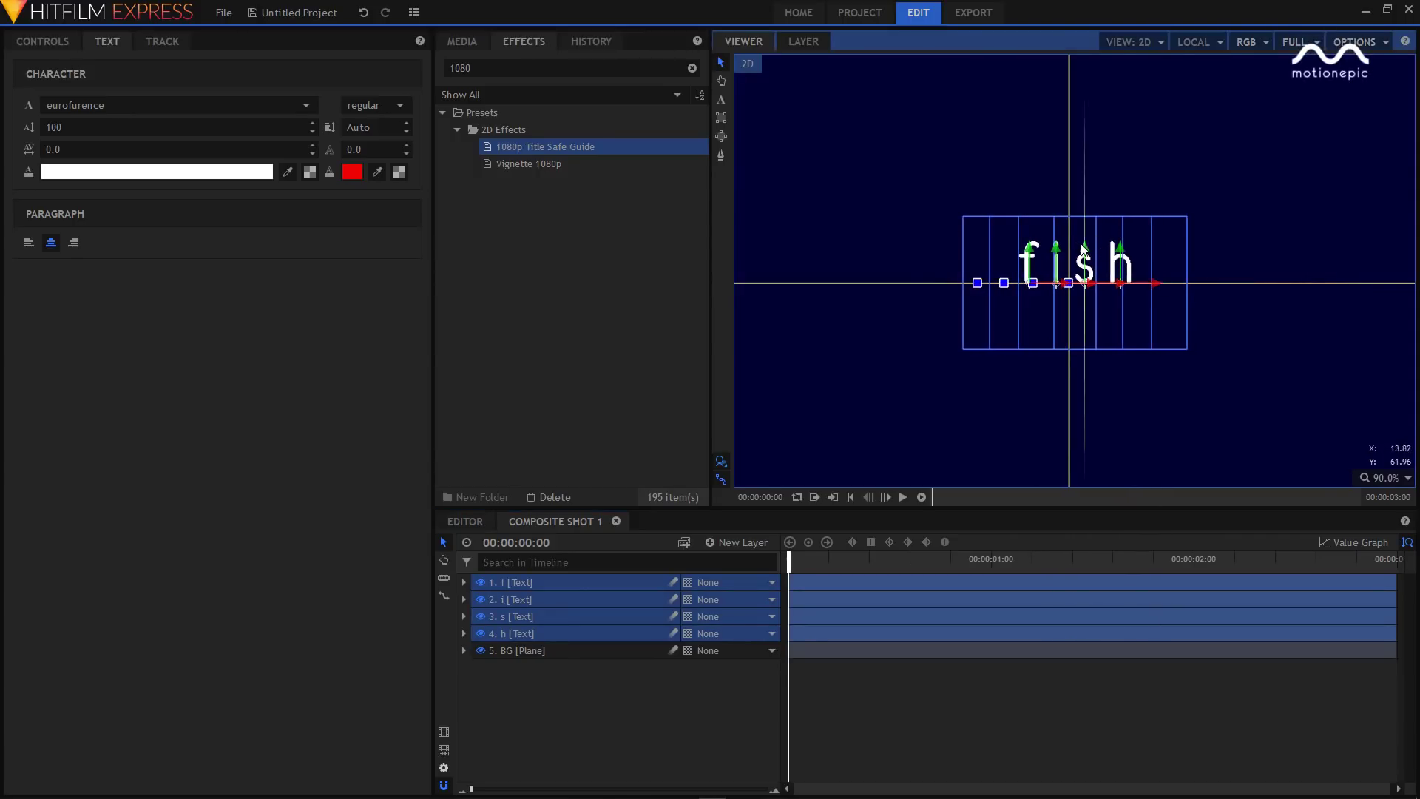
{"action": "left_click_drag", "start_coordinate": [1080, 246], "coordinate": [1078, 301]}
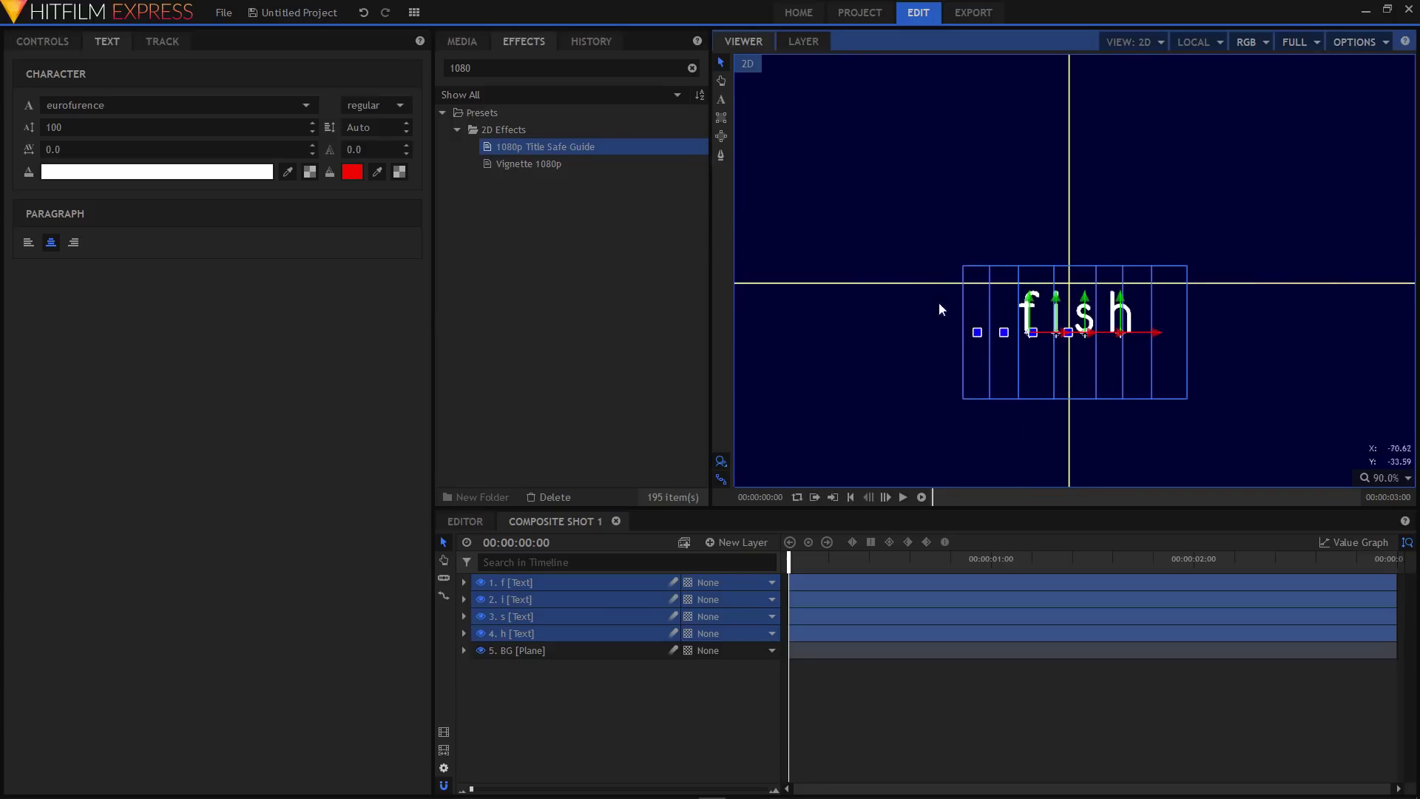
{"action": "left_click", "coordinate": [893, 365]}
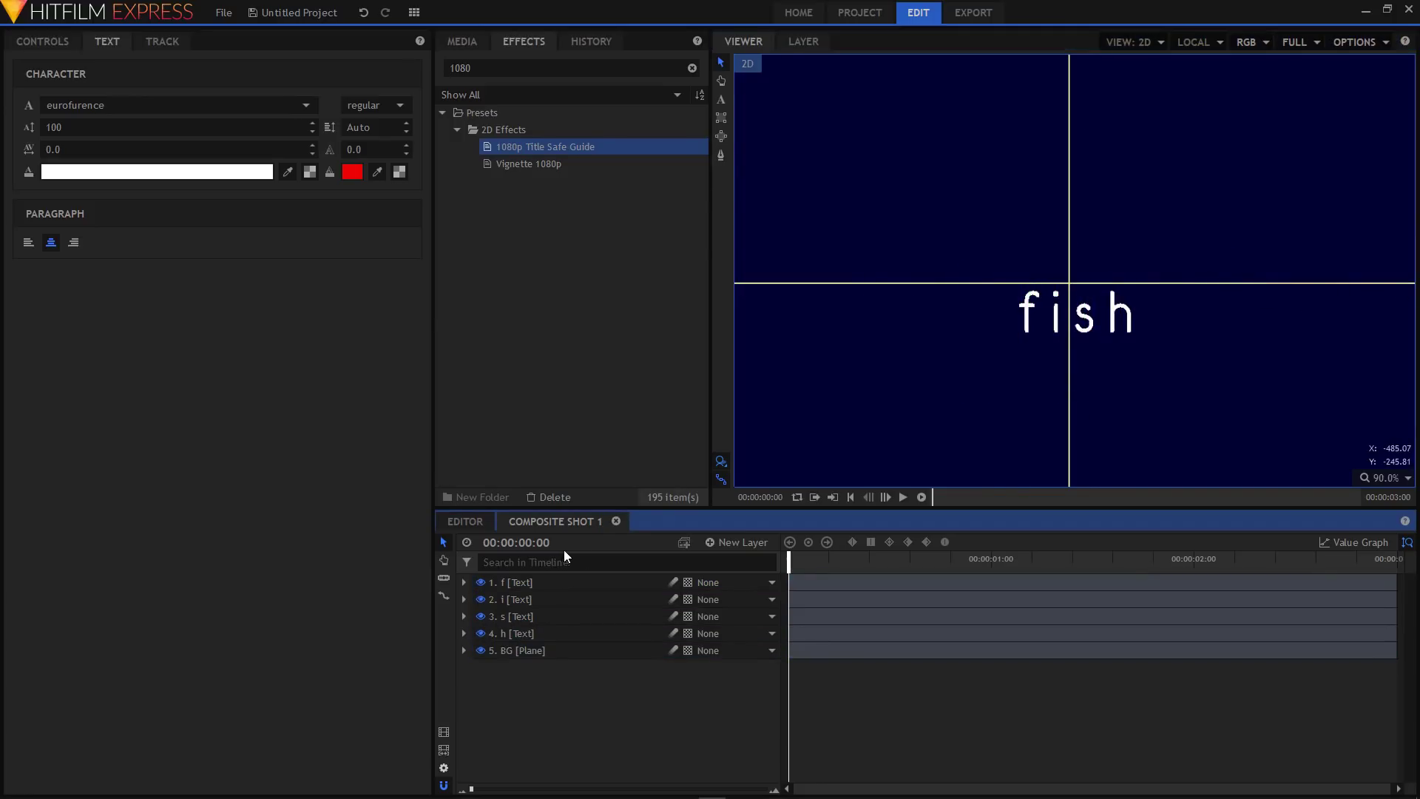
- Enable keyframing for the f layer's position with a first keyframe at 00:00:00:00
{"action": "left_click", "coordinate": [522, 583]}
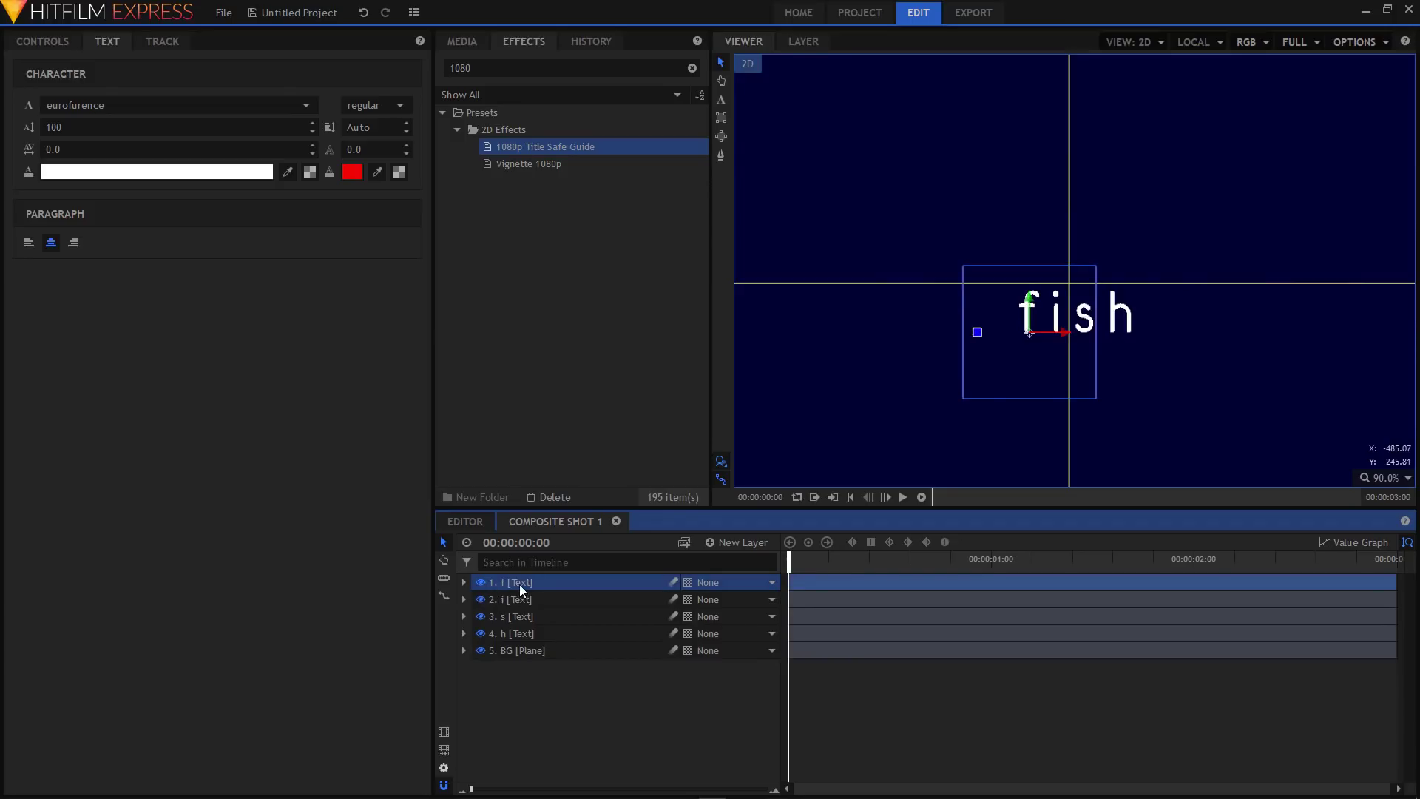
{"action": "left_click", "coordinate": [463, 583]}
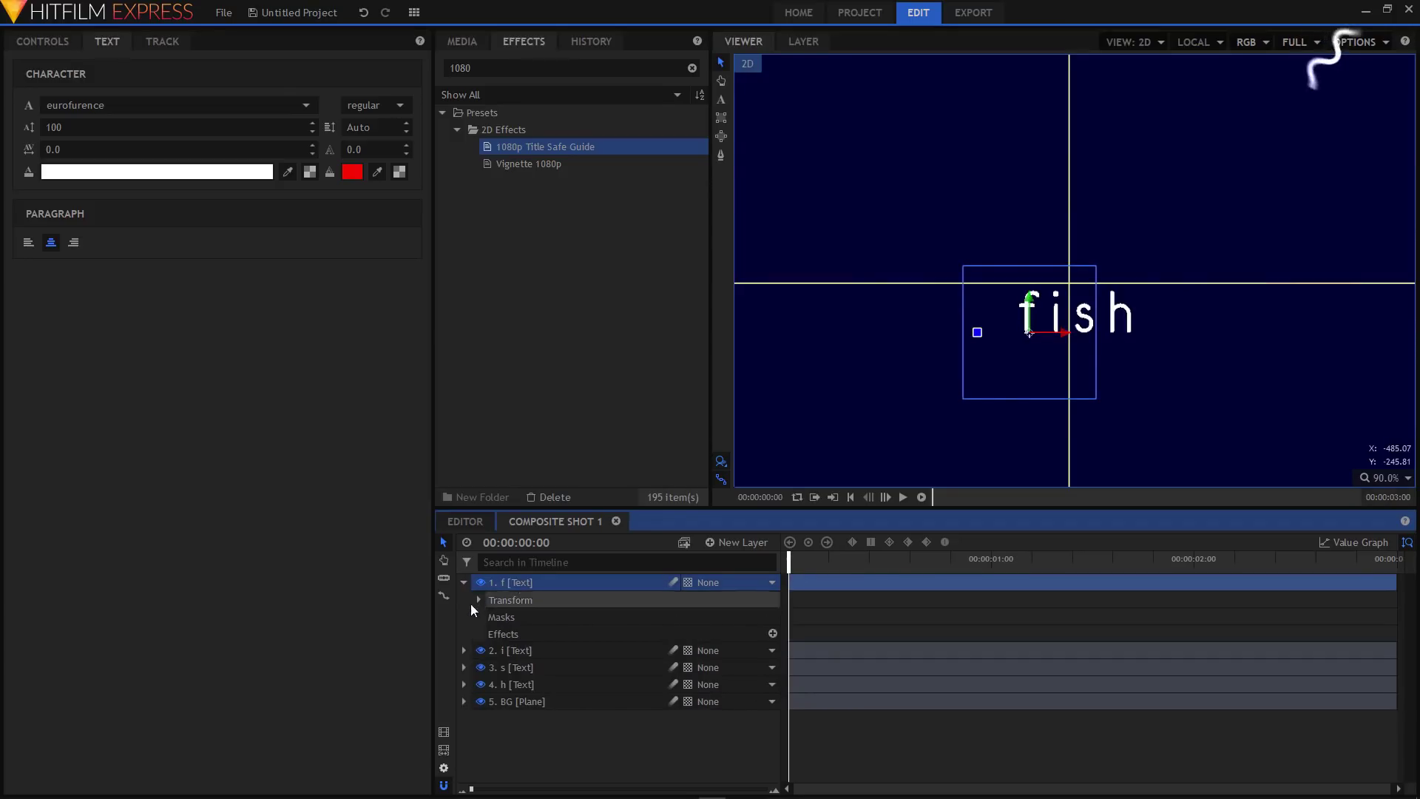
{"action": "left_click", "coordinate": [479, 601]}
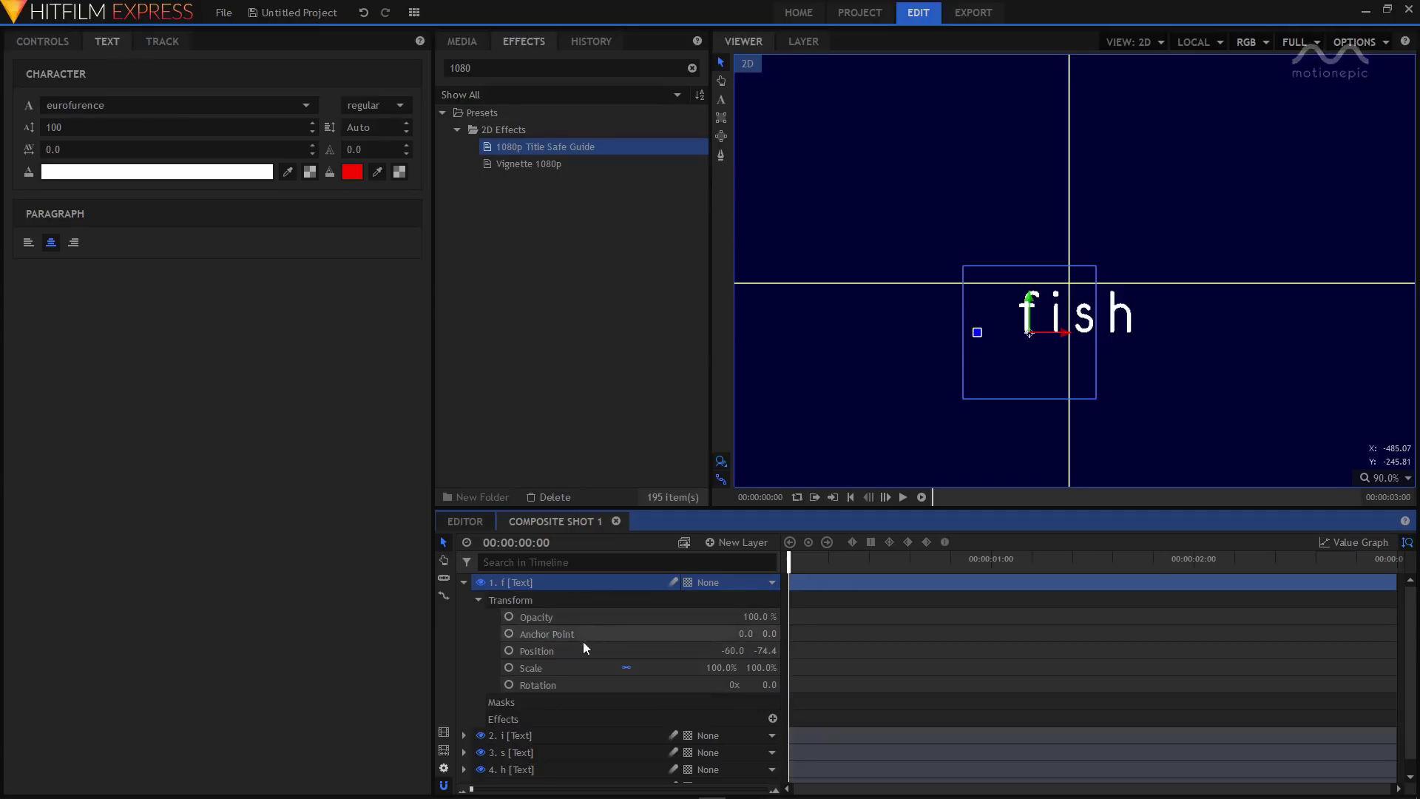
{"action": "left_click", "coordinate": [558, 649]}
{"action": "left_click_drag", "start_coordinate": [786, 560], "coordinate": [788, 560]}
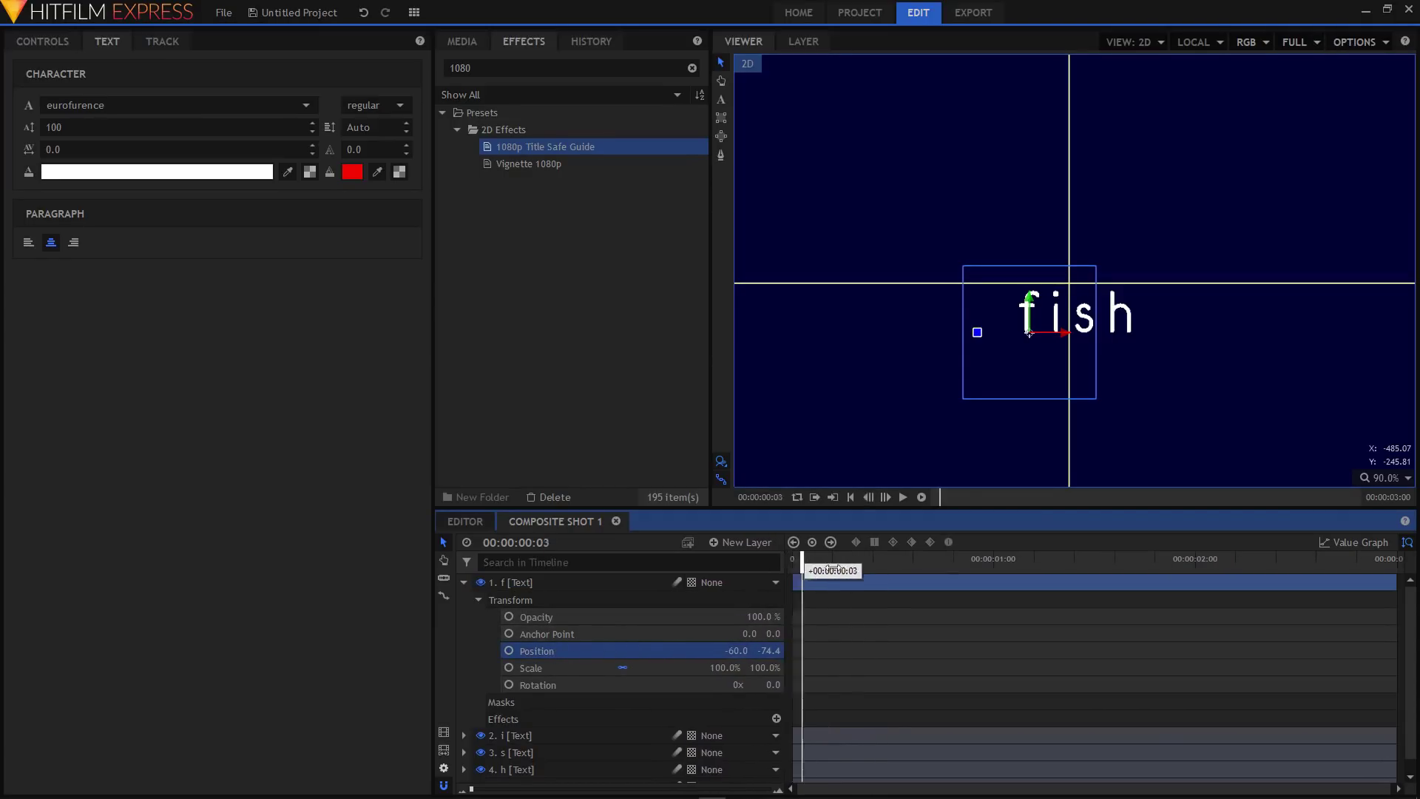
{"action": "left_click", "coordinate": [509, 651]}
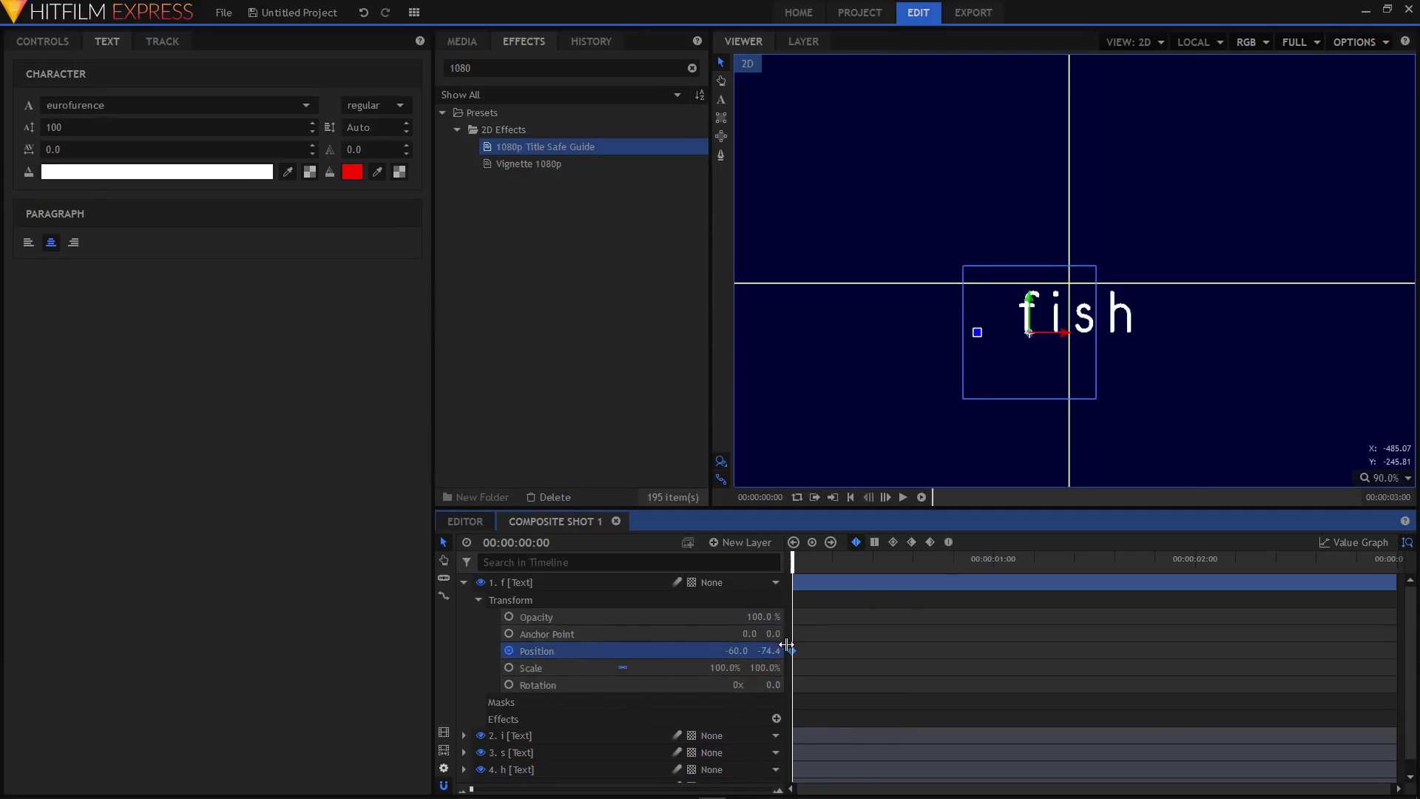
- Set the f layer's vertical position to 20 at 00:00:00:30
{"action": "left_click_drag", "start_coordinate": [792, 565], "coordinate": [893, 577]}
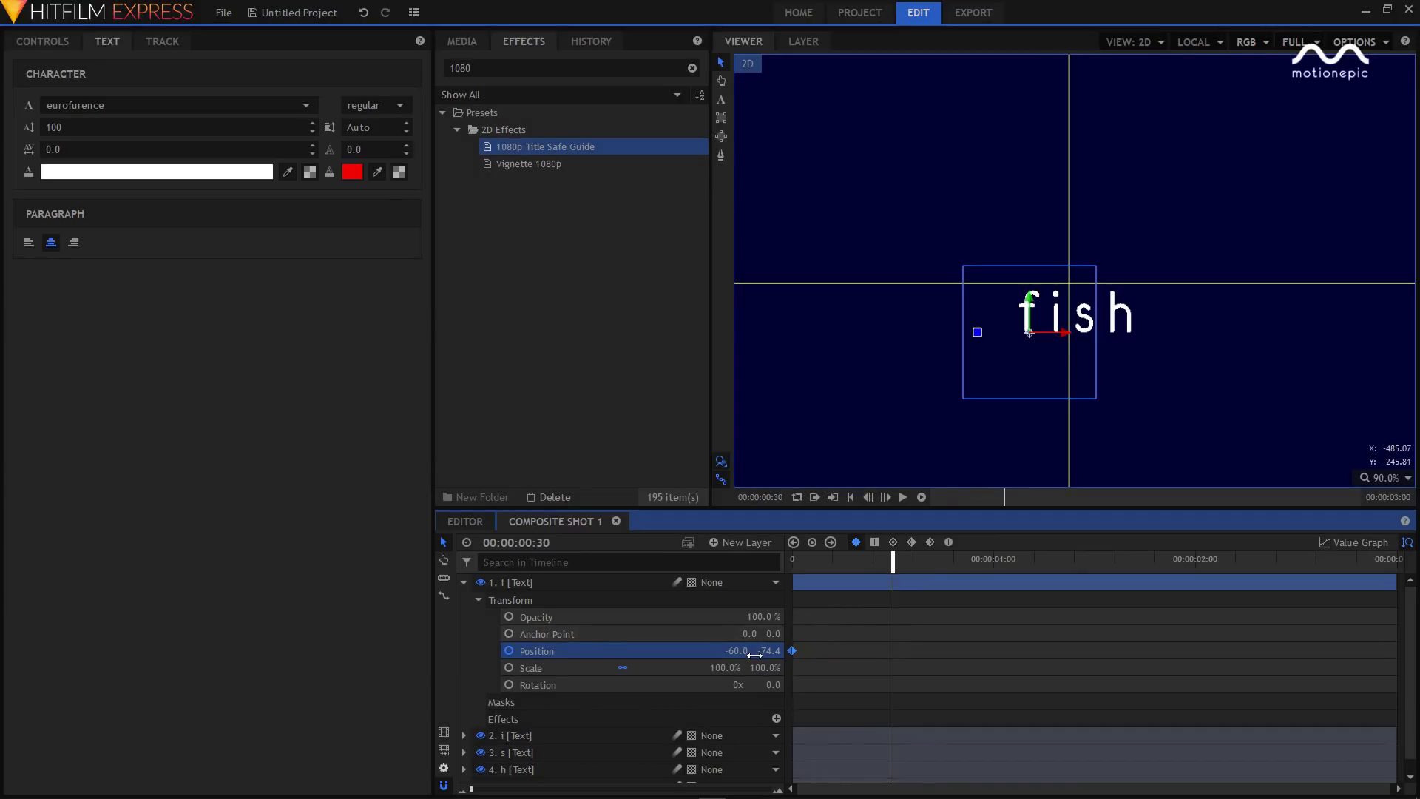
{"action": "left_click_drag", "start_coordinate": [770, 651], "coordinate": [839, 651]}
{"action": "left_click", "coordinate": [766, 650]}
{"action": "type", "text": "20"}
{"action": "key", "text": "Return"}
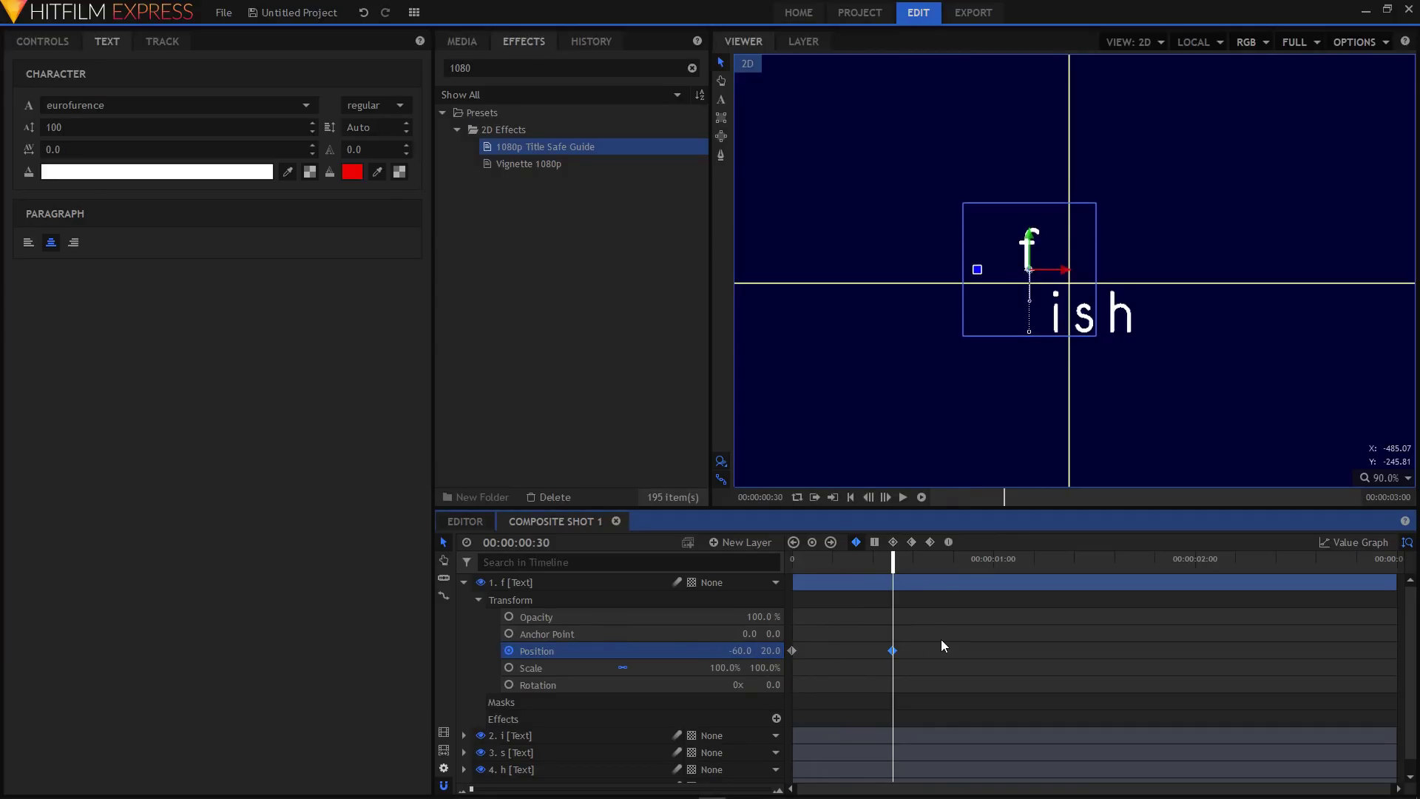
- Switch both f position keyframes to Bezier curves and stretch the end keyframe's vertical-position handle back to the start frame in the value graph
{"action": "left_click_drag", "start_coordinate": [916, 640], "coordinate": [784, 681]}
{"action": "left_click", "coordinate": [949, 543]}
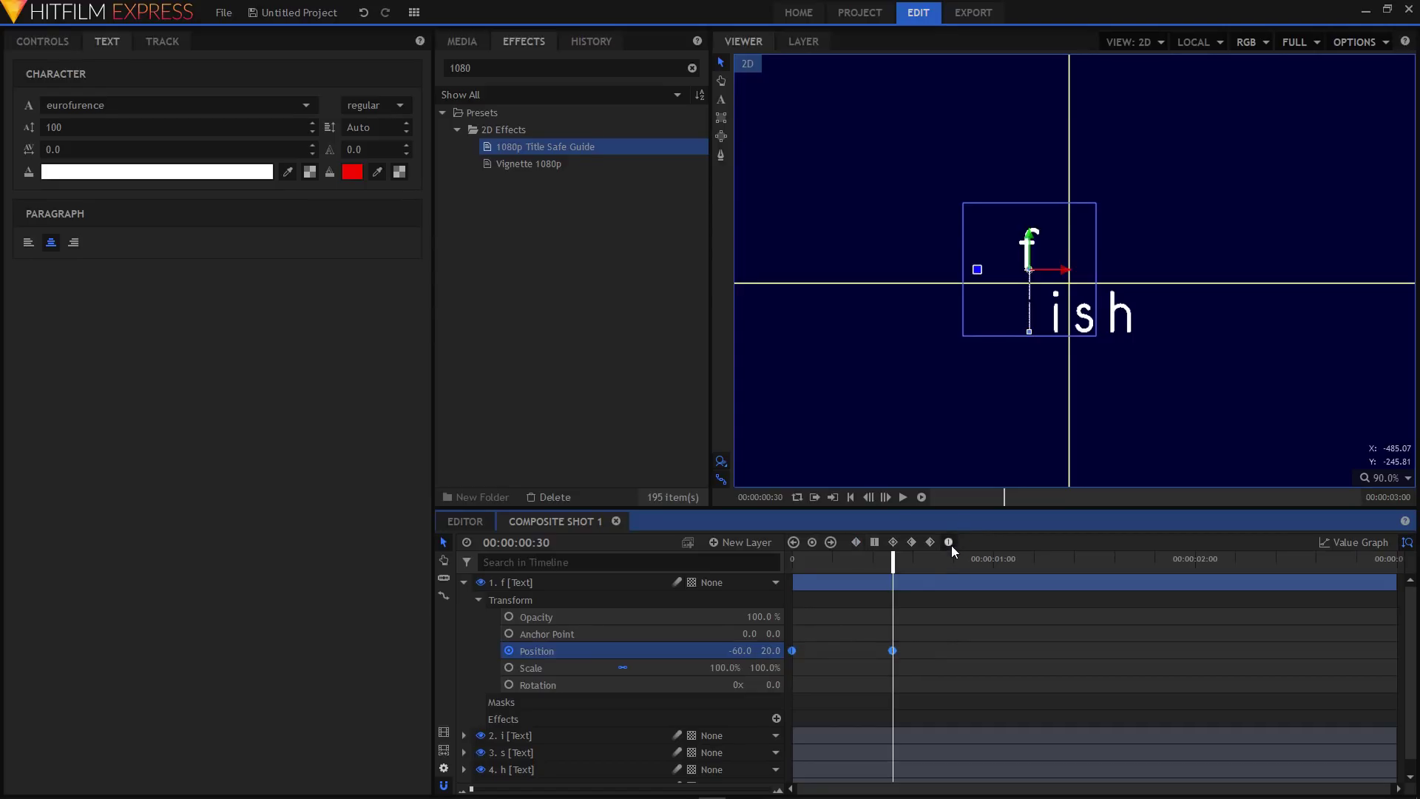
{"action": "left_click", "coordinate": [1335, 545]}
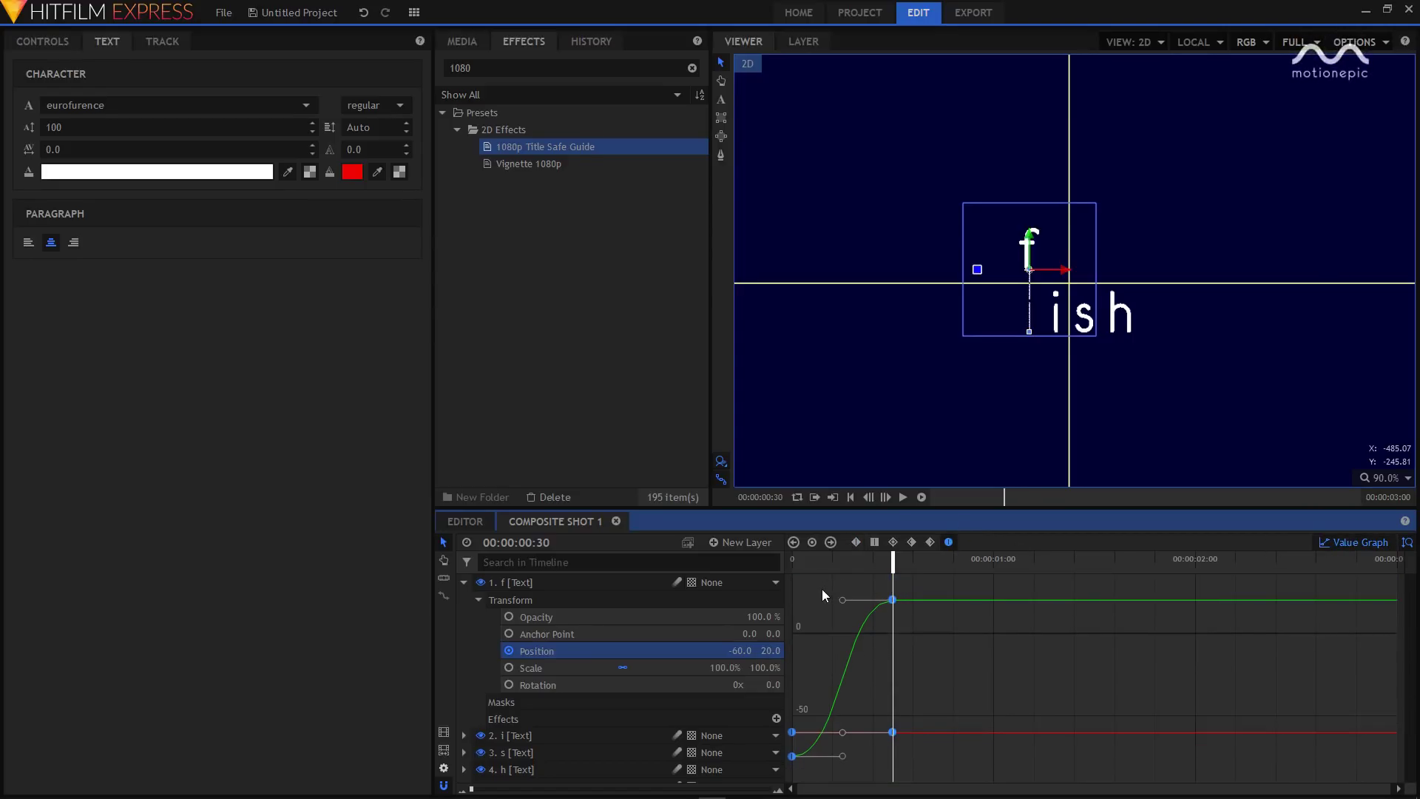
{"action": "left_click_drag", "start_coordinate": [844, 601], "coordinate": [797, 606]}
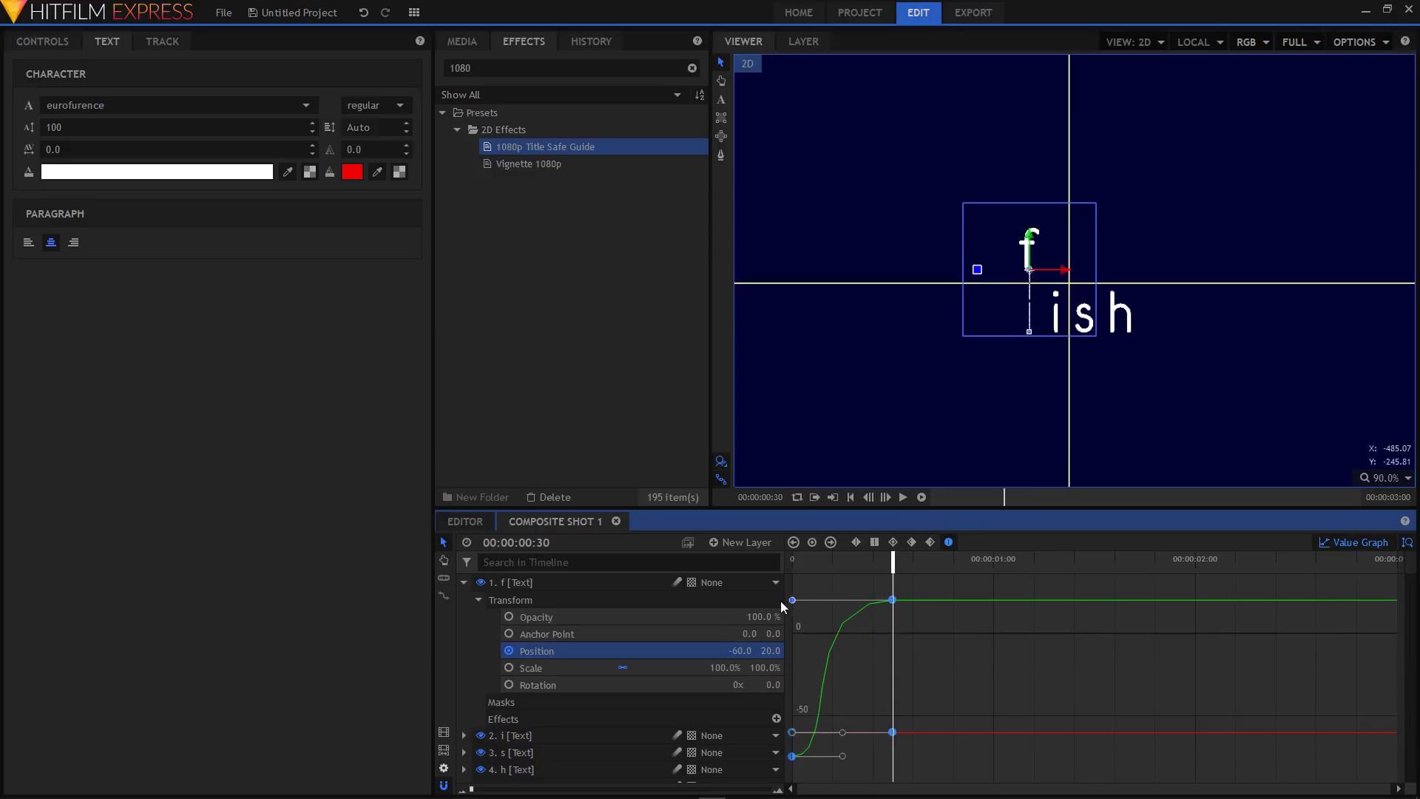
{"action": "left_click", "coordinate": [1358, 546]}
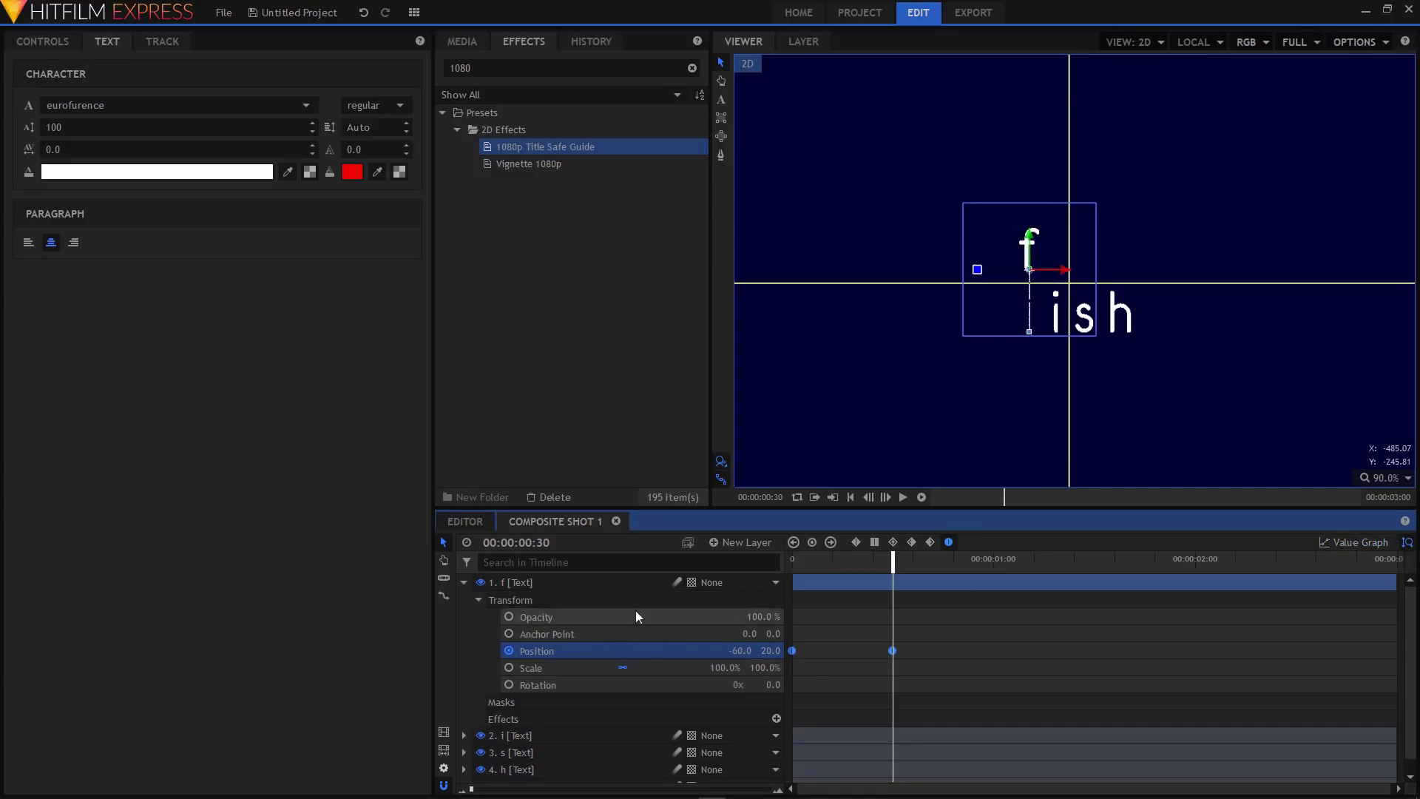
{"action": "left_click", "coordinate": [464, 583]}
- Enable keyframing for the i layer's position with a first keyframe at 00:00:00:00
{"action": "left_click", "coordinate": [516, 599]}
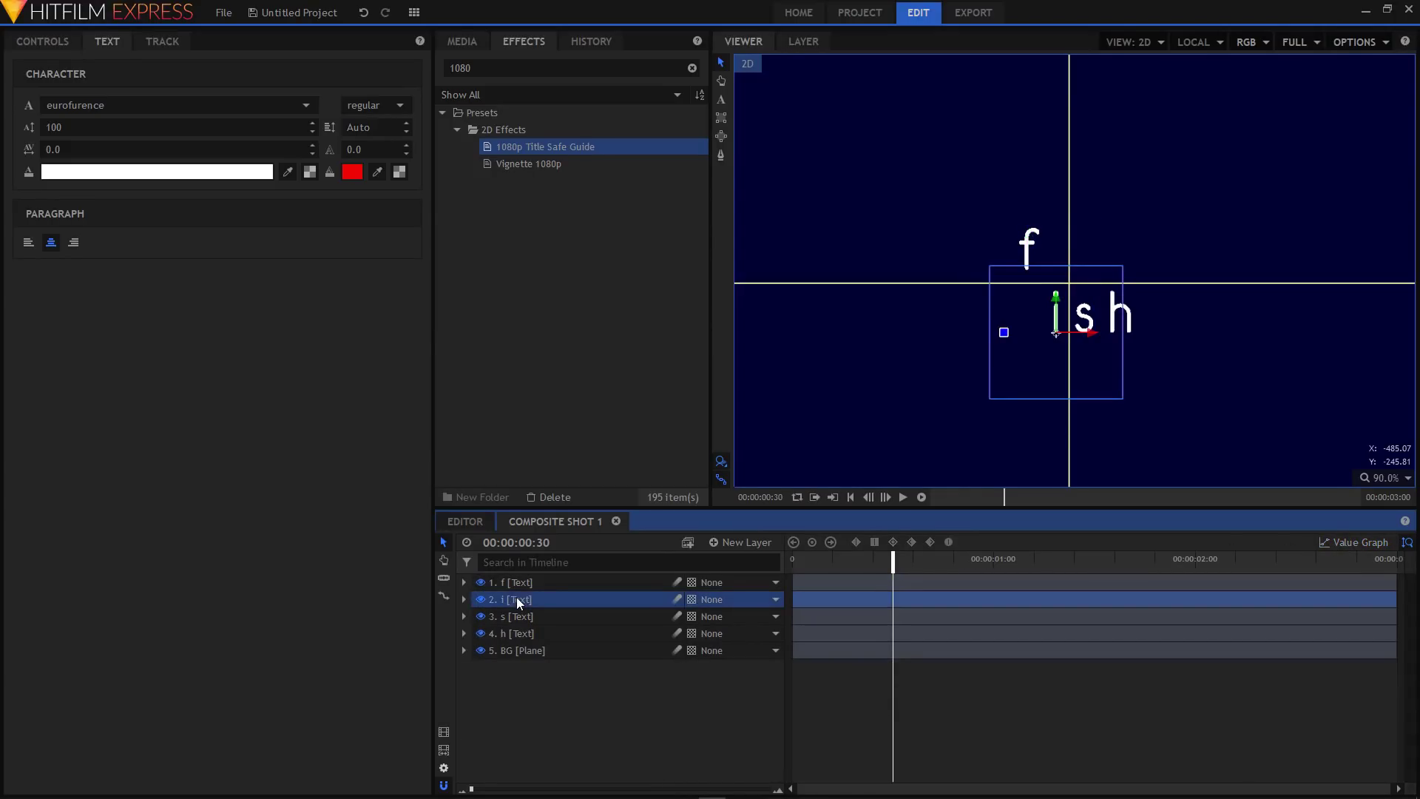
{"action": "left_click", "coordinate": [463, 599]}
{"action": "key", "text": "Home"}
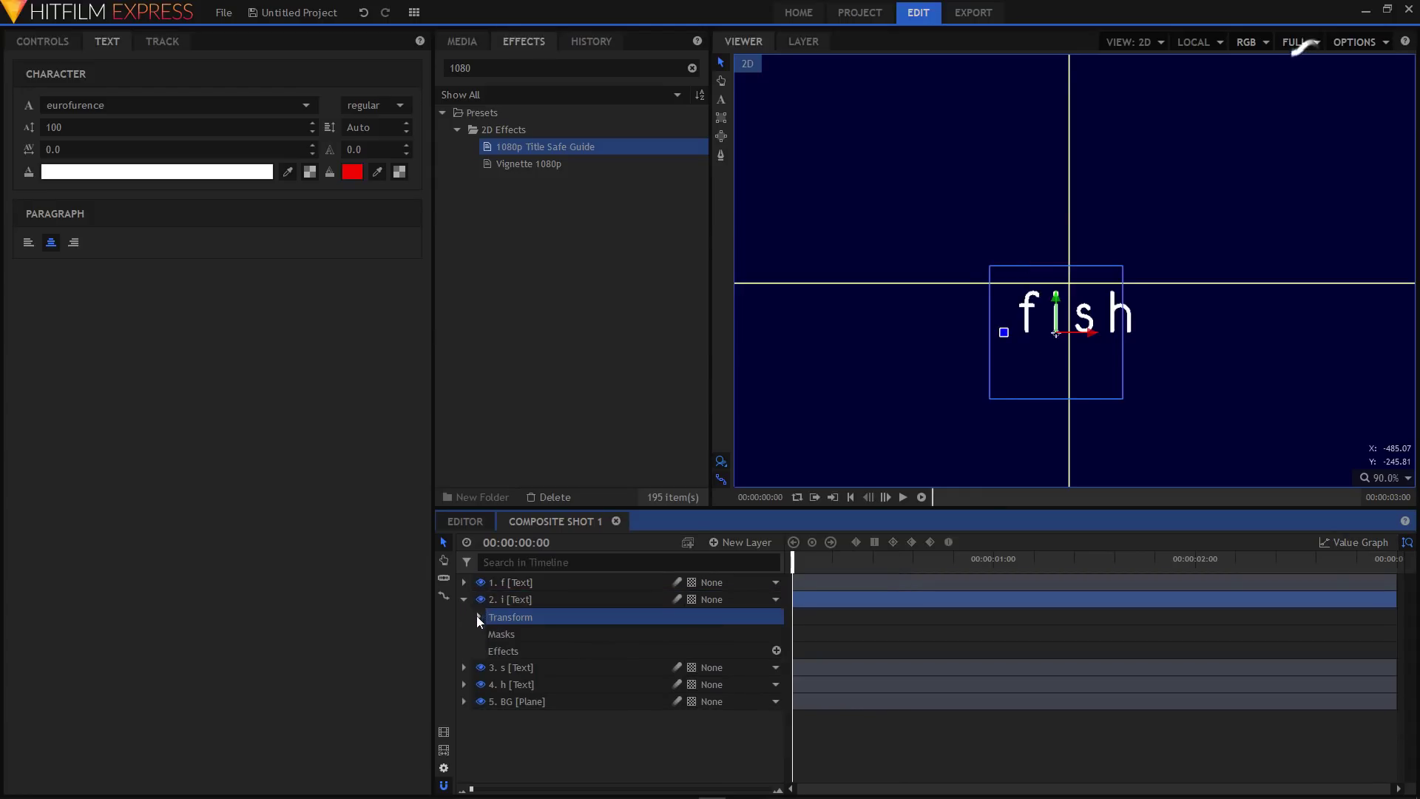
{"action": "left_click", "coordinate": [478, 617]}
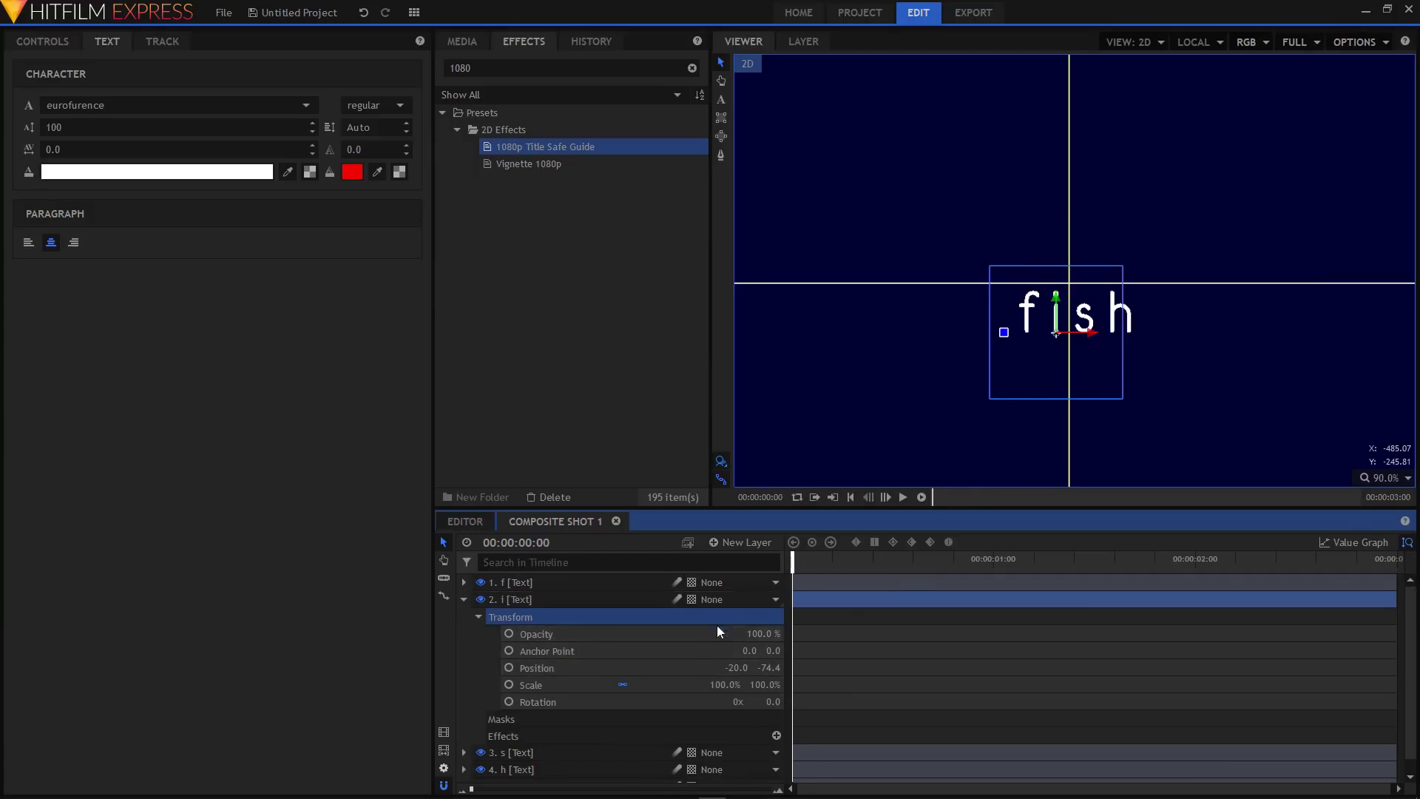
{"action": "left_click", "coordinate": [509, 668]}
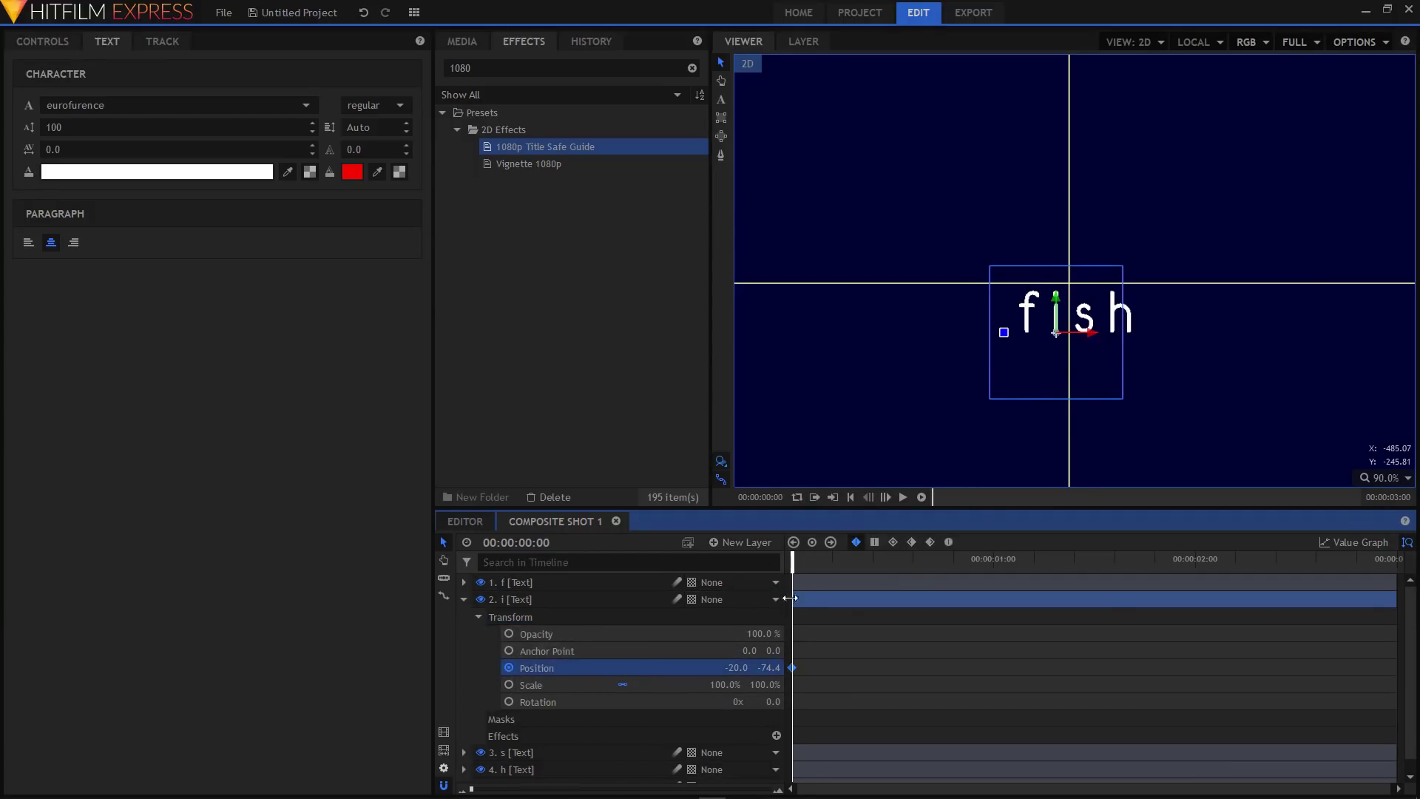
- Set the i layer's vertical position to 20 at 00:00:00:30
{"action": "key", "text": "space"}
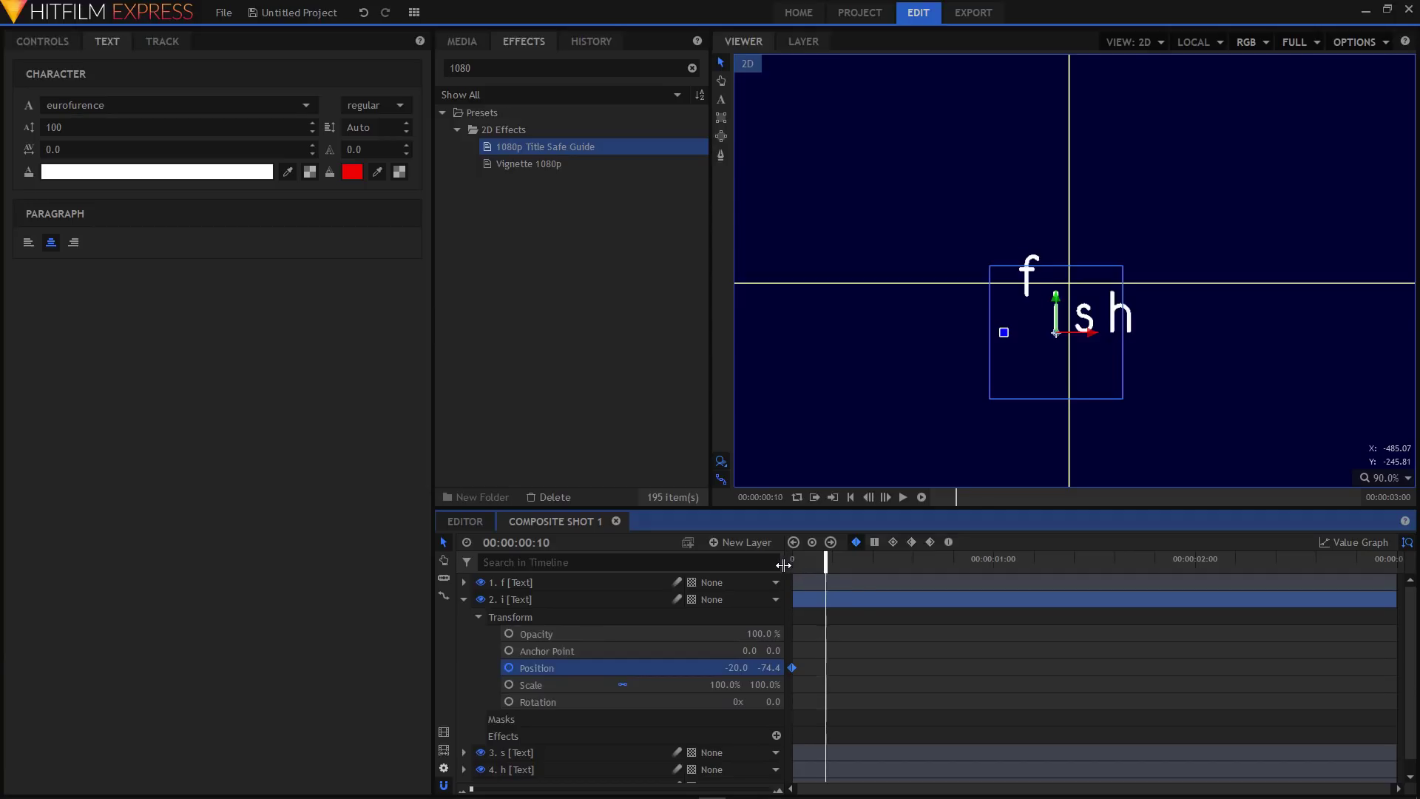
{"action": "left_click", "coordinate": [771, 670]}
{"action": "type", "text": "20"}
{"action": "key", "text": "Return"}
- Make both i position keyframes Bezier and pull the end keyframe's vertical-position handle back to the start frame in the value graph
{"action": "left_click", "coordinate": [900, 669]}
{"action": "left_click_drag", "start_coordinate": [916, 661], "coordinate": [762, 692]}
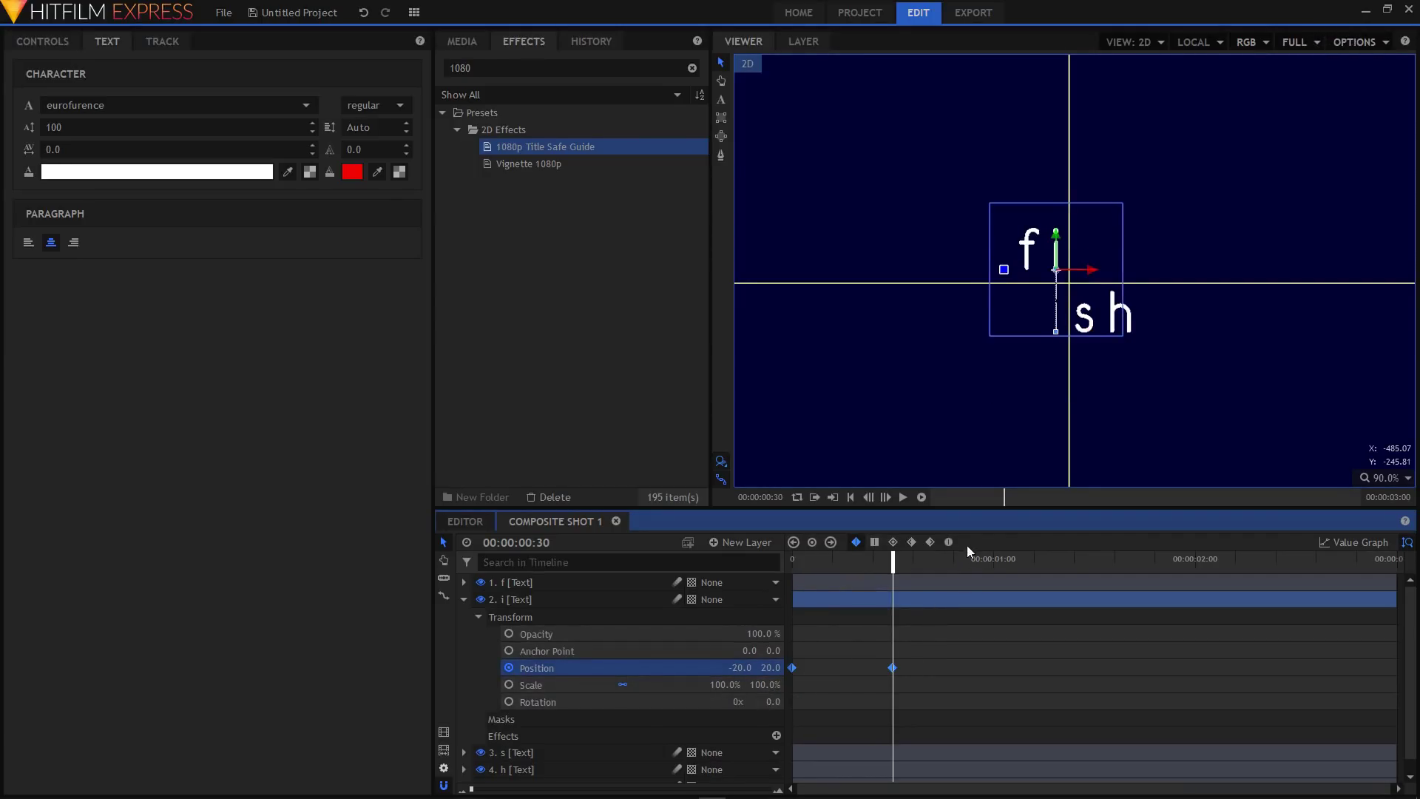
{"action": "left_click", "coordinate": [1336, 545]}
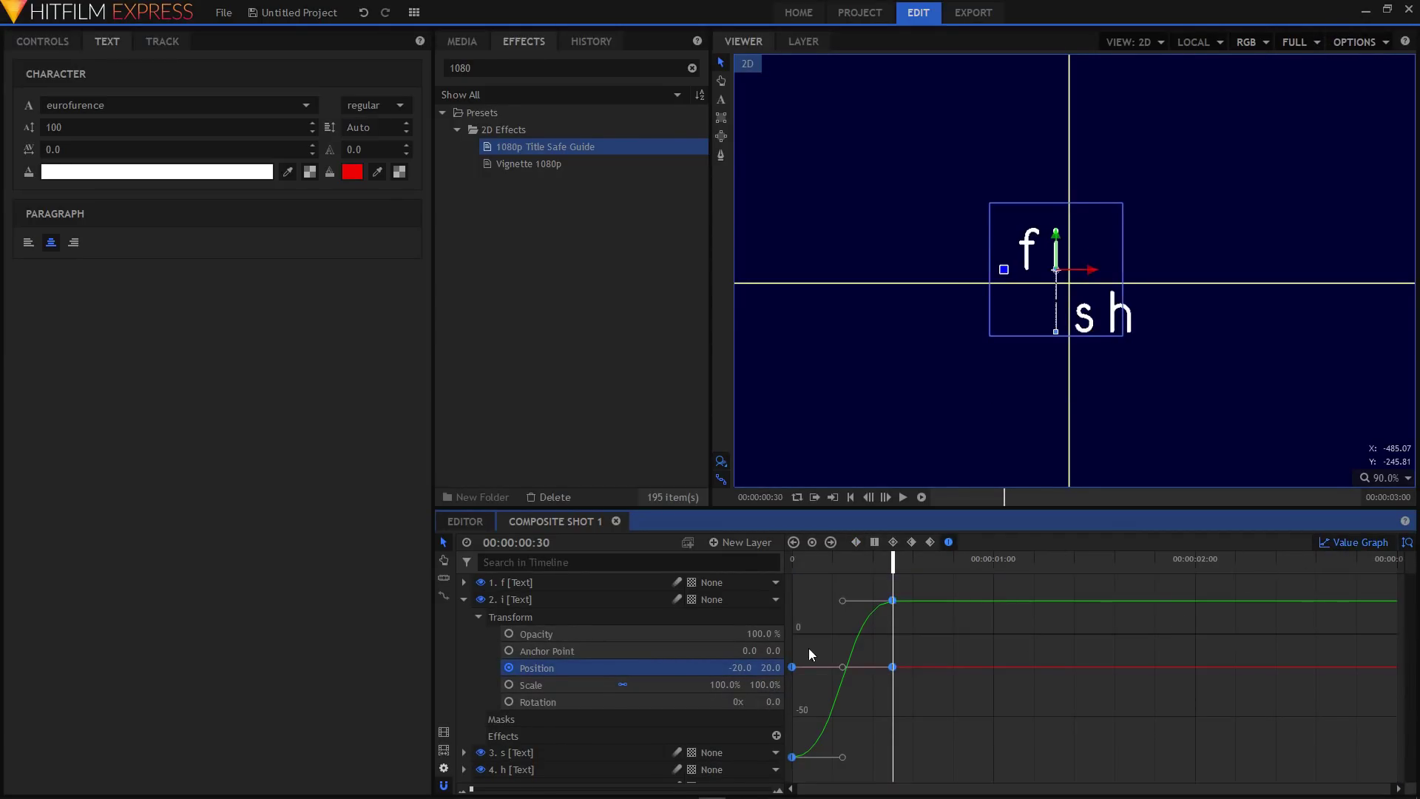
{"action": "left_click_drag", "start_coordinate": [843, 601], "coordinate": [762, 601]}
{"action": "left_click", "coordinate": [1357, 542]}
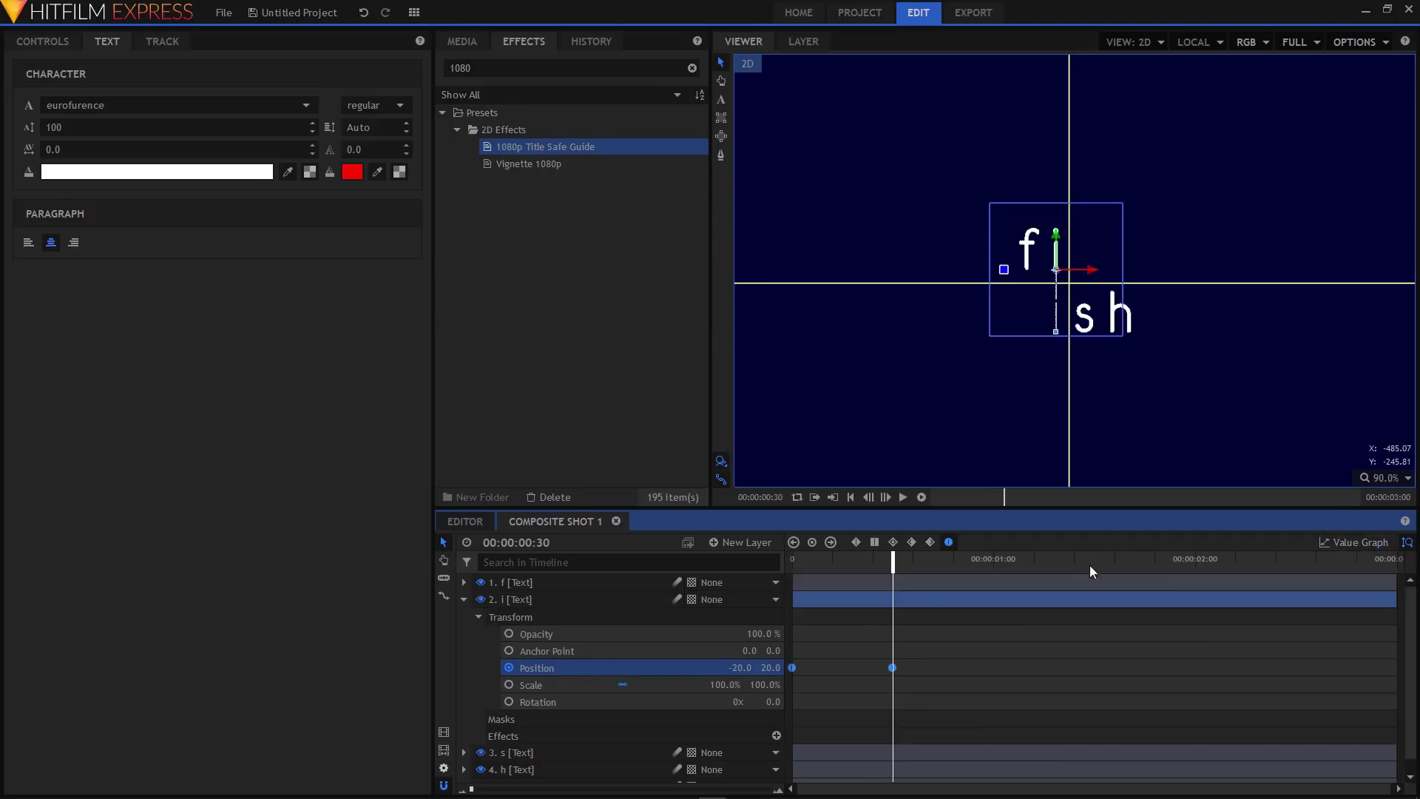
{"action": "left_click", "coordinate": [464, 600]}
- Enable keyframing for the s layer's position with a first keyframe at 00:00:00:00
{"action": "left_click", "coordinate": [513, 616]}
{"action": "left_click", "coordinate": [464, 616]}
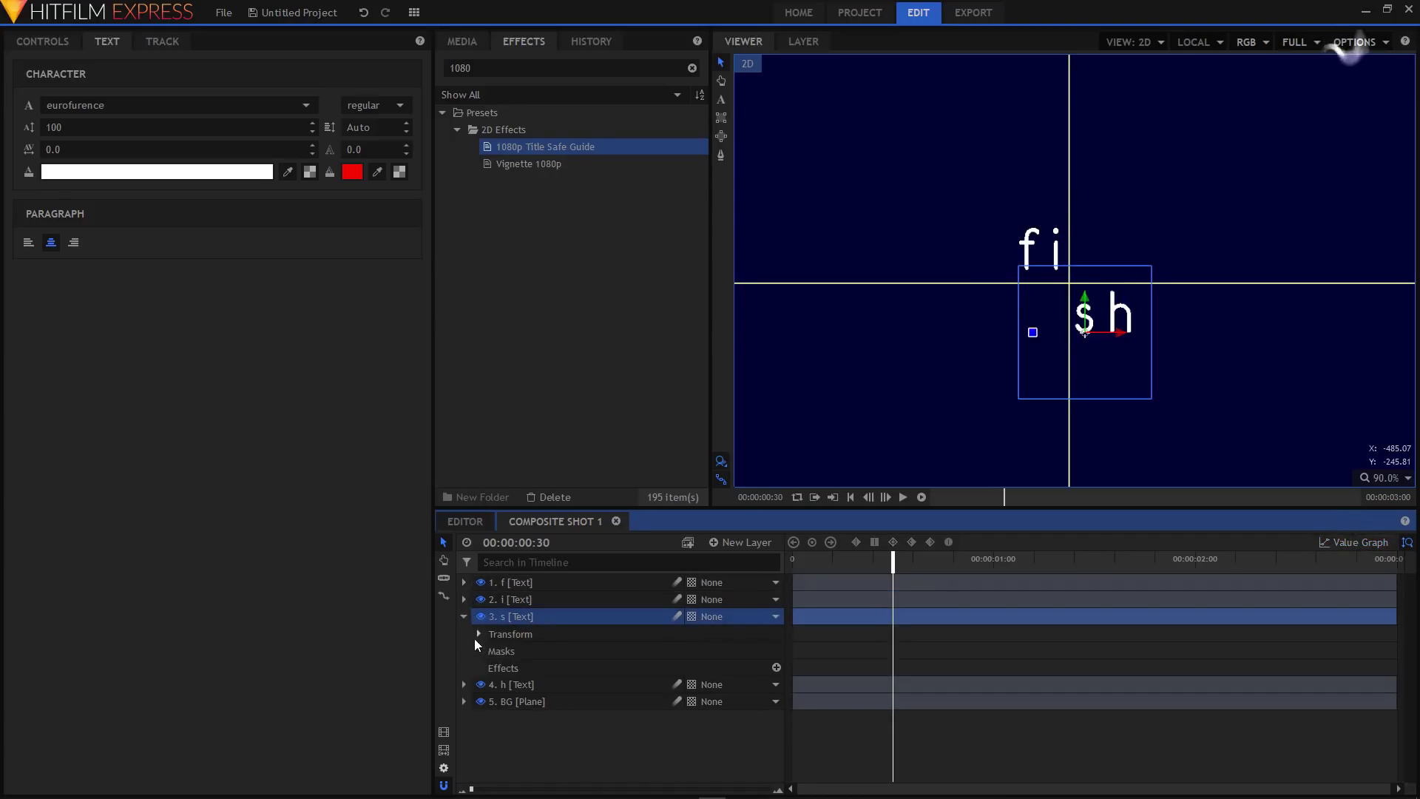
{"action": "left_click", "coordinate": [479, 634]}
{"action": "left_click", "coordinate": [548, 684]}
{"action": "left_click_drag", "start_coordinate": [846, 570], "coordinate": [792, 564]}
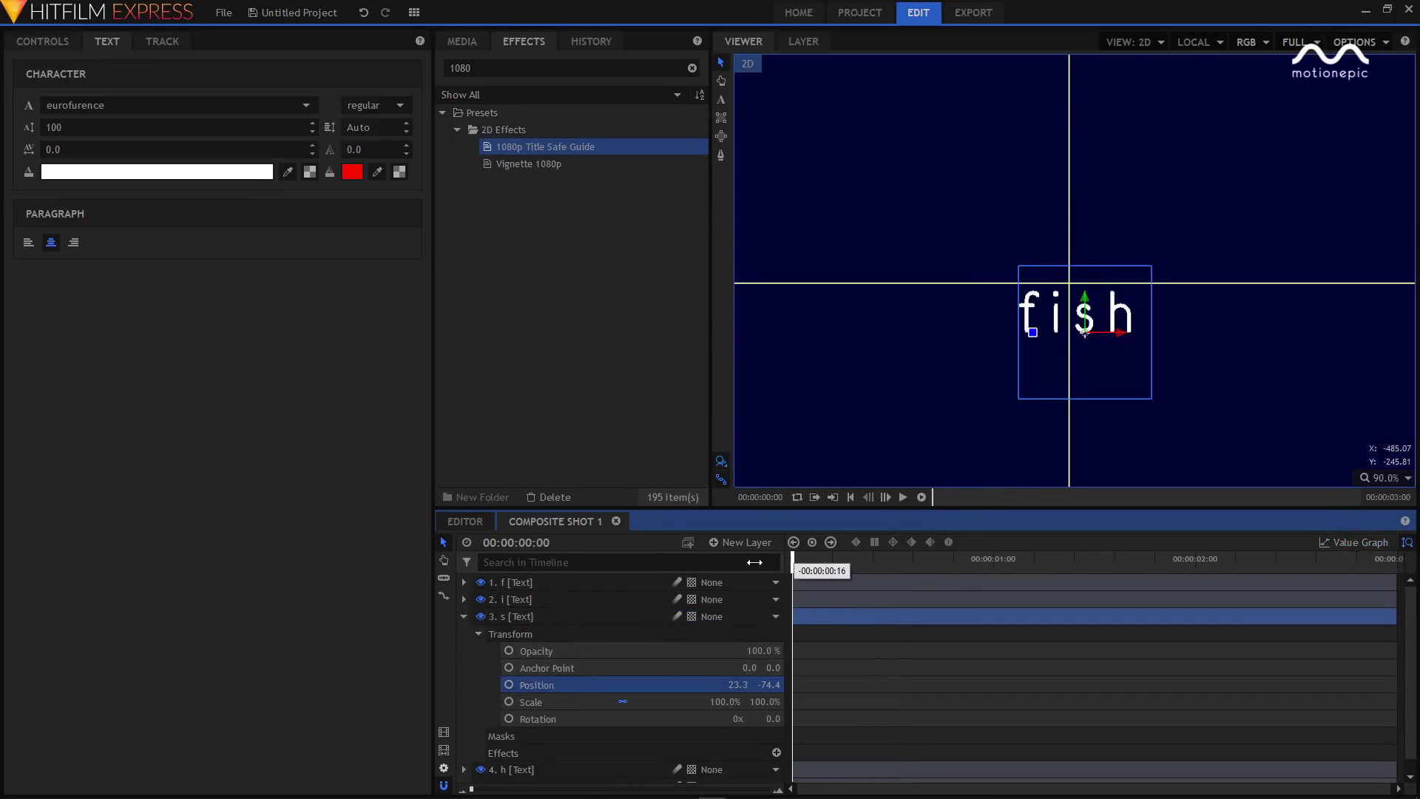
{"action": "left_click", "coordinate": [509, 684]}
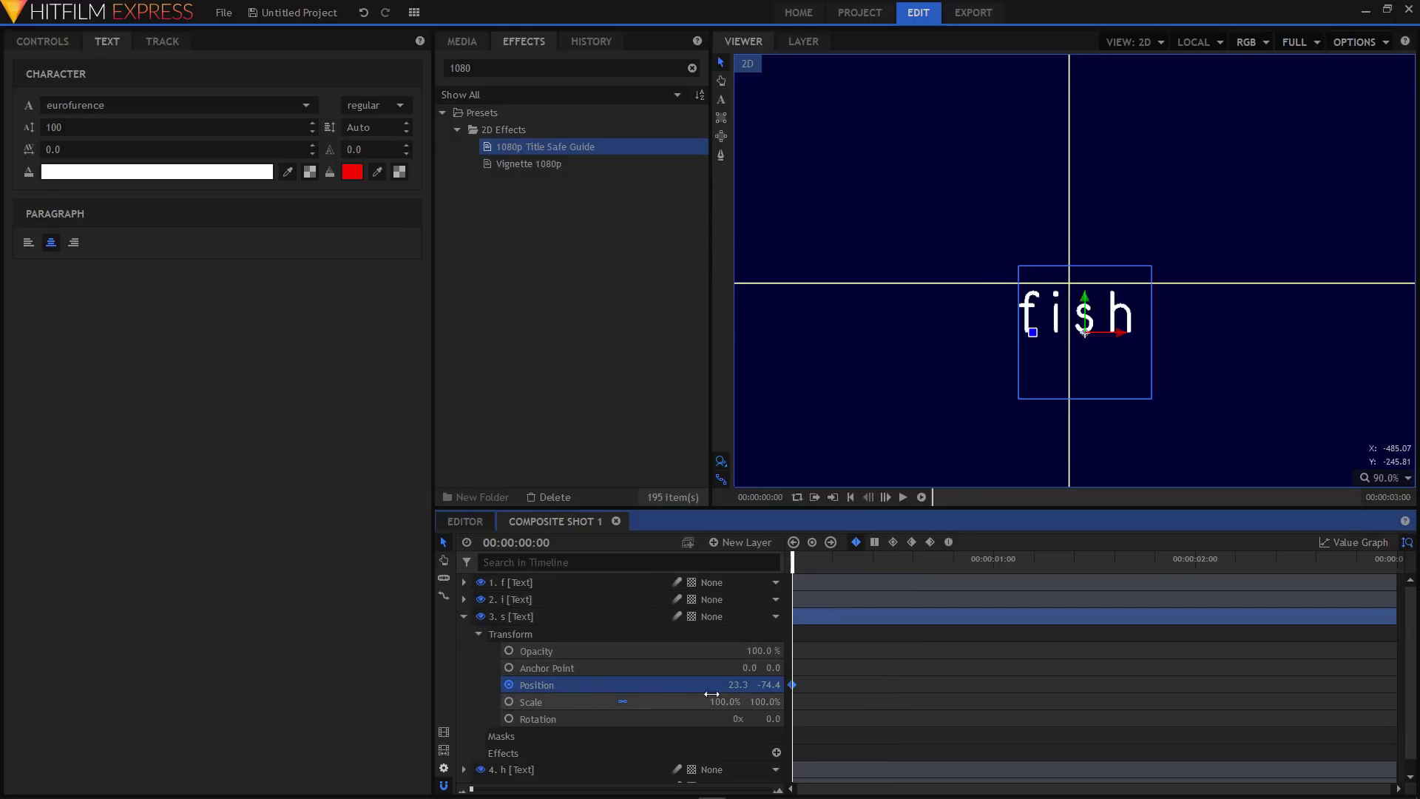
- Set the s layer's vertical position to 20 at 00:00:00:30
{"action": "left_click_drag", "start_coordinate": [827, 571], "coordinate": [893, 567]}
{"action": "left_click", "coordinate": [770, 684]}
{"action": "type", "text": "20"}
{"action": "key", "text": "Return"}
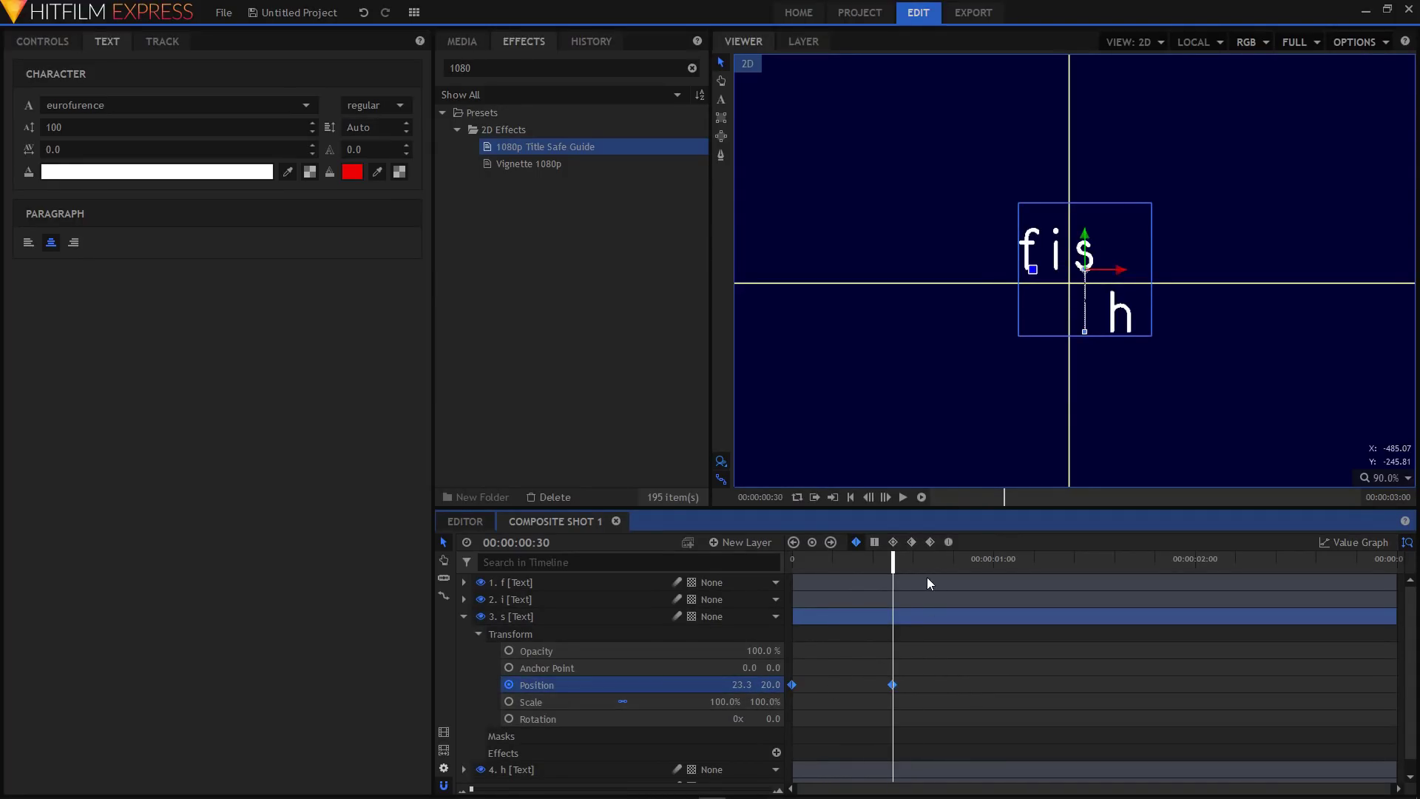
- Convert the s position keyframes to Bezier and extend the end keyframe's vertical-position handle back to the start frame in the value graph
{"action": "left_click", "coordinate": [950, 543]}
{"action": "left_click", "coordinate": [1360, 541]}
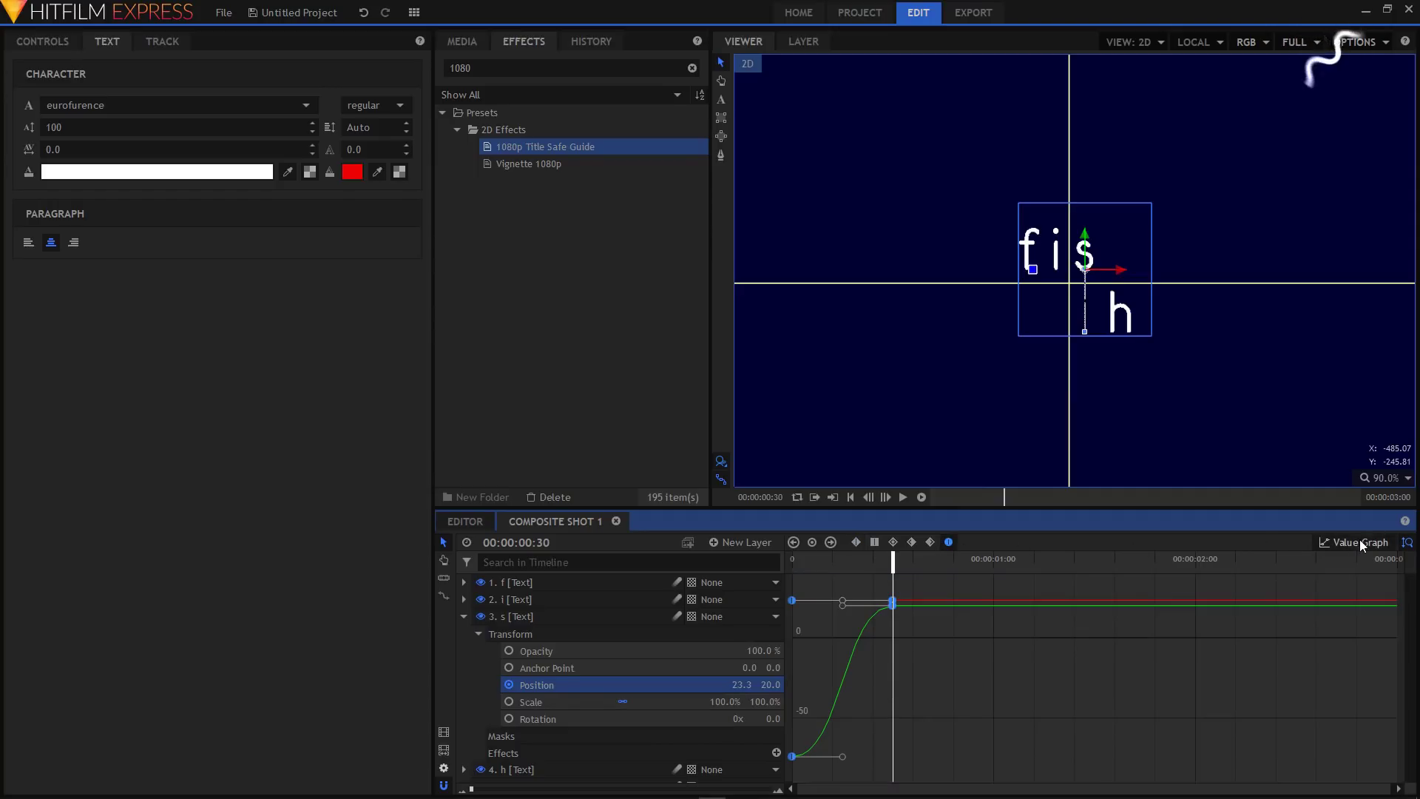
{"action": "left_click_drag", "start_coordinate": [843, 605], "coordinate": [776, 612]}
{"action": "left_click", "coordinate": [1360, 542]}
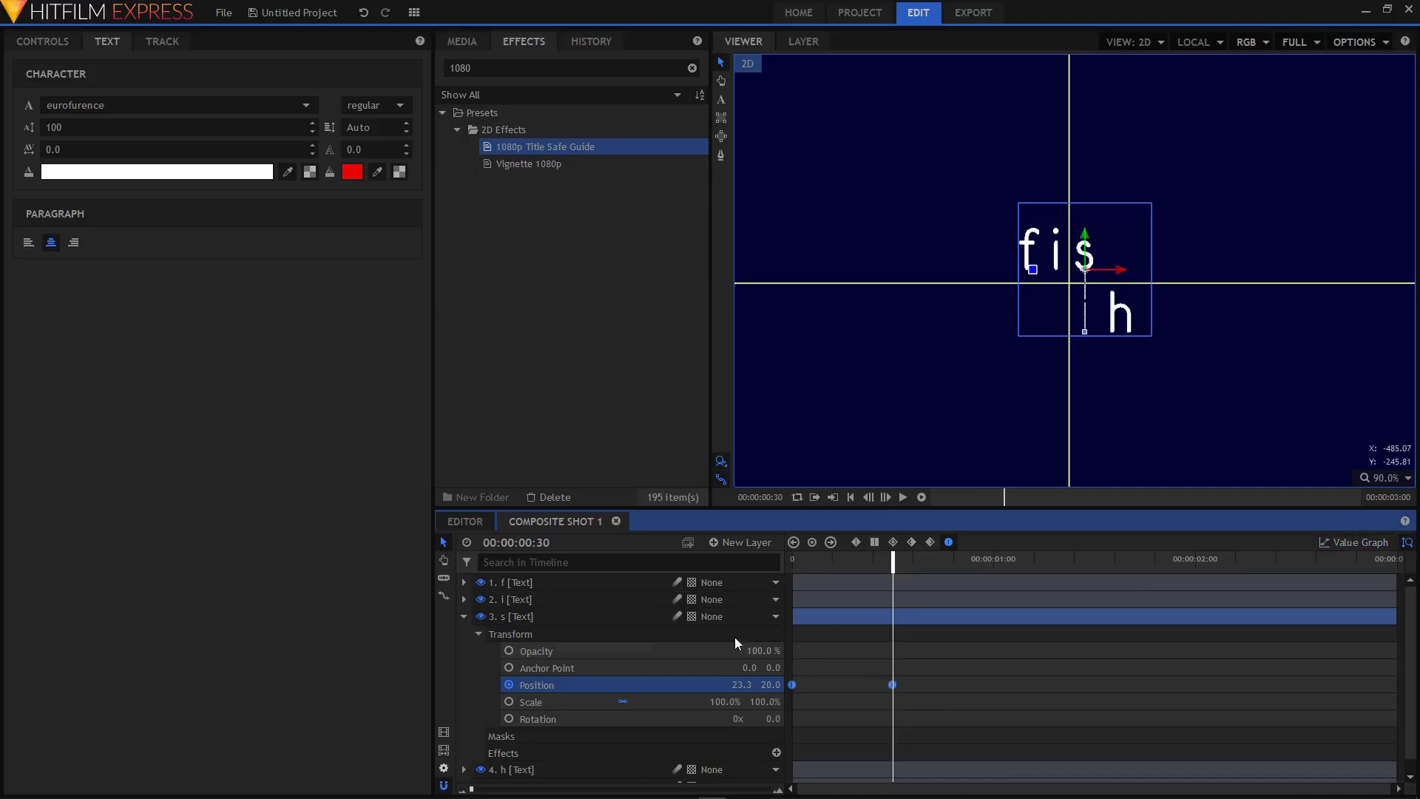
{"action": "left_click", "coordinate": [464, 616]}
- Keyframe the h layer's position at 00:00:00:00 and raise the letter at 00:00:00:30 to line up with f, i and s
{"action": "left_click", "coordinate": [464, 633]}
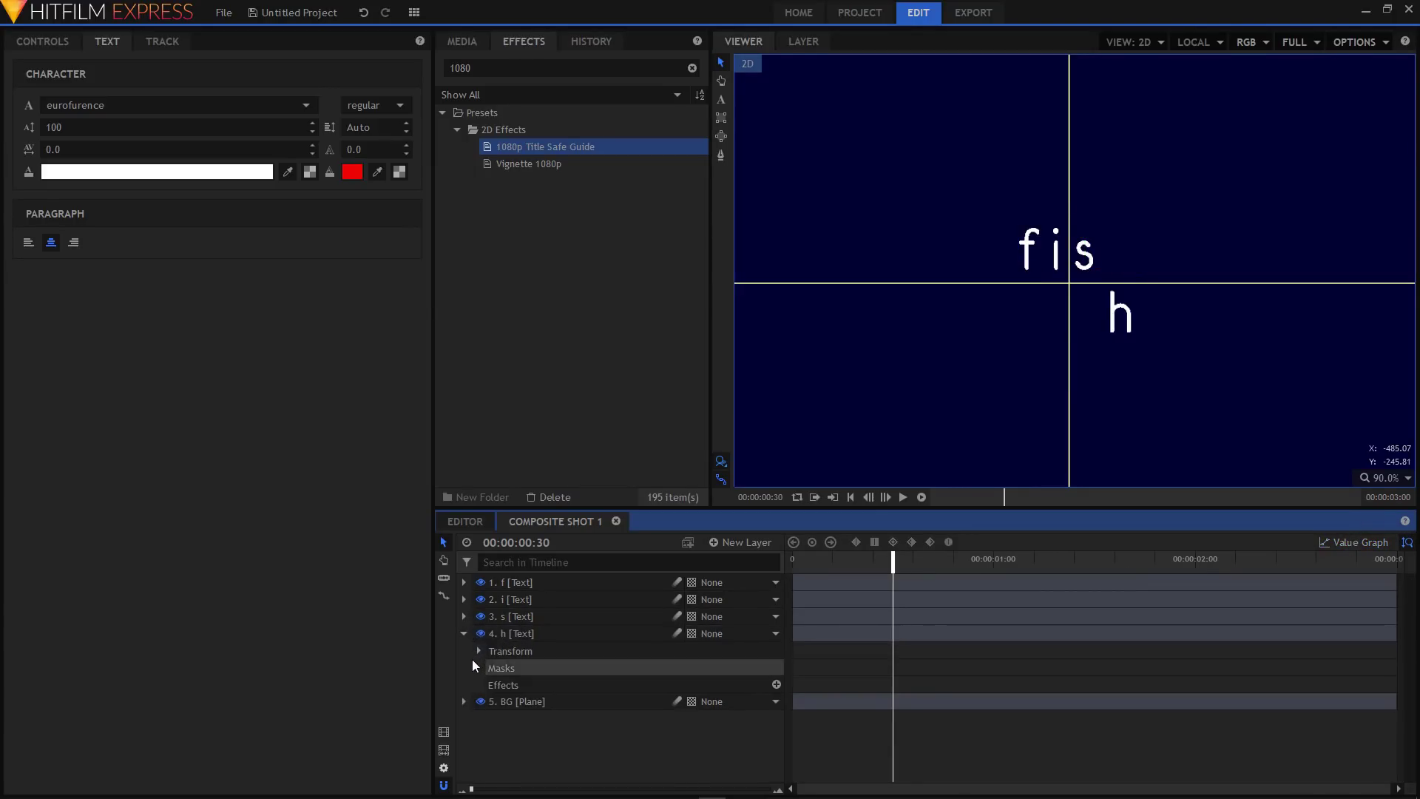
{"action": "left_click", "coordinate": [478, 651]}
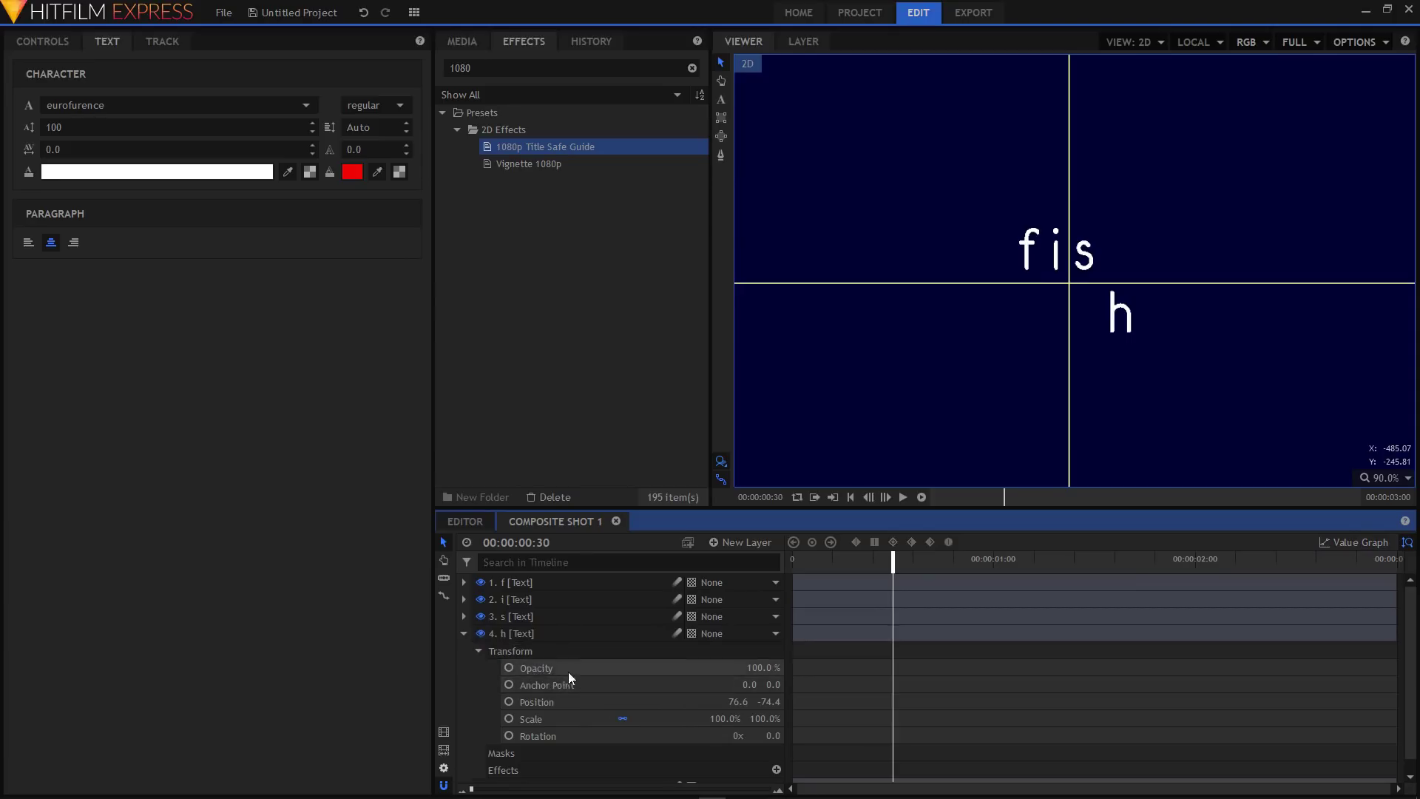
{"action": "key", "text": "Home"}
{"action": "left_click", "coordinate": [508, 702]}
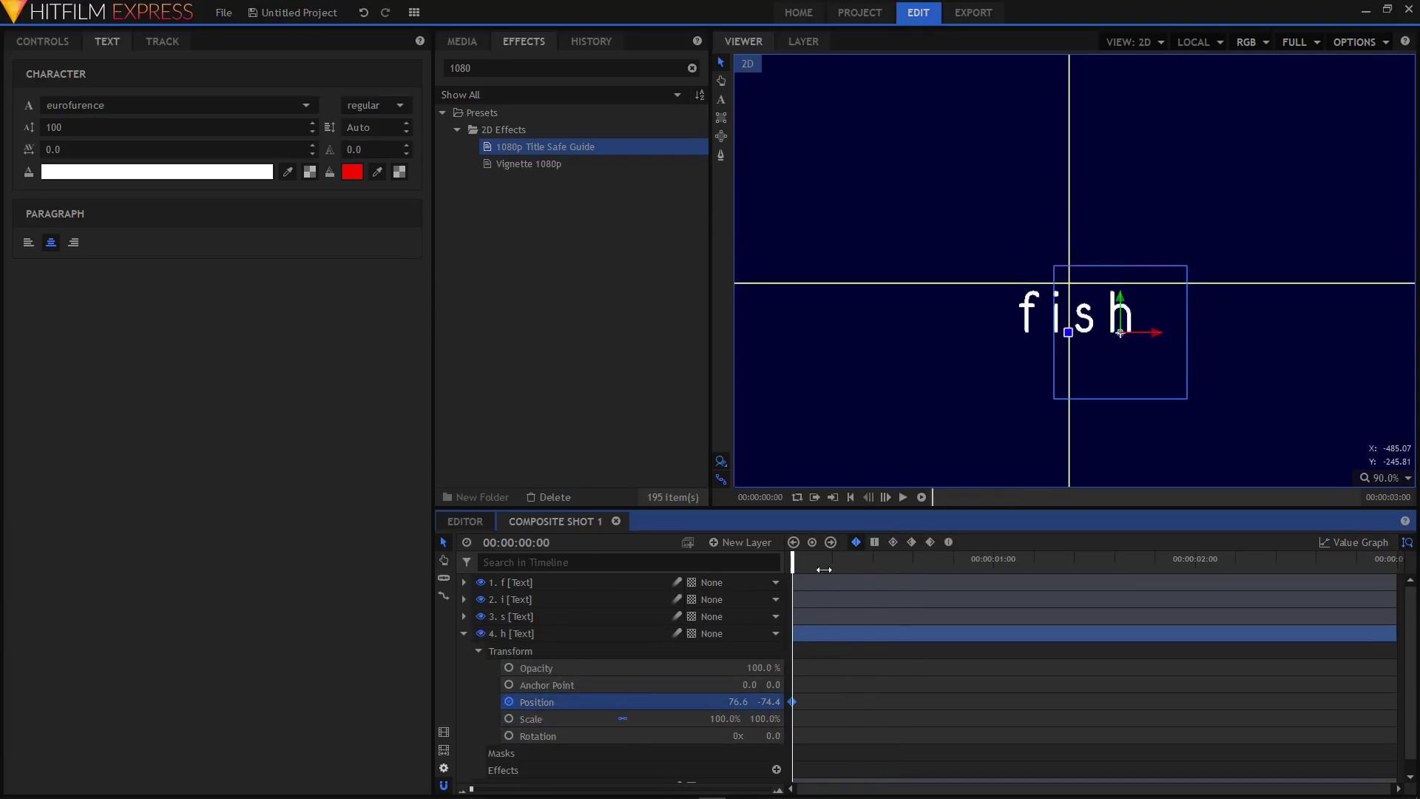
{"action": "left_click", "coordinate": [892, 559]}
{"action": "left_click_drag", "start_coordinate": [762, 702], "coordinate": [773, 702]}
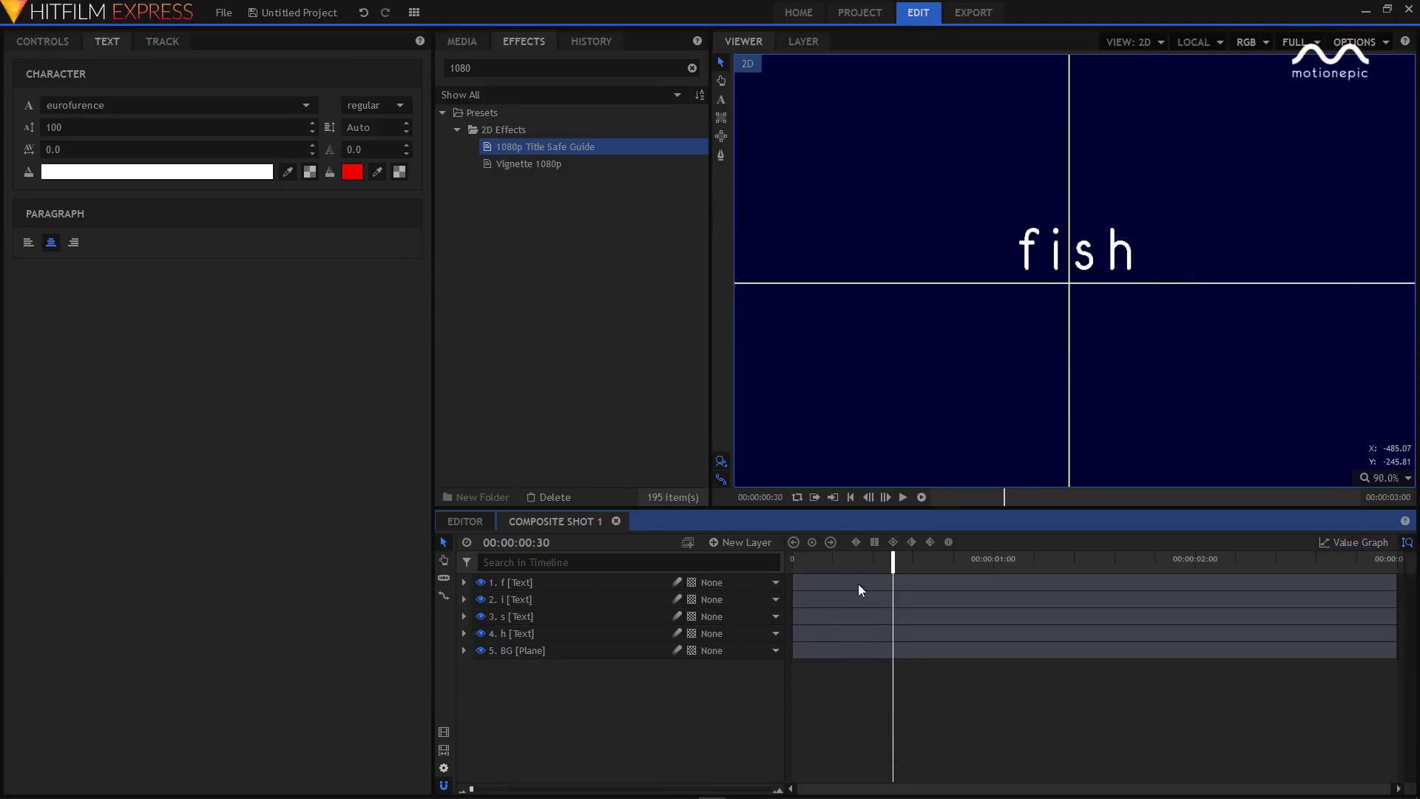
- Create a grey 1920 by 1080 plane layer named MASK in the composite shot
{"action": "left_click_drag", "start_coordinate": [859, 560], "coordinate": [792, 568]}
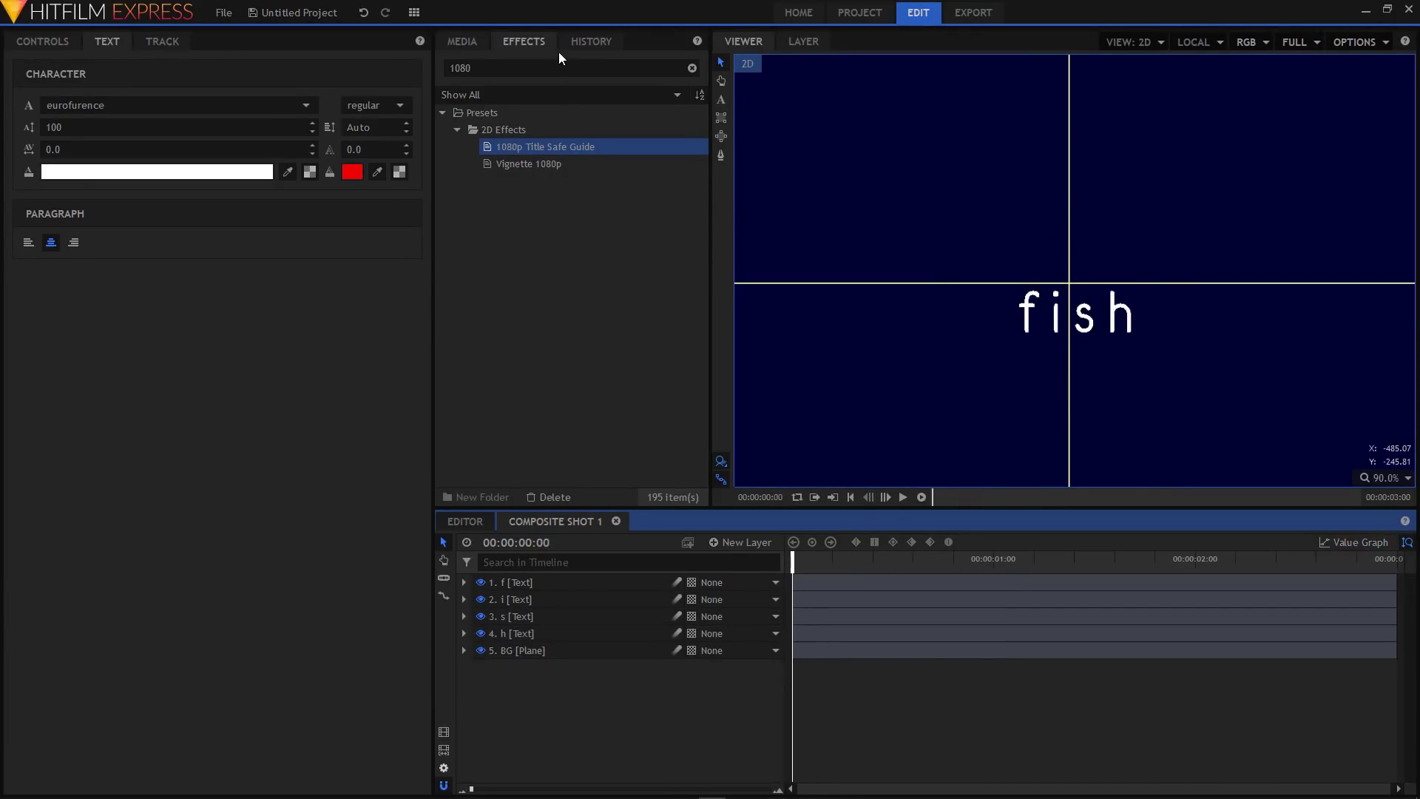
{"action": "left_click", "coordinate": [759, 547]}
{"action": "left_click", "coordinate": [756, 559]}
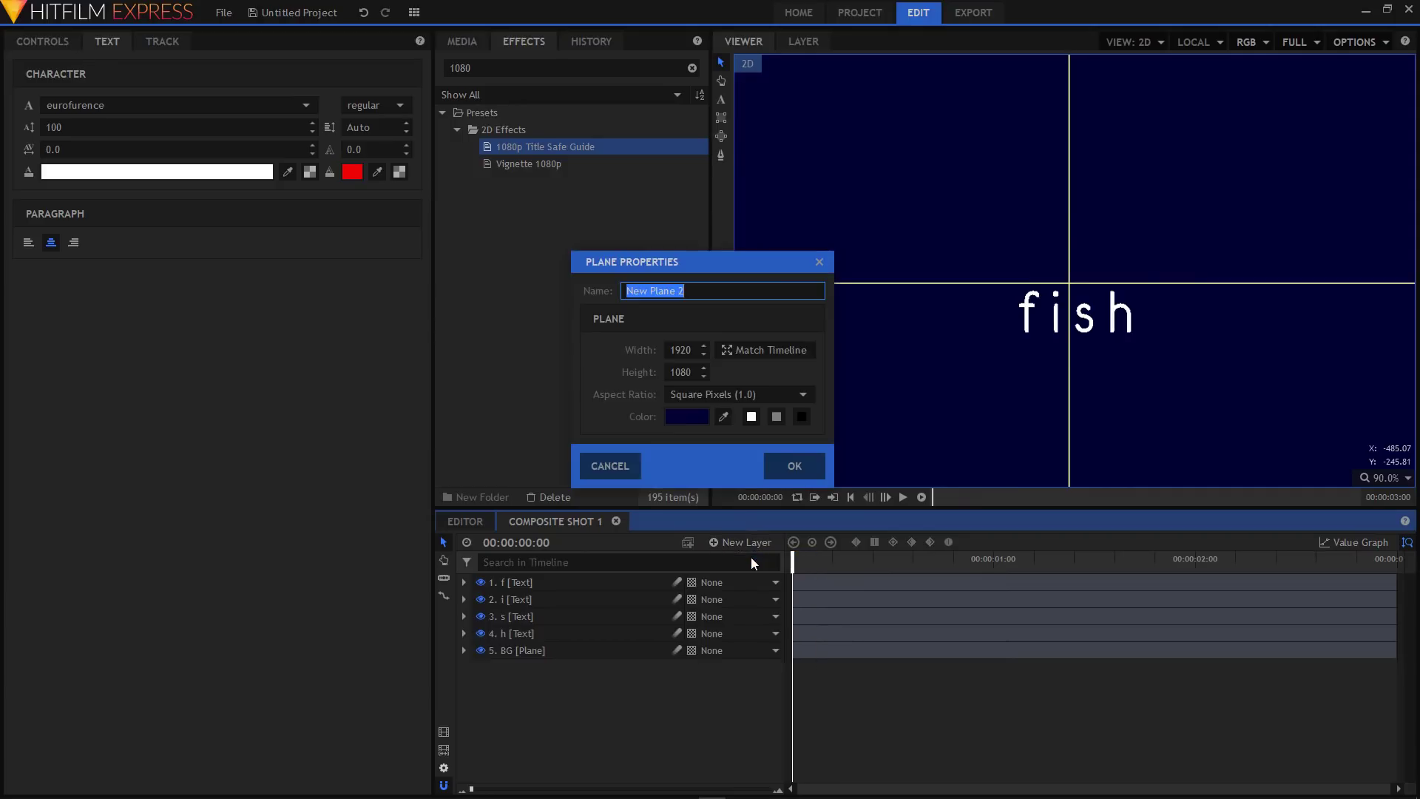
{"action": "type", "text": "MASK"}
{"action": "left_click", "coordinate": [775, 418]}
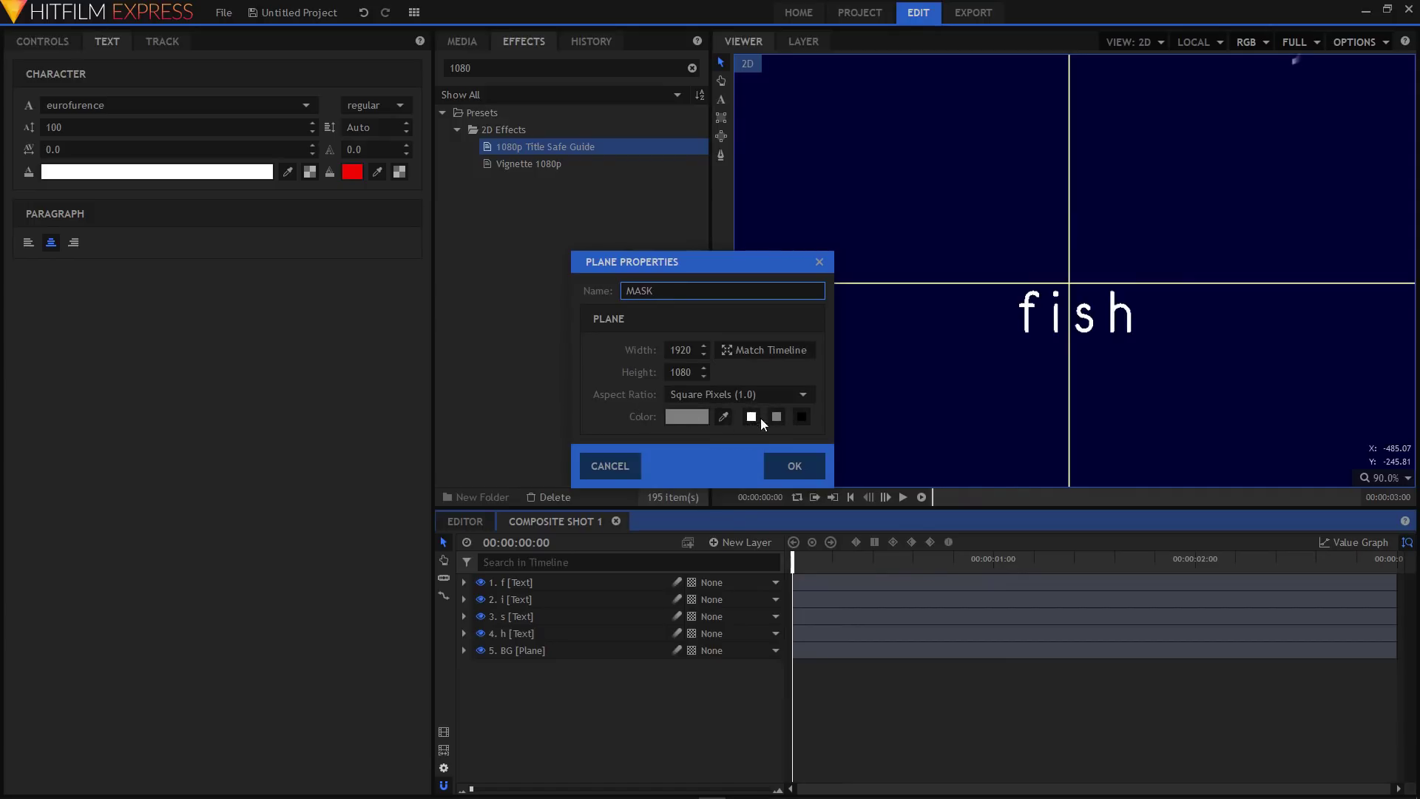
{"action": "left_click", "coordinate": [787, 463]}
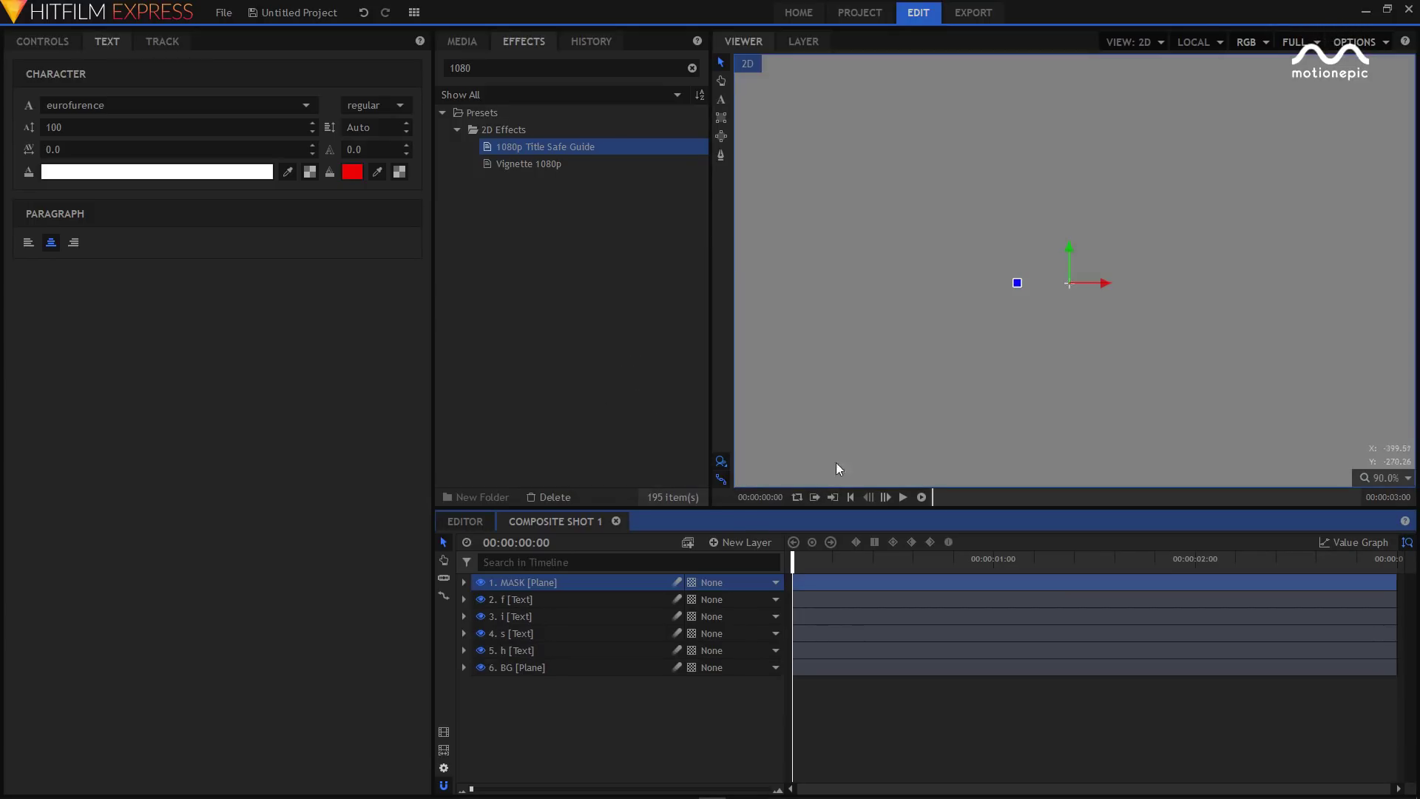
- Move the MASK plane straight down until its upper edge meets the horizontal guide line
{"action": "scroll", "coordinate": [1067, 229], "scroll_direction": "down", "scroll_amount": 3}
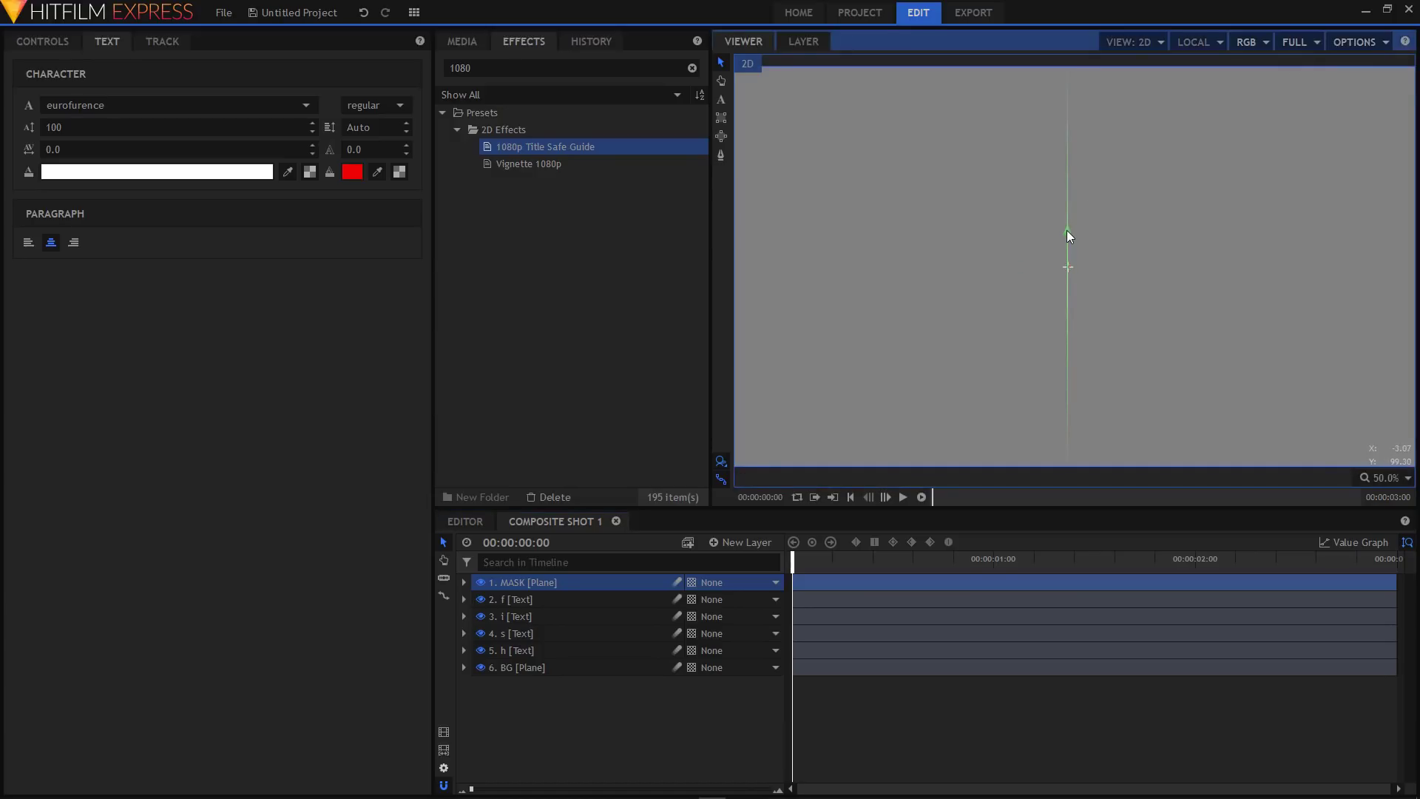
{"action": "left_click_drag", "start_coordinate": [1067, 304], "coordinate": [1059, 428]}
{"action": "scroll", "coordinate": [1060, 428], "scroll_direction": "up", "scroll_amount": 4}
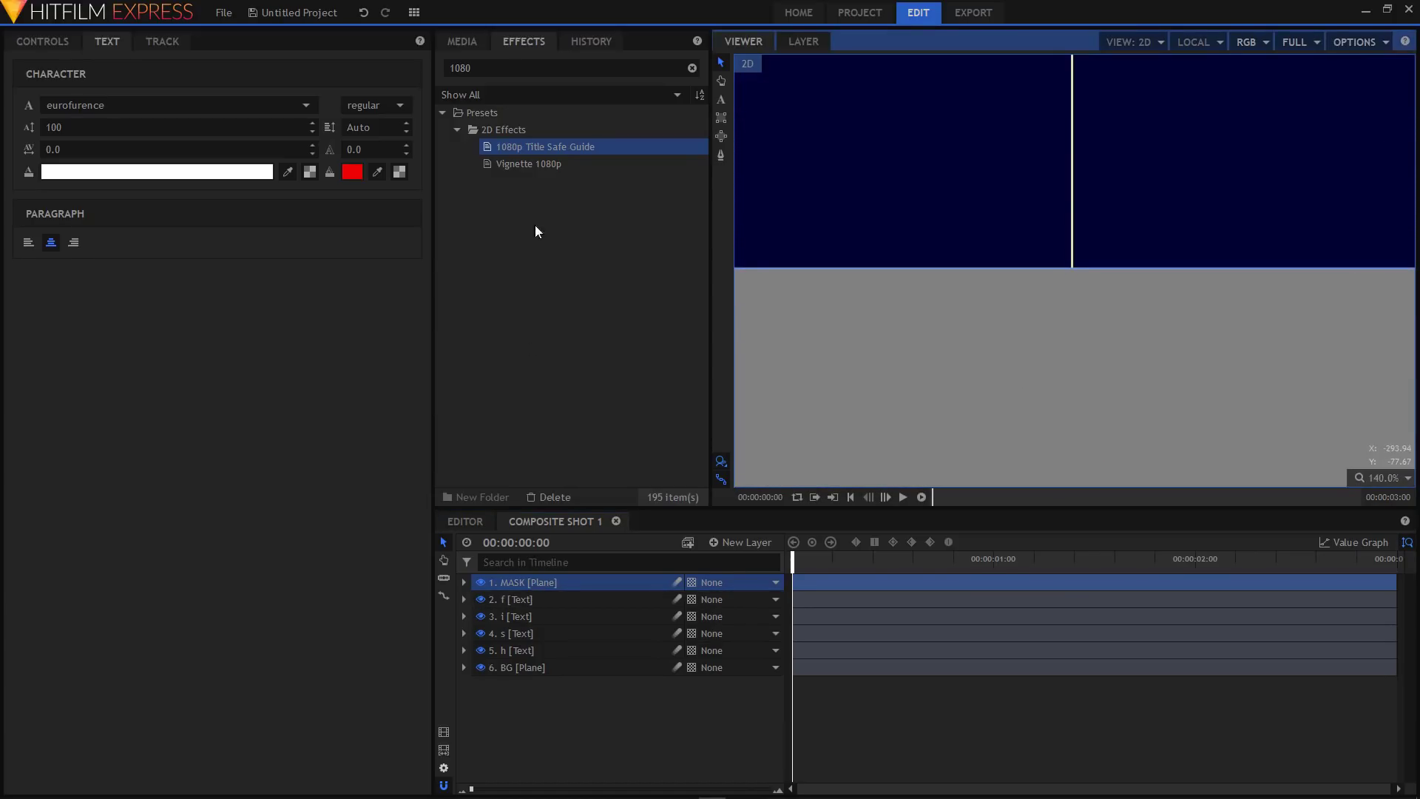
- Find the Set Matte effect and apply it to the f text layer
{"action": "double_click", "coordinate": [510, 65]}
{"action": "type", "text": "set"}
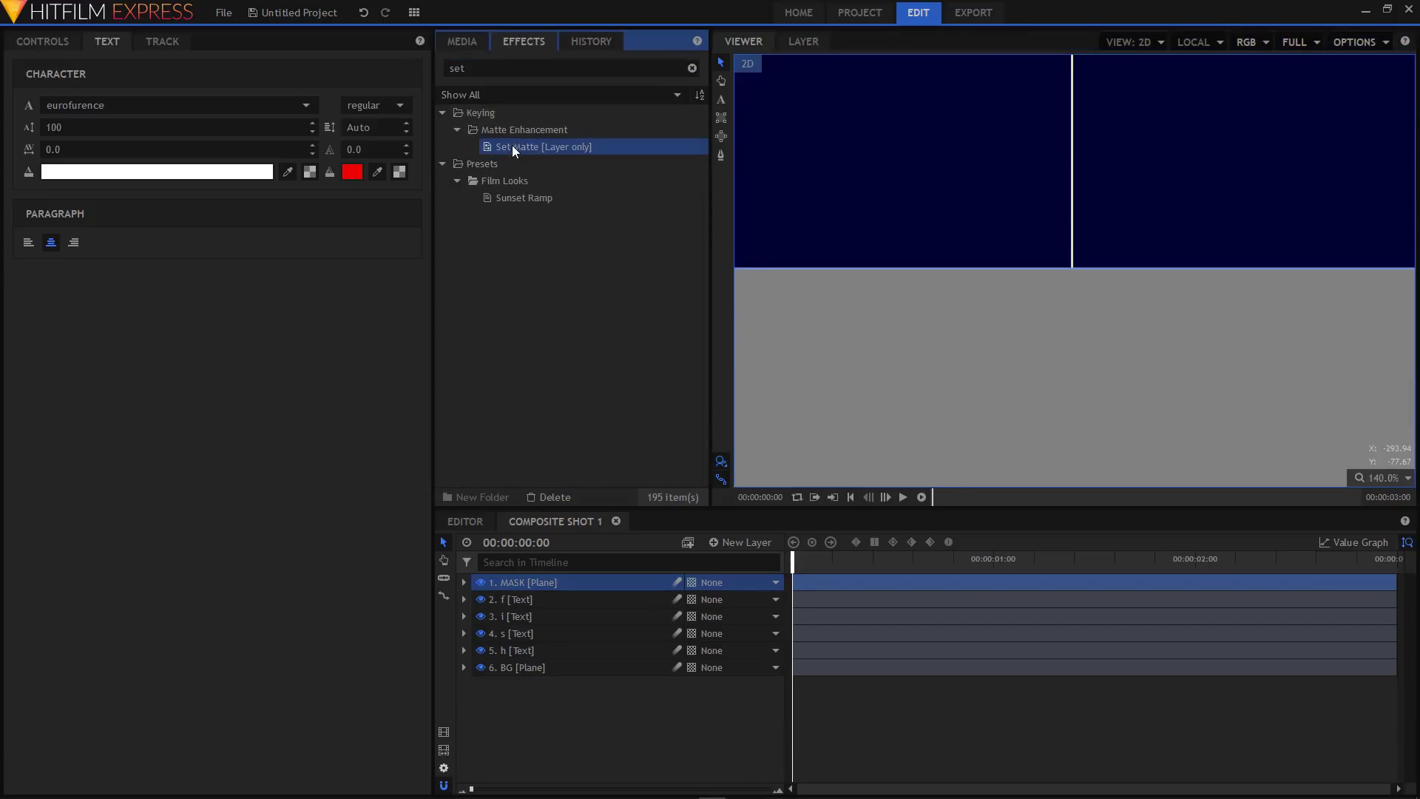
{"action": "left_click_drag", "start_coordinate": [515, 148], "coordinate": [528, 605]}
- Set the f layer's Set Matte source layer to MASK and its blend to Subtract
{"action": "left_click", "coordinate": [37, 43]}
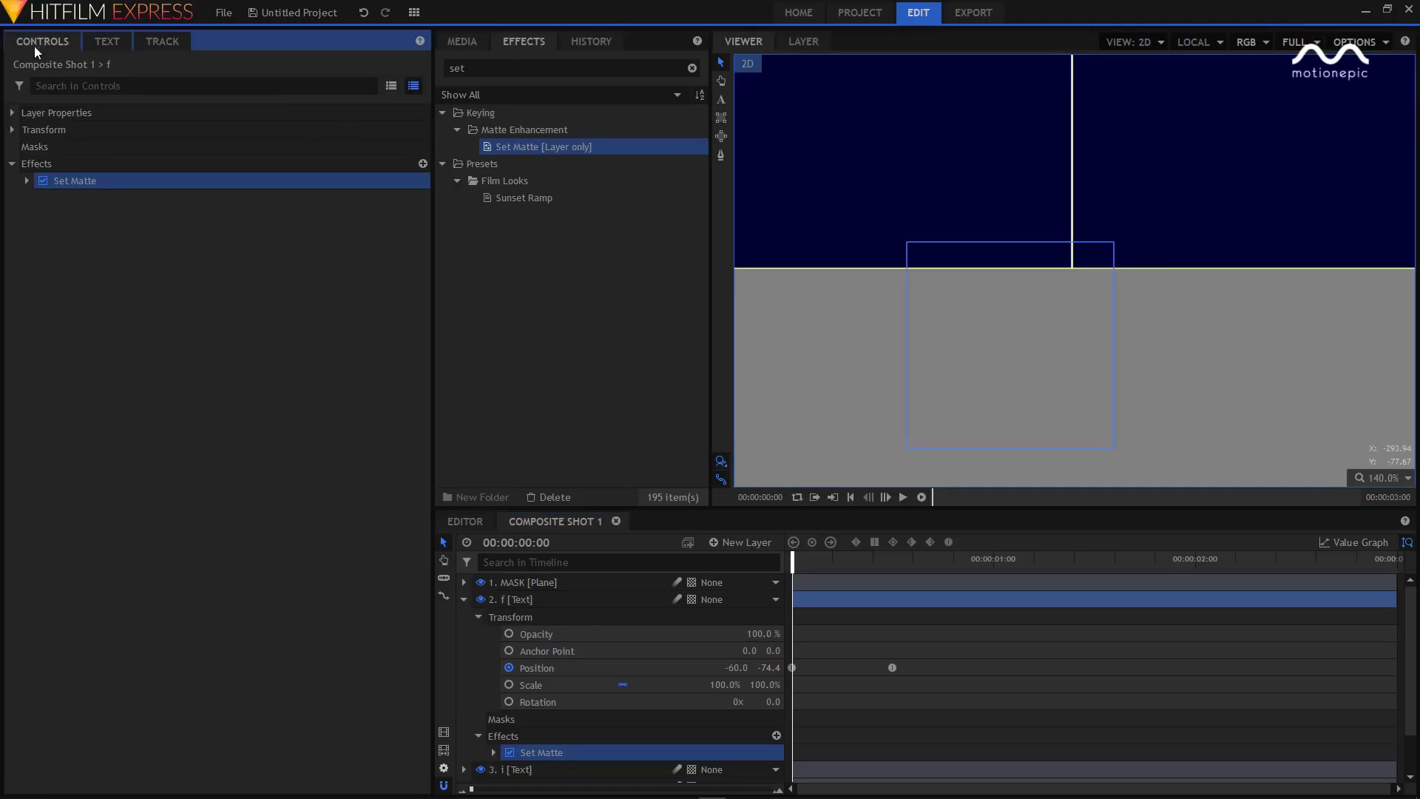
{"action": "left_click", "coordinate": [26, 178]}
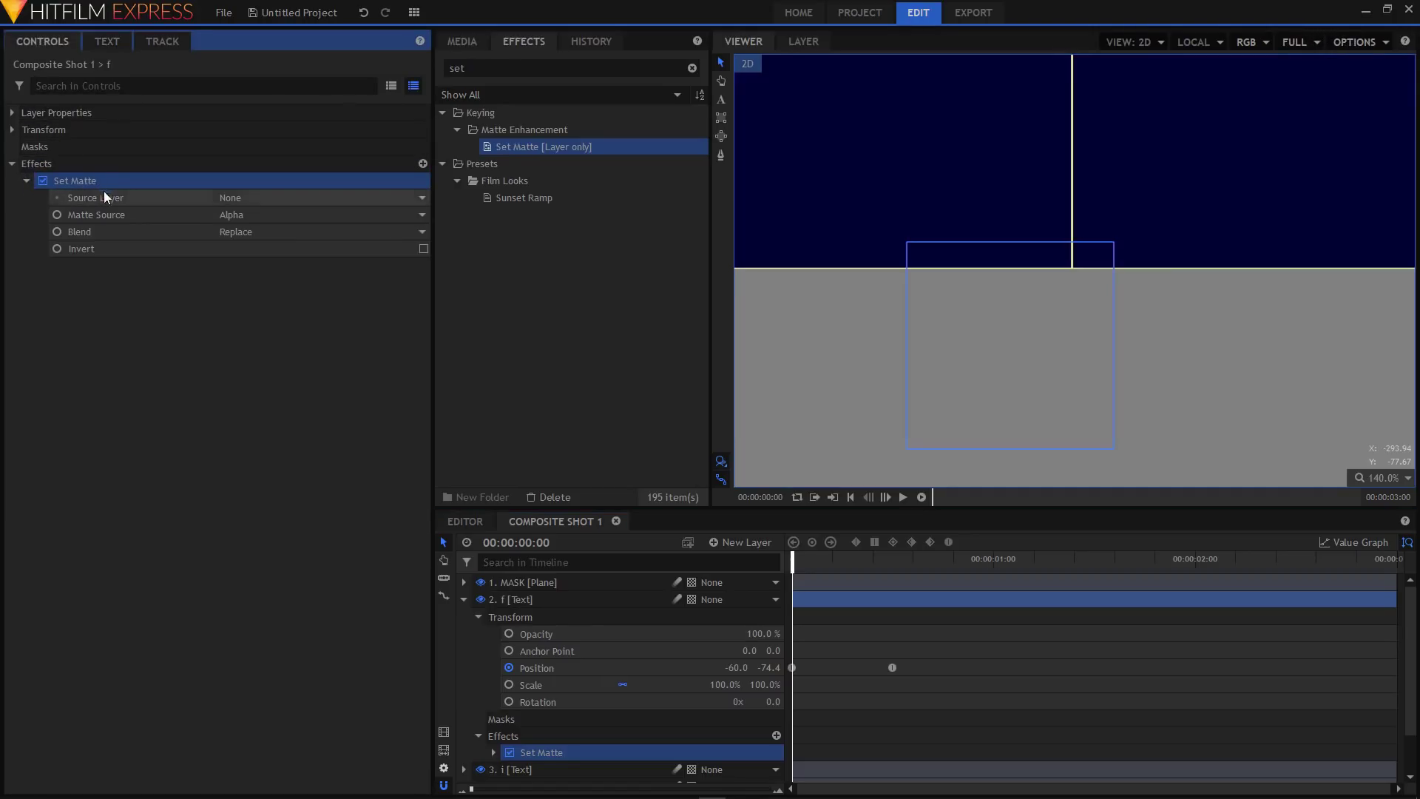
{"action": "left_click", "coordinate": [260, 196]}
{"action": "left_click", "coordinate": [250, 228]}
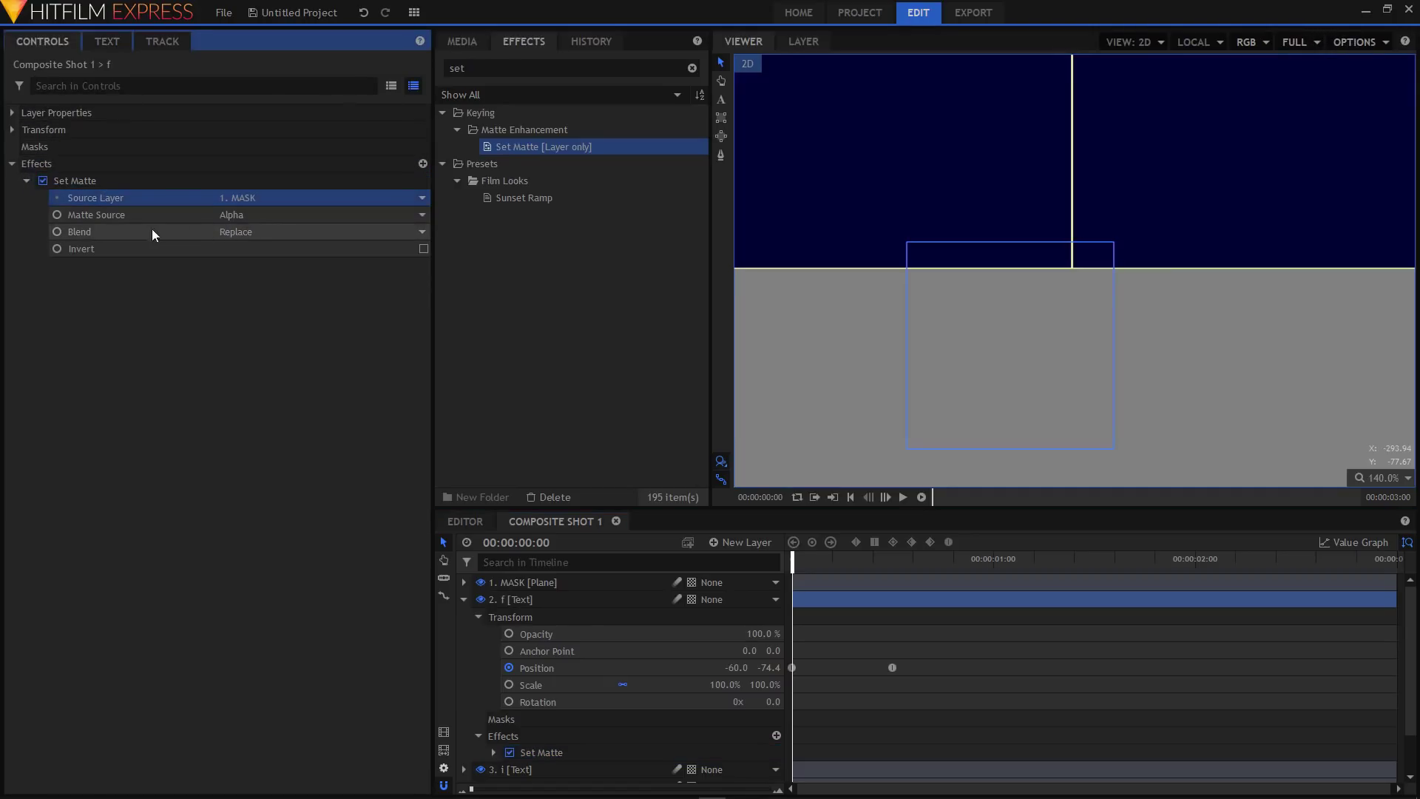
{"action": "left_click", "coordinate": [261, 237]}
{"action": "left_click", "coordinate": [252, 261]}
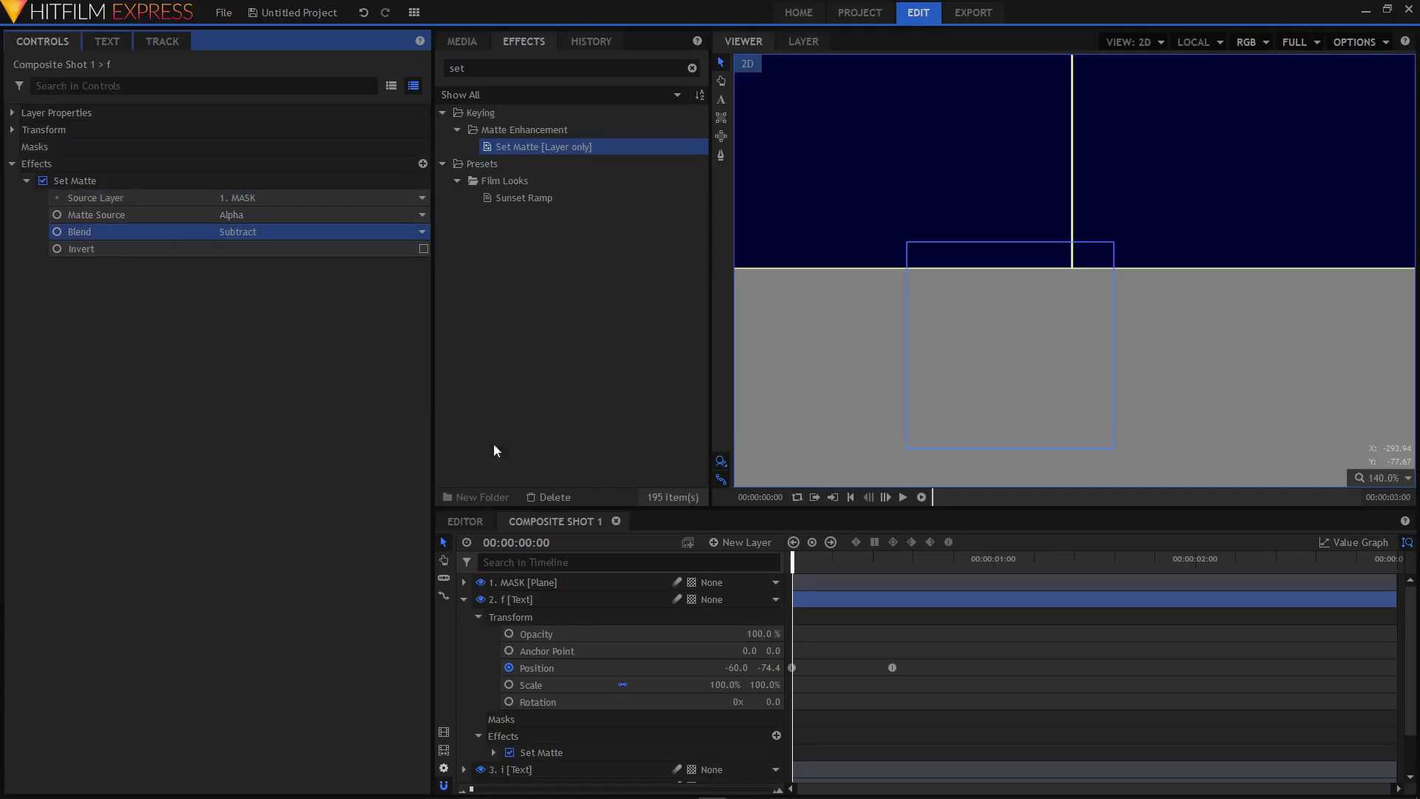
- Collapse the f layer, hide the MASK plane and check the matted f at the start frame
{"action": "left_click", "coordinate": [463, 599]}
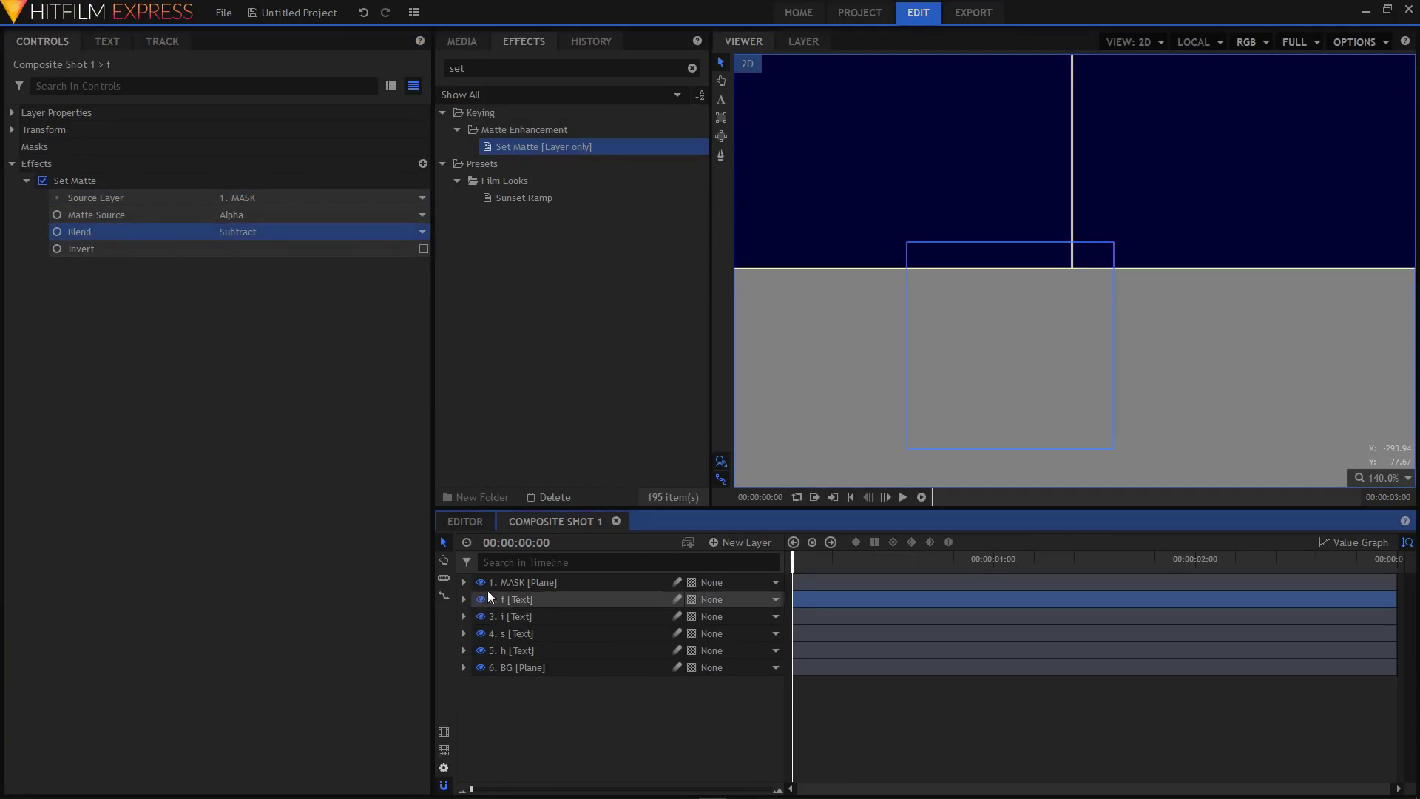
{"action": "left_click", "coordinate": [481, 583]}
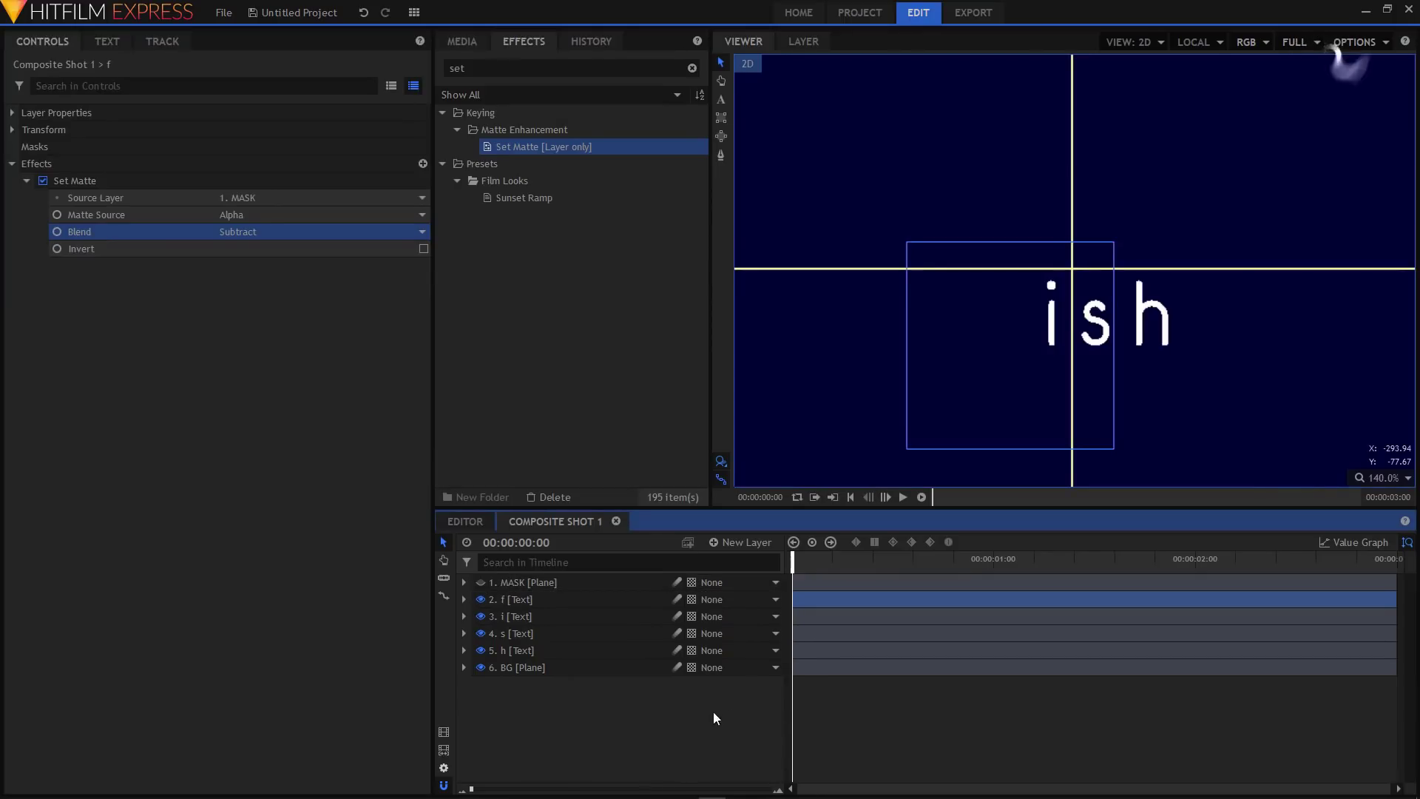
{"action": "left_click", "coordinate": [536, 599]}
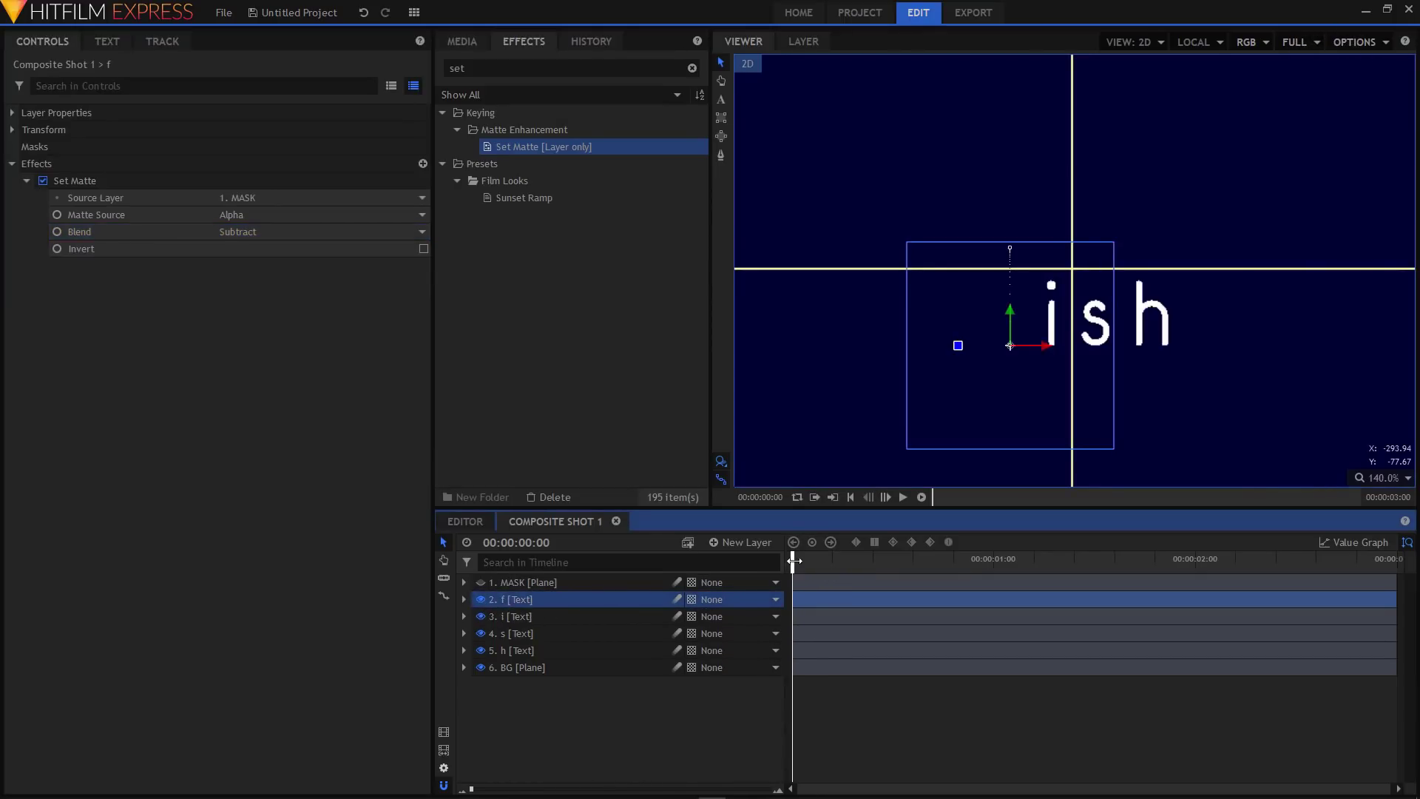
{"action": "mouse_move", "coordinate": [792, 561]}
{"action": "left_mouse_down"}
{"action": "mouse_move", "coordinate": [894, 560]}
{"action": "mouse_move", "coordinate": [765, 563]}
{"action": "left_mouse_up"}
{"action": "left_click", "coordinate": [486, 583]}
{"action": "left_click", "coordinate": [486, 583]}
- Copy the configured Set Matte effect from the f layer and collapse its settings
{"action": "left_click", "coordinate": [83, 182]}
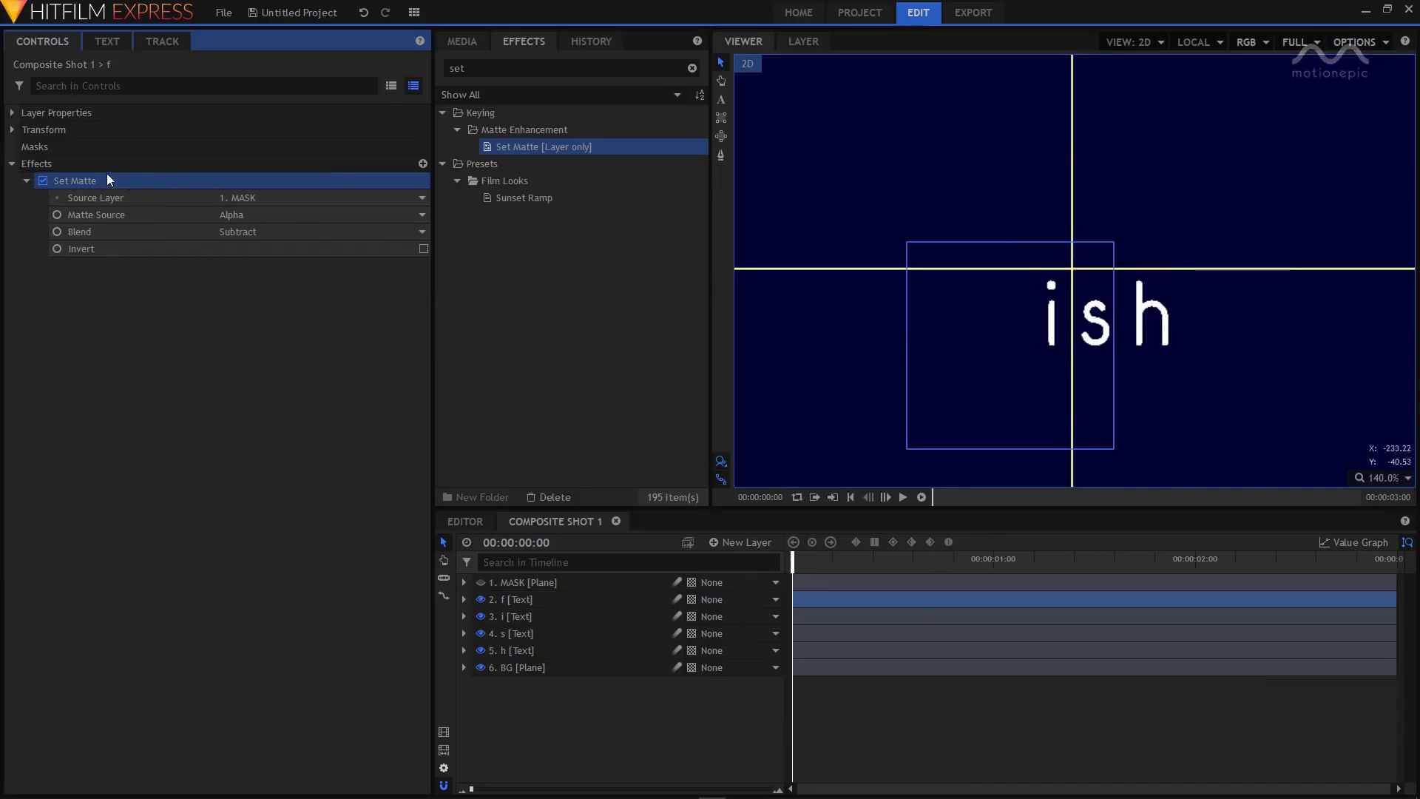
{"action": "right_click", "coordinate": [96, 187]}
{"action": "left_click", "coordinate": [27, 182]}
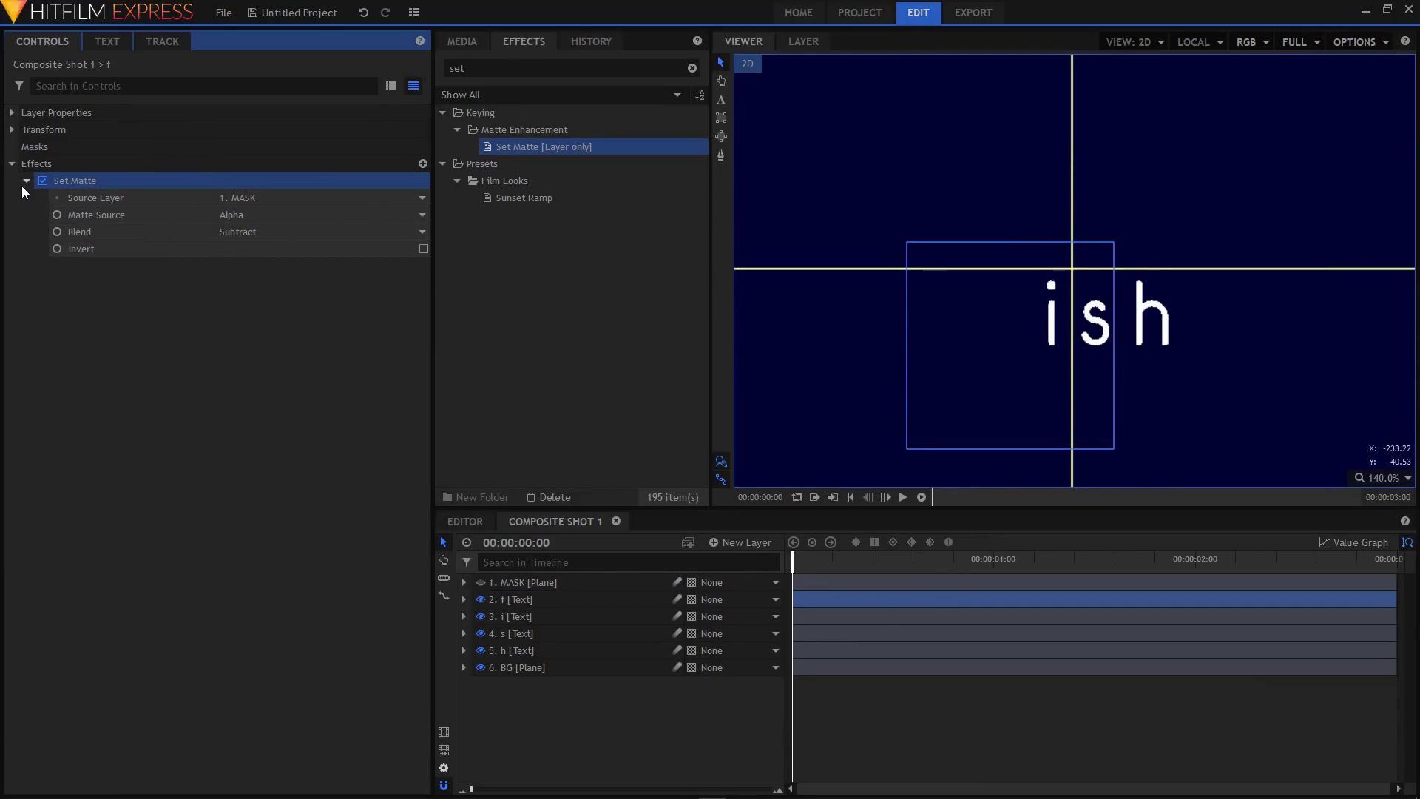
{"action": "left_click", "coordinate": [27, 180]}
- Paste the Set Matte effect onto the i, s and h layers together and collapse their properties
{"action": "left_click", "coordinate": [519, 618]}
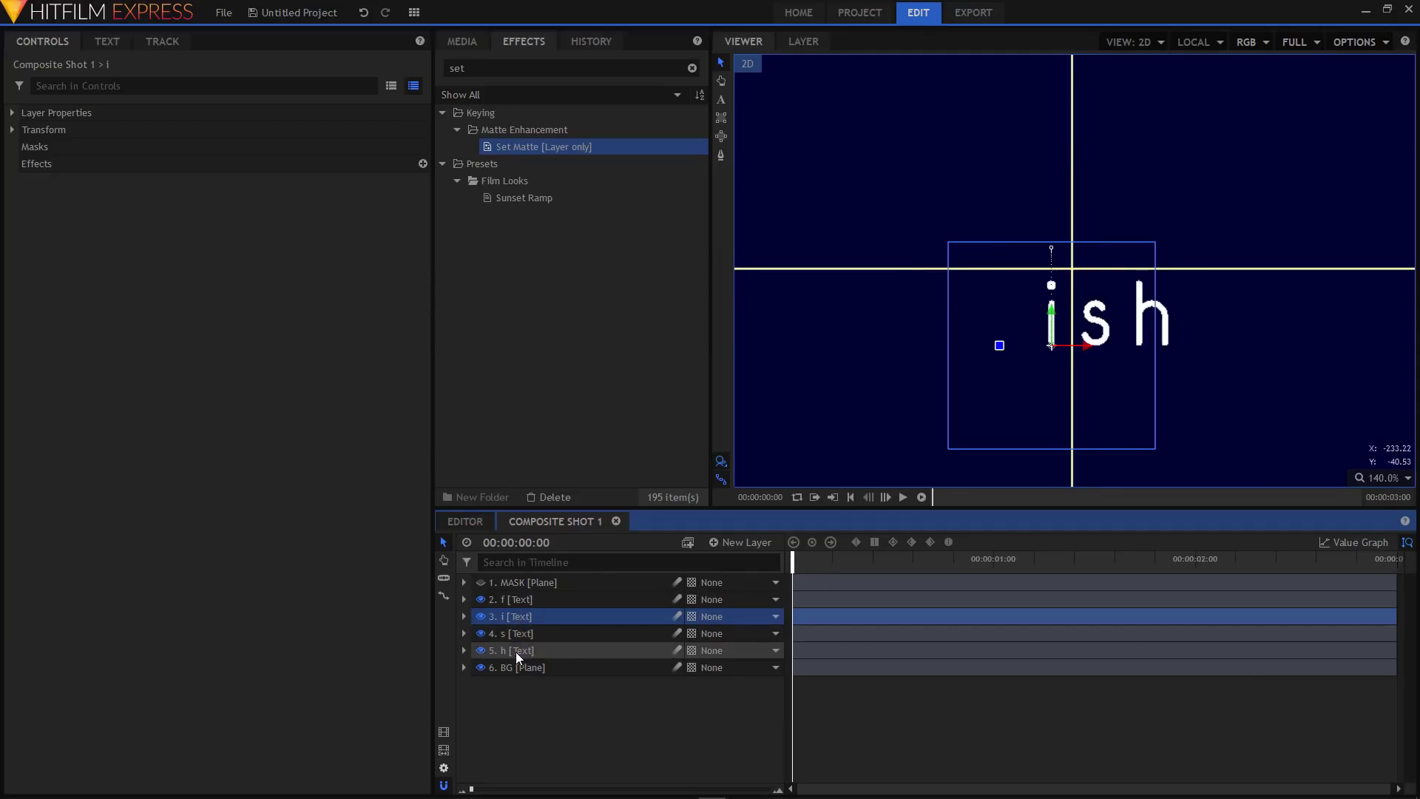
{"action": "left_click", "coordinate": [517, 651], "text": "shift"}
{"action": "right_click", "coordinate": [516, 637]}
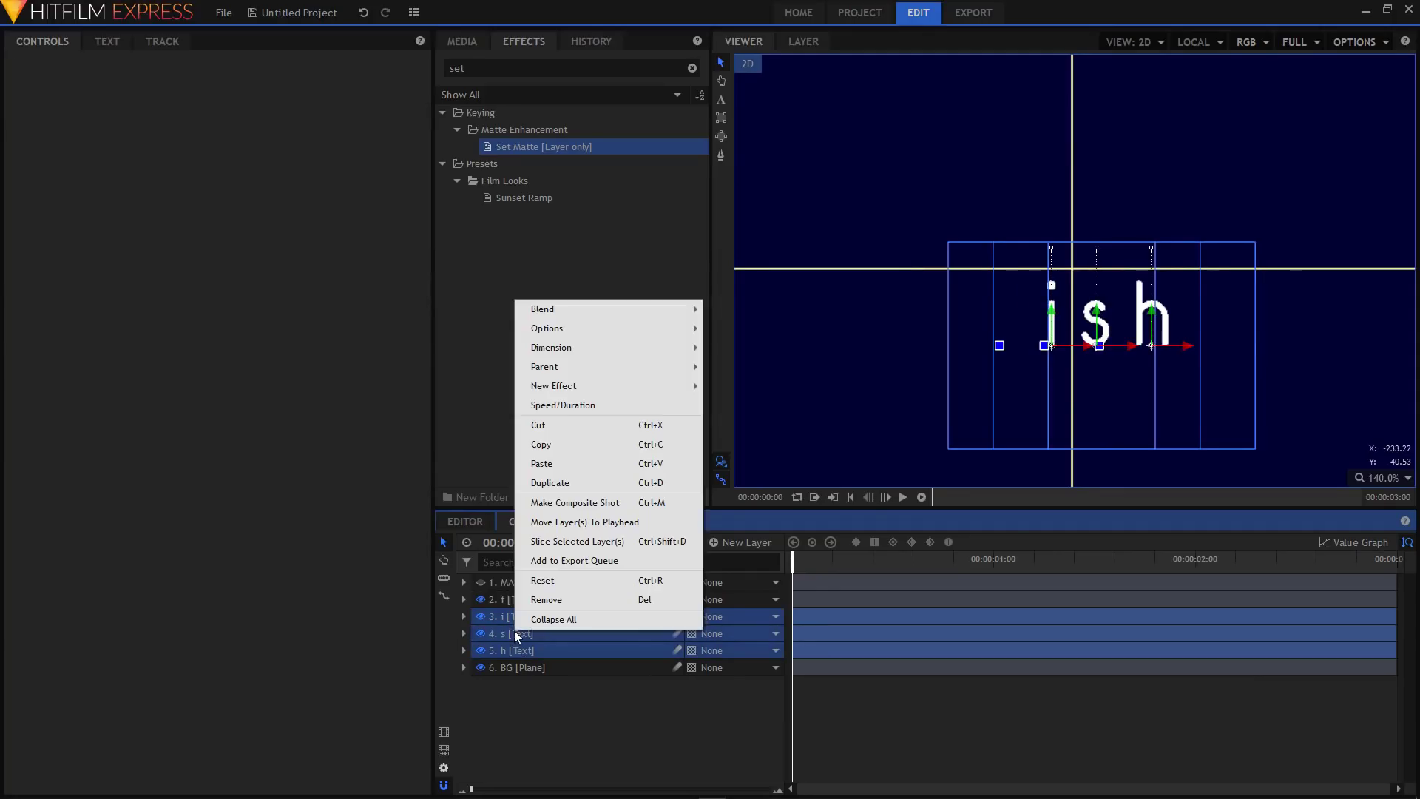
{"action": "left_click", "coordinate": [542, 444]}
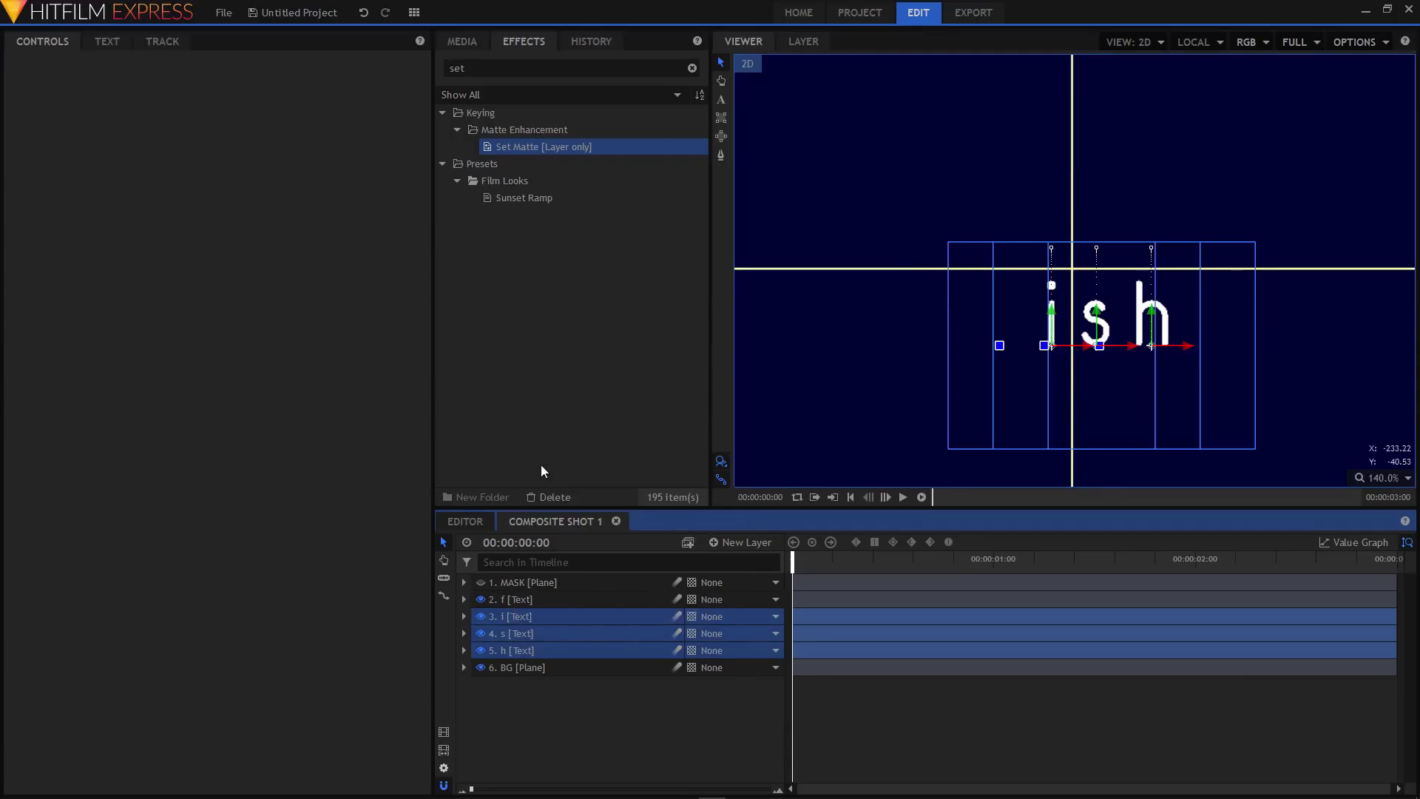
{"action": "left_click", "coordinate": [464, 617]}
{"action": "left_click", "coordinate": [478, 634]}
{"action": "left_click", "coordinate": [464, 616]}
{"action": "left_click", "coordinate": [464, 634]}
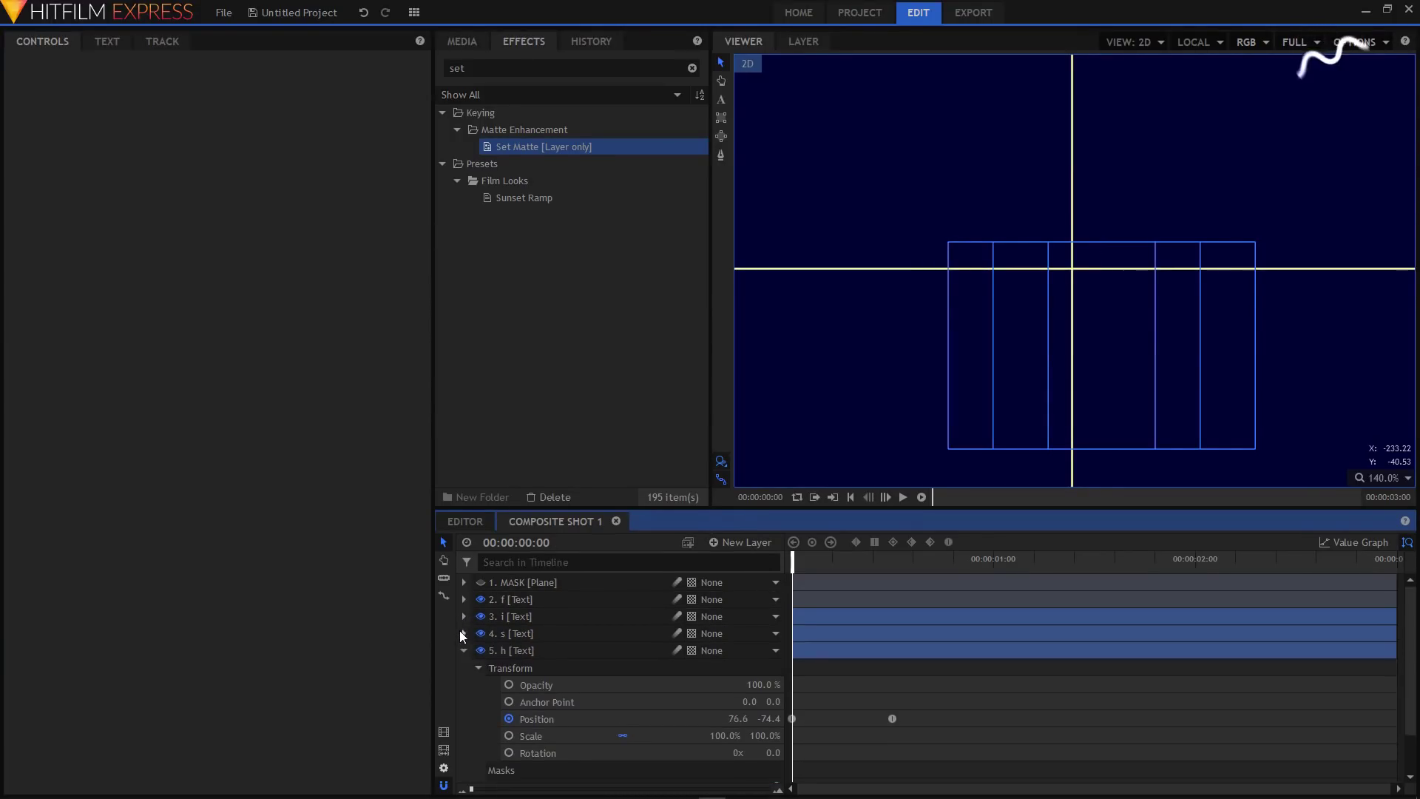
{"action": "left_click", "coordinate": [464, 650]}
- Scrub from the start to 00:00:00:10 and back to check the letters' masked reveal
{"action": "left_click", "coordinate": [707, 721]}
{"action": "mouse_move", "coordinate": [799, 560]}
{"action": "left_mouse_down"}
{"action": "mouse_move", "coordinate": [967, 561]}
{"action": "mouse_move", "coordinate": [790, 561]}
{"action": "mouse_move", "coordinate": [850, 564]}
{"action": "mouse_move", "coordinate": [816, 562]}
{"action": "mouse_move", "coordinate": [849, 565]}
{"action": "mouse_move", "coordinate": [827, 563]}
{"action": "left_mouse_up"}
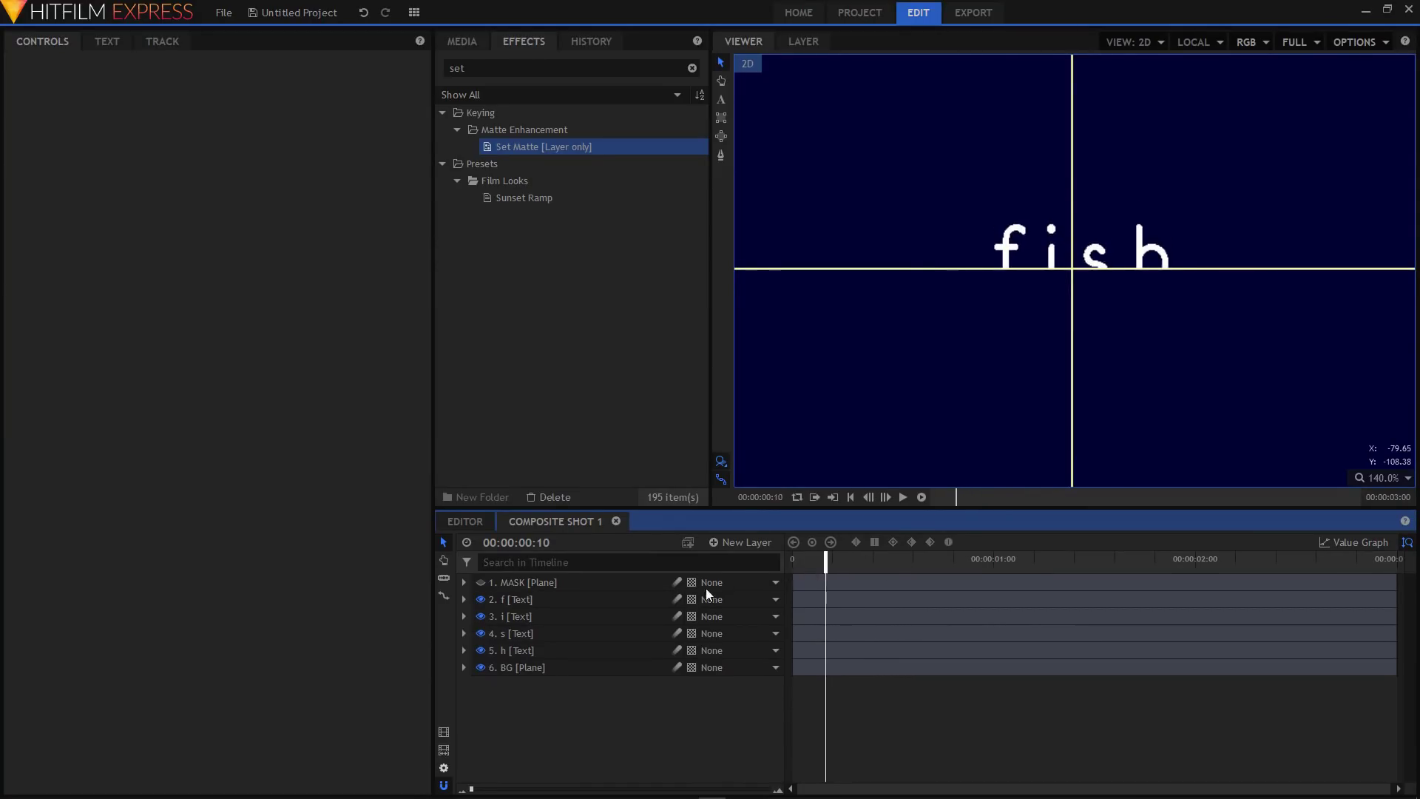
{"action": "left_click", "coordinate": [795, 560]}
- Stagger the letters by shifting the i layer 5 frames later and the s layer 10 frames later
{"action": "left_click", "coordinate": [526, 614]}
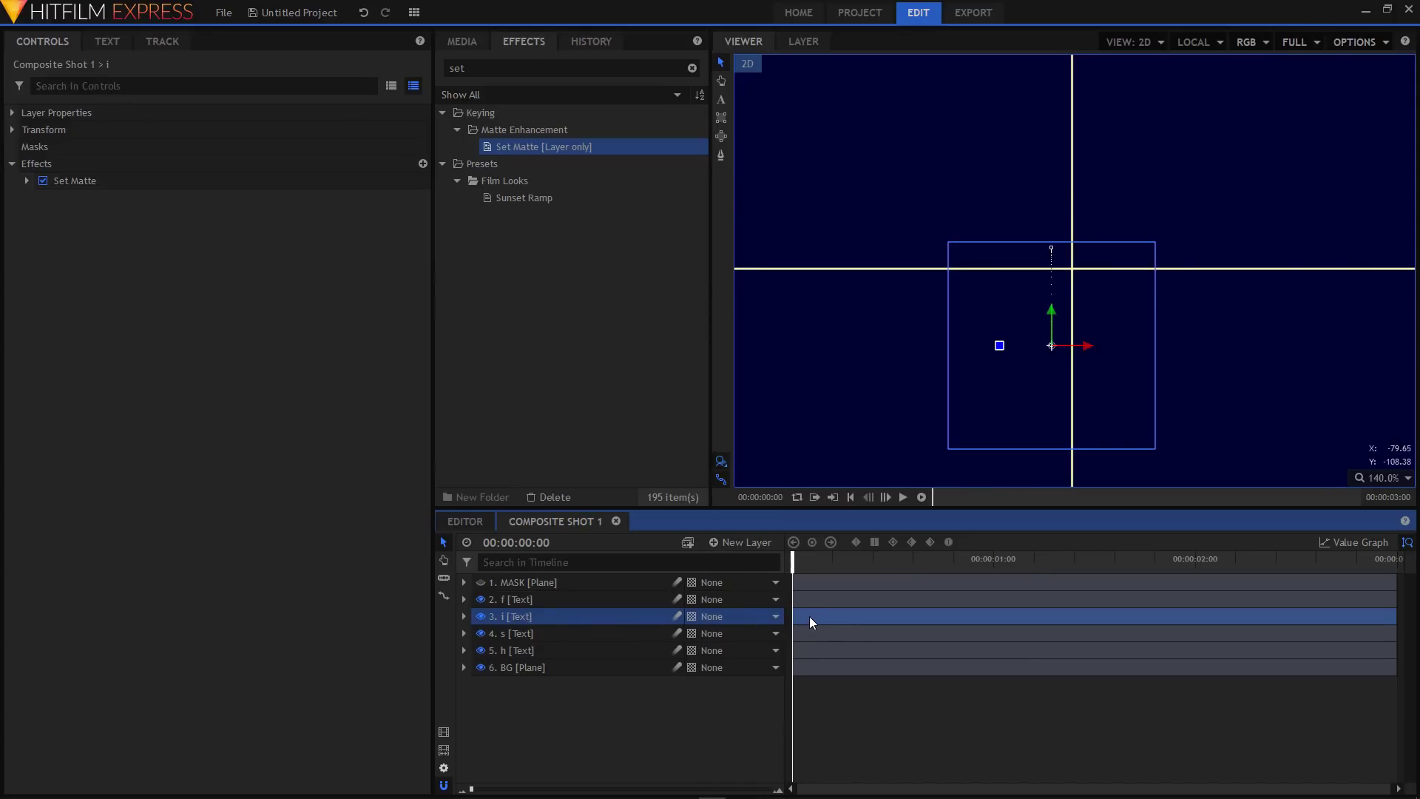
{"action": "left_click_drag", "start_coordinate": [809, 615], "coordinate": [826, 621]}
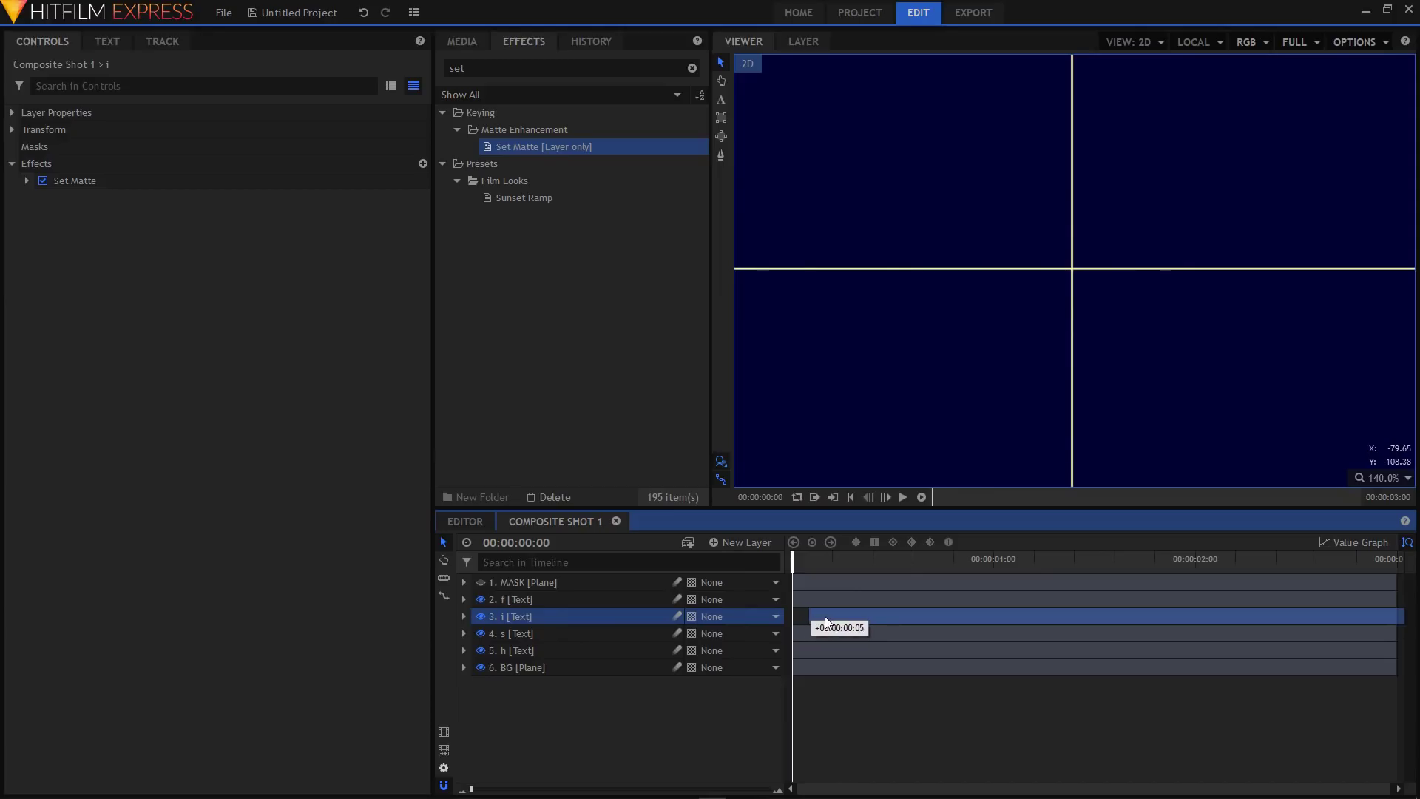
{"action": "left_click", "coordinate": [606, 634]}
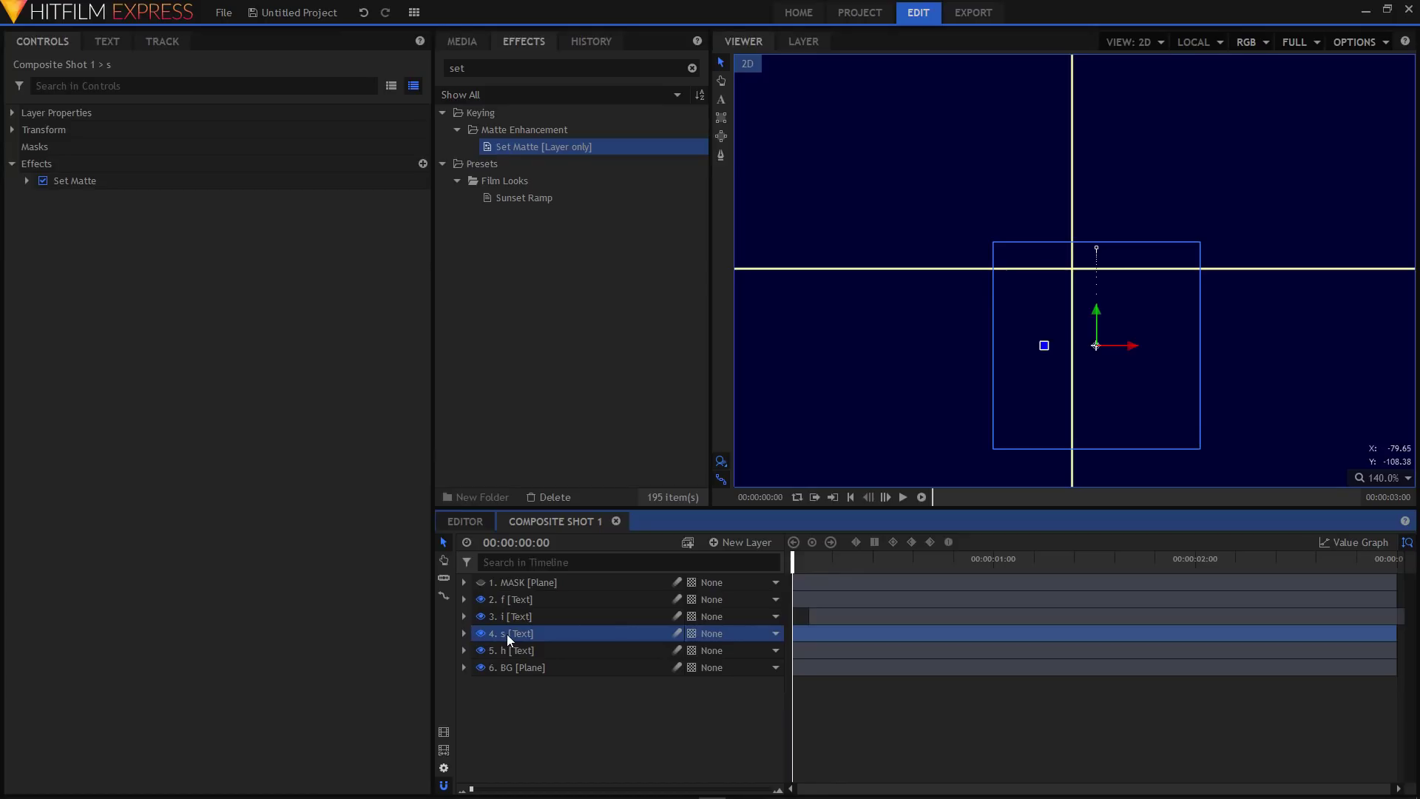
{"action": "left_click_drag", "start_coordinate": [808, 636], "coordinate": [820, 635]}
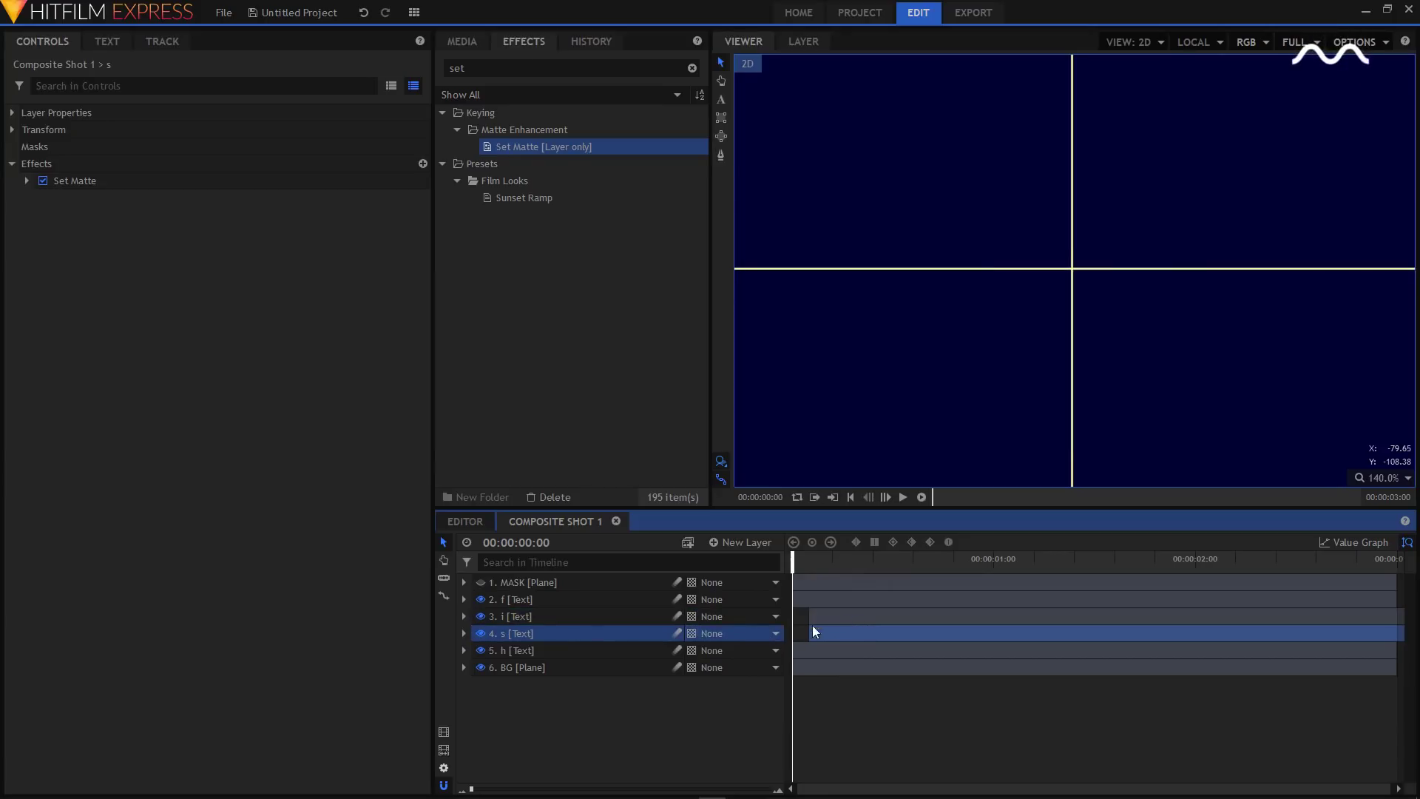
{"action": "left_click_drag", "start_coordinate": [818, 635], "coordinate": [834, 638]}
- Shift the h layer 15 frames later and play back the staggered letter reveal
{"action": "left_click", "coordinate": [549, 654]}
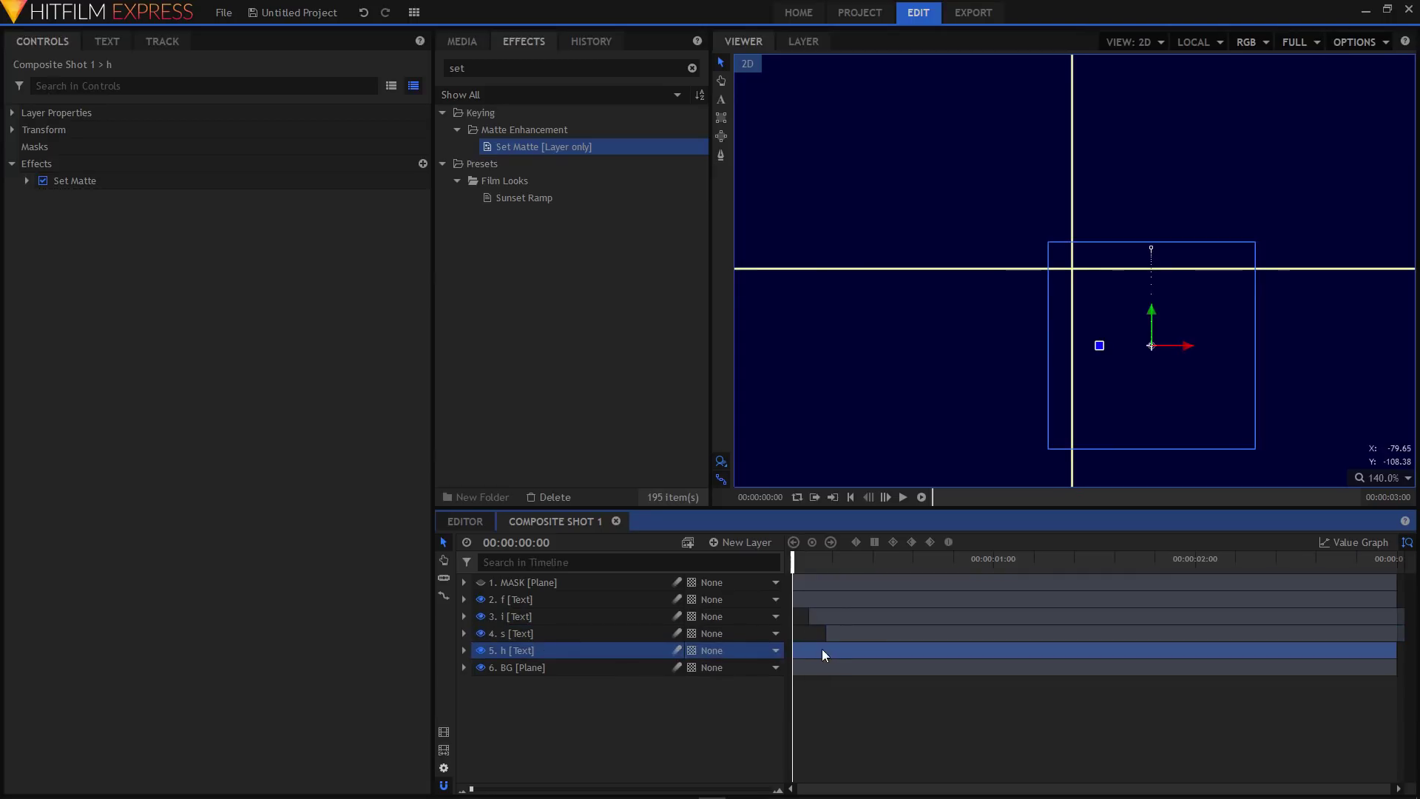
{"action": "left_click_drag", "start_coordinate": [802, 648], "coordinate": [833, 656]}
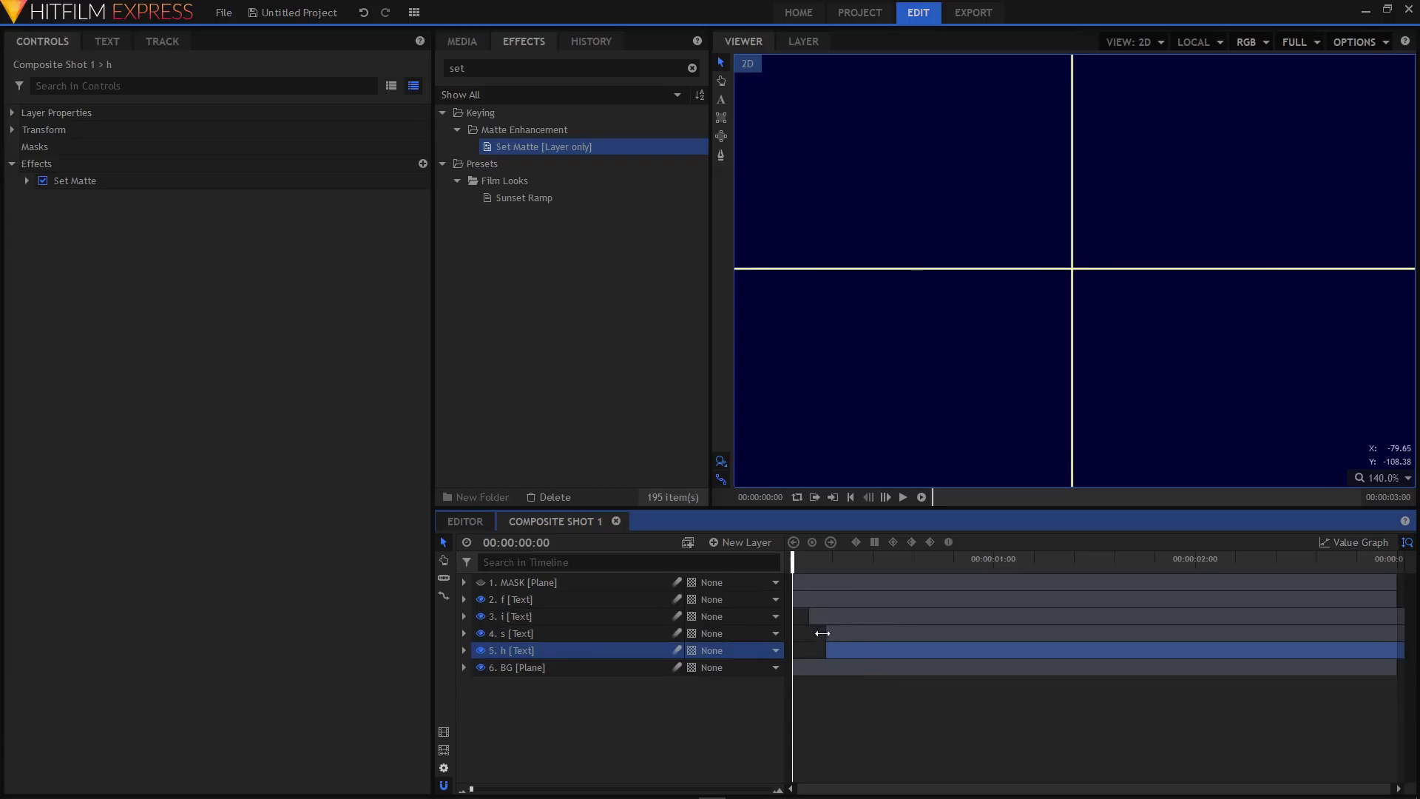
{"action": "left_click_drag", "start_coordinate": [845, 658], "coordinate": [856, 659]}
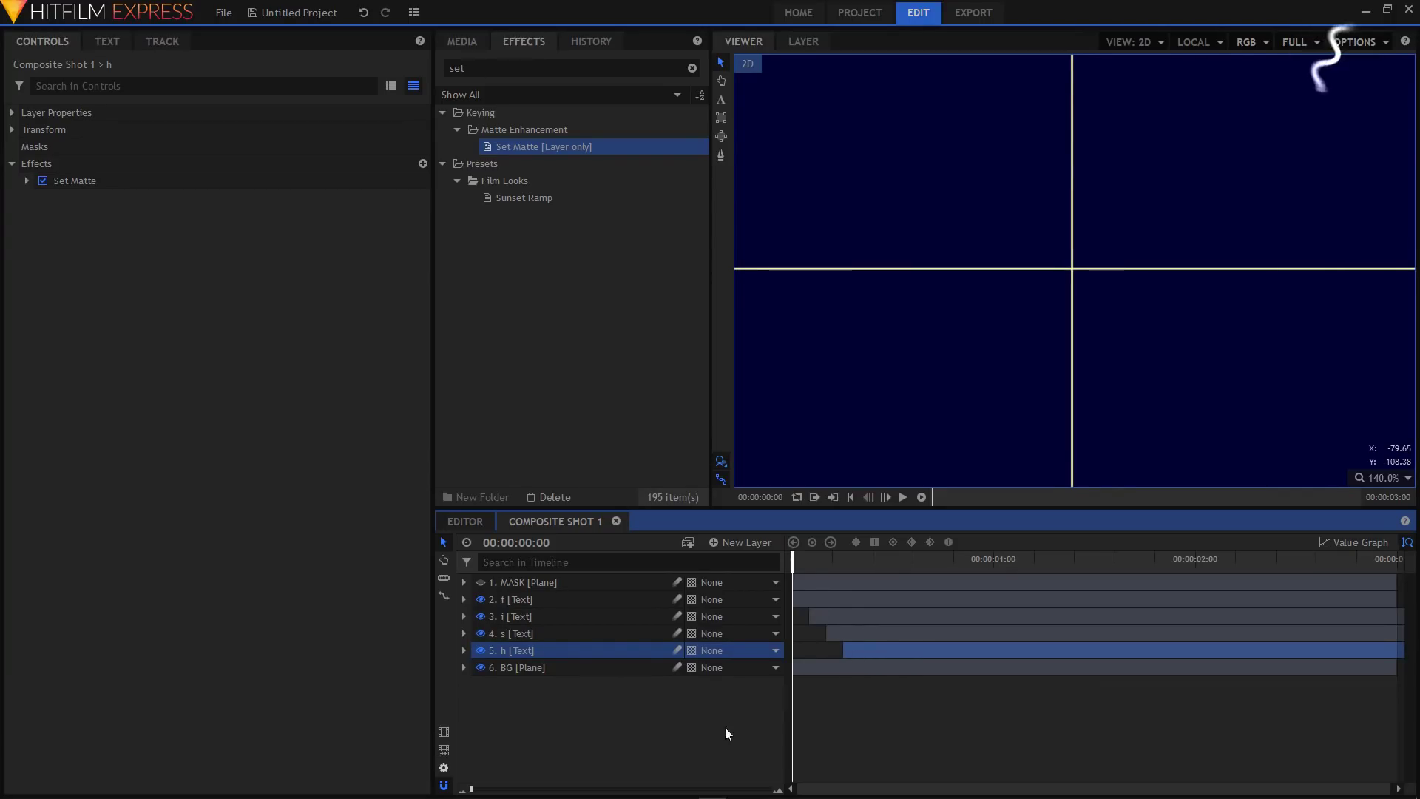
{"action": "left_click", "coordinate": [731, 722]}
{"action": "left_click", "coordinate": [903, 497]}
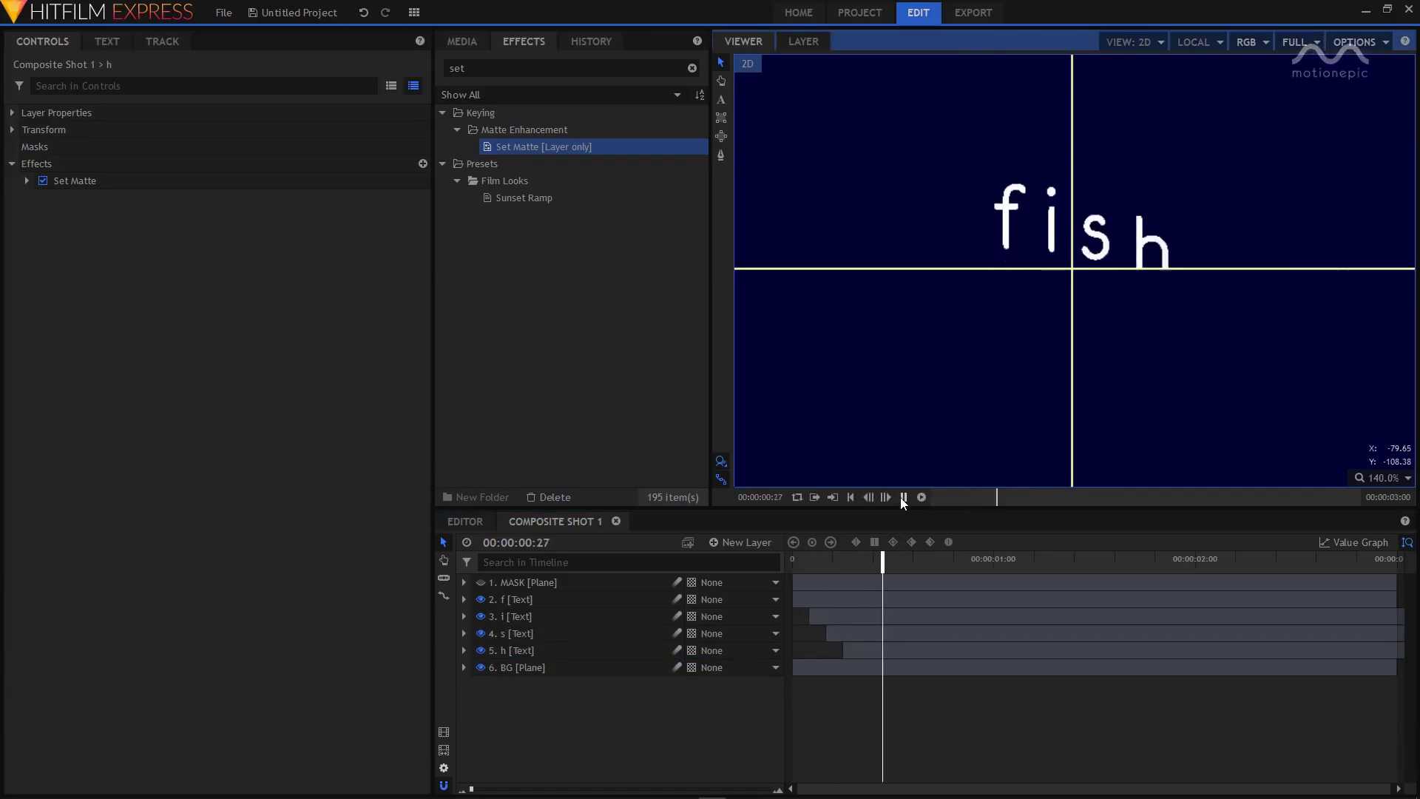
- Delete the 1080p Title Safe Area and 1080p Action Safe Area effects from the BG plane
{"action": "left_click", "coordinate": [464, 668]}
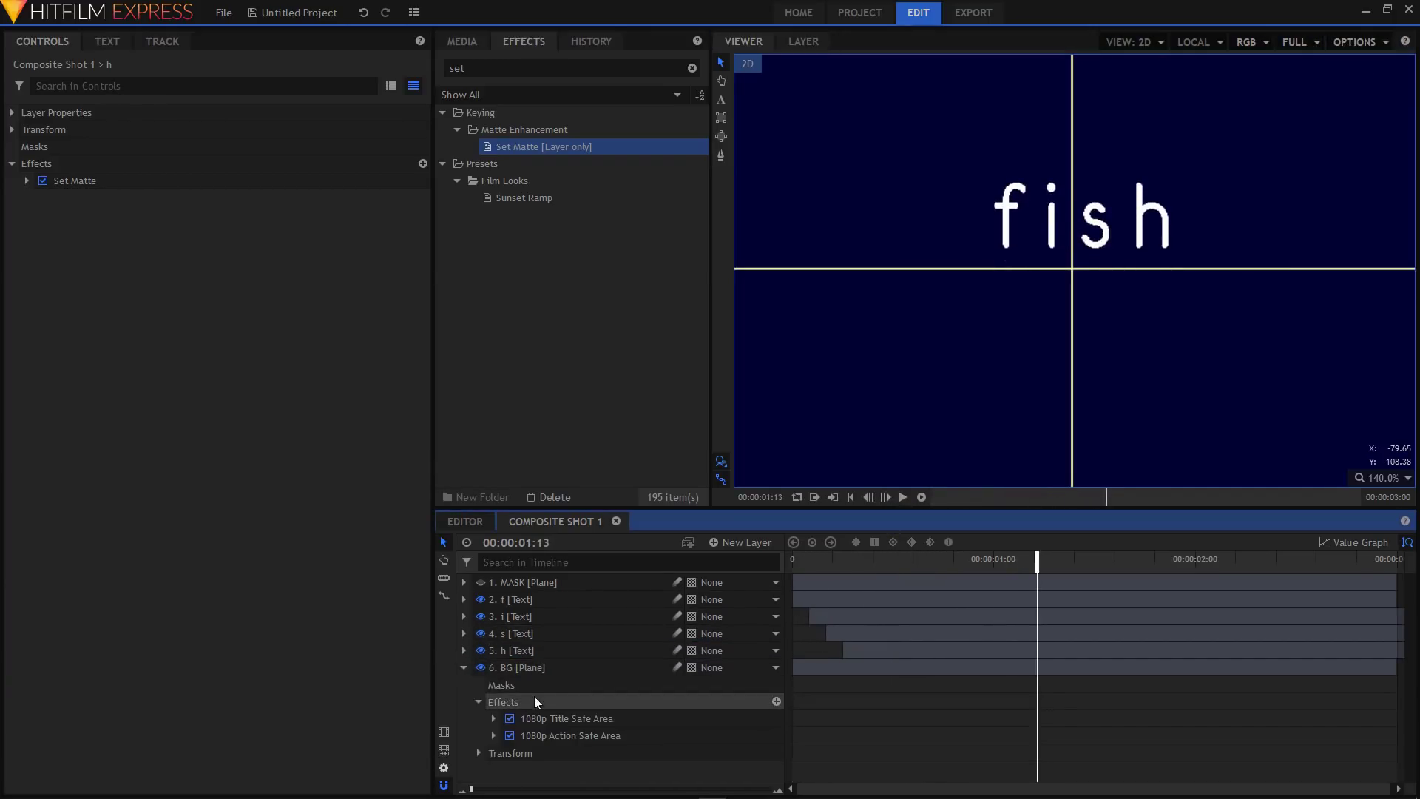
{"action": "left_click", "coordinate": [549, 719]}
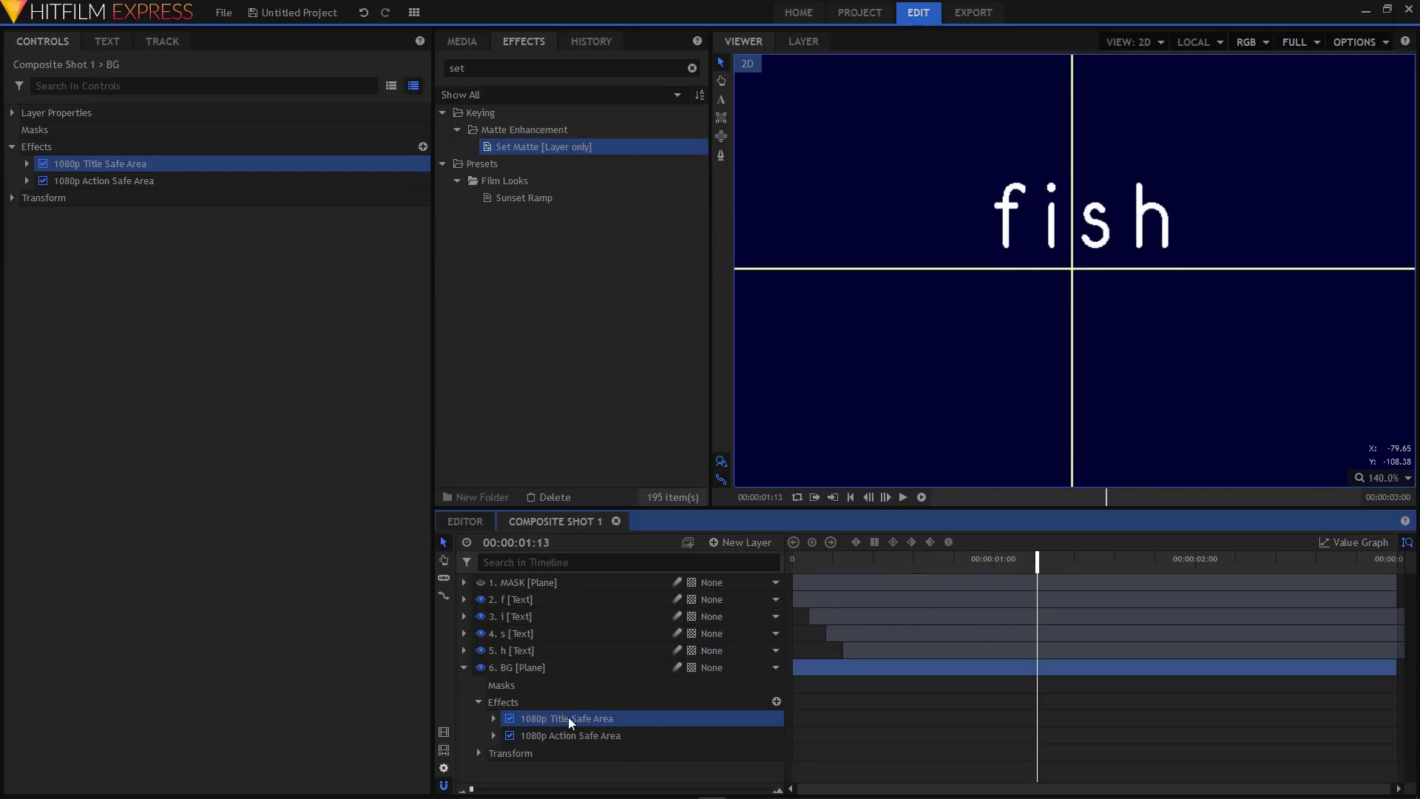
{"action": "key", "text": "Delete"}
{"action": "key", "text": "Delete"}
{"action": "left_click", "coordinate": [464, 668]}
- Play the finished animation from the start with the whole frame in view, and scrub through it to 00:00:01:00
{"action": "left_click", "coordinate": [793, 560]}
{"action": "scroll", "coordinate": [1206, 290], "scroll_direction": "down", "scroll_amount": 1}
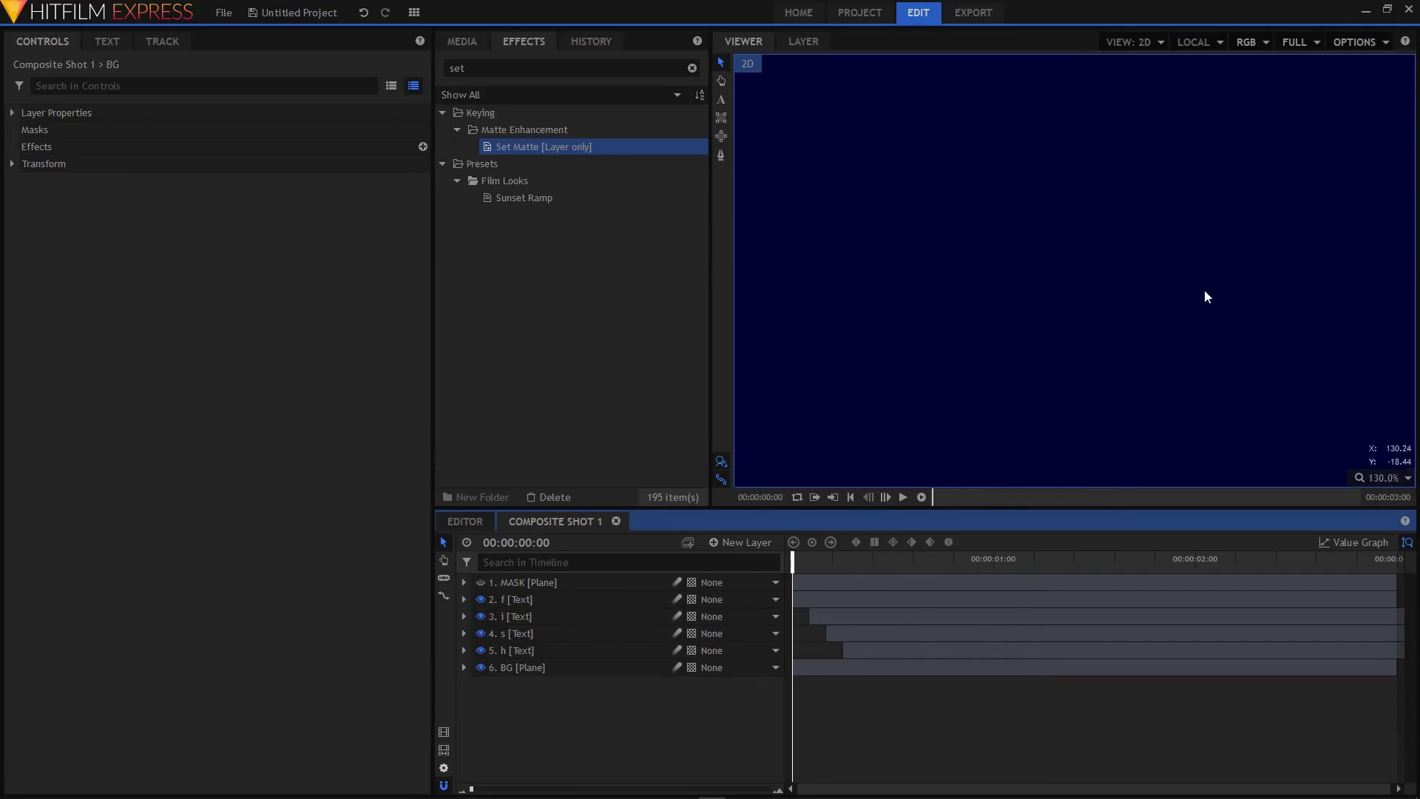
{"action": "scroll", "coordinate": [1003, 403], "scroll_direction": "down", "scroll_amount": 5}
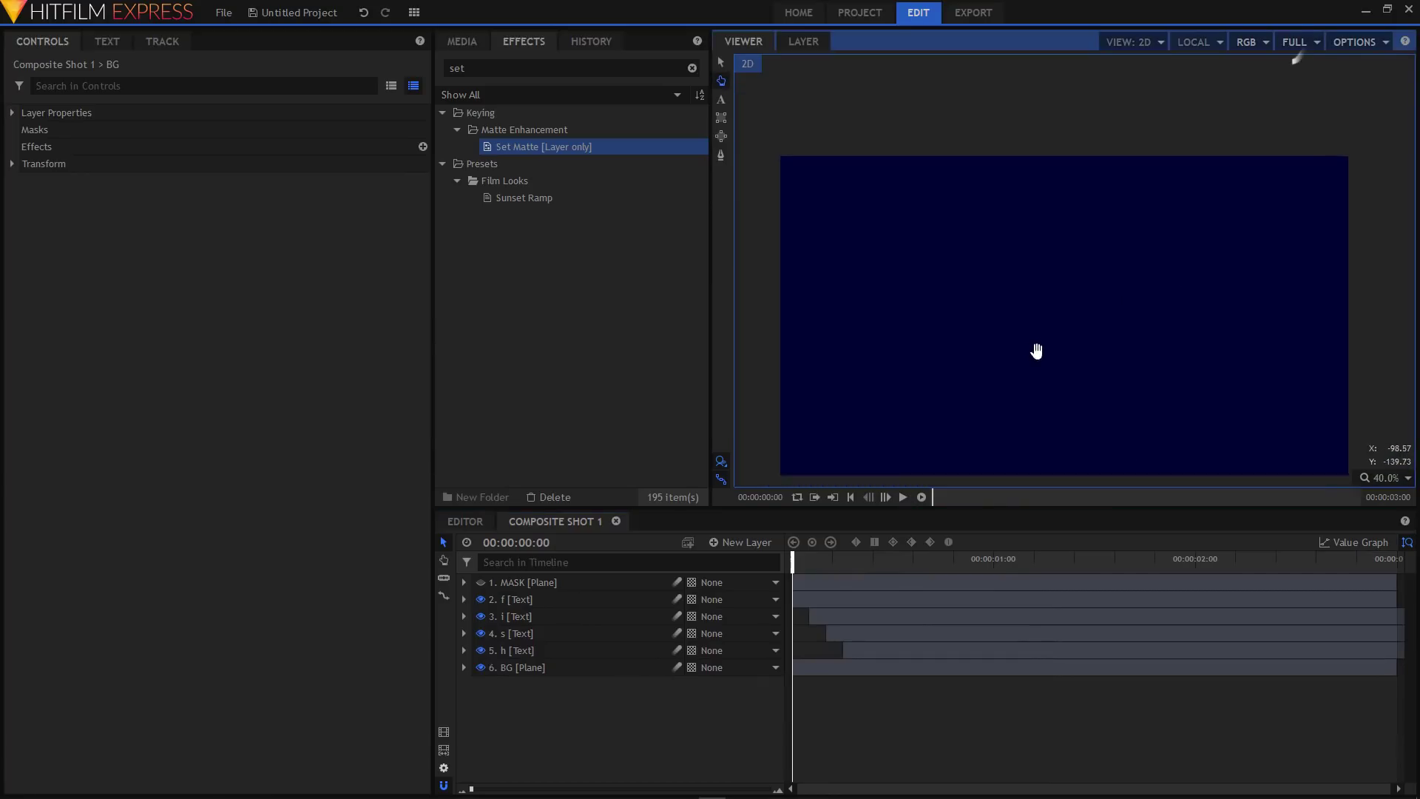
{"action": "left_click", "coordinate": [904, 498]}
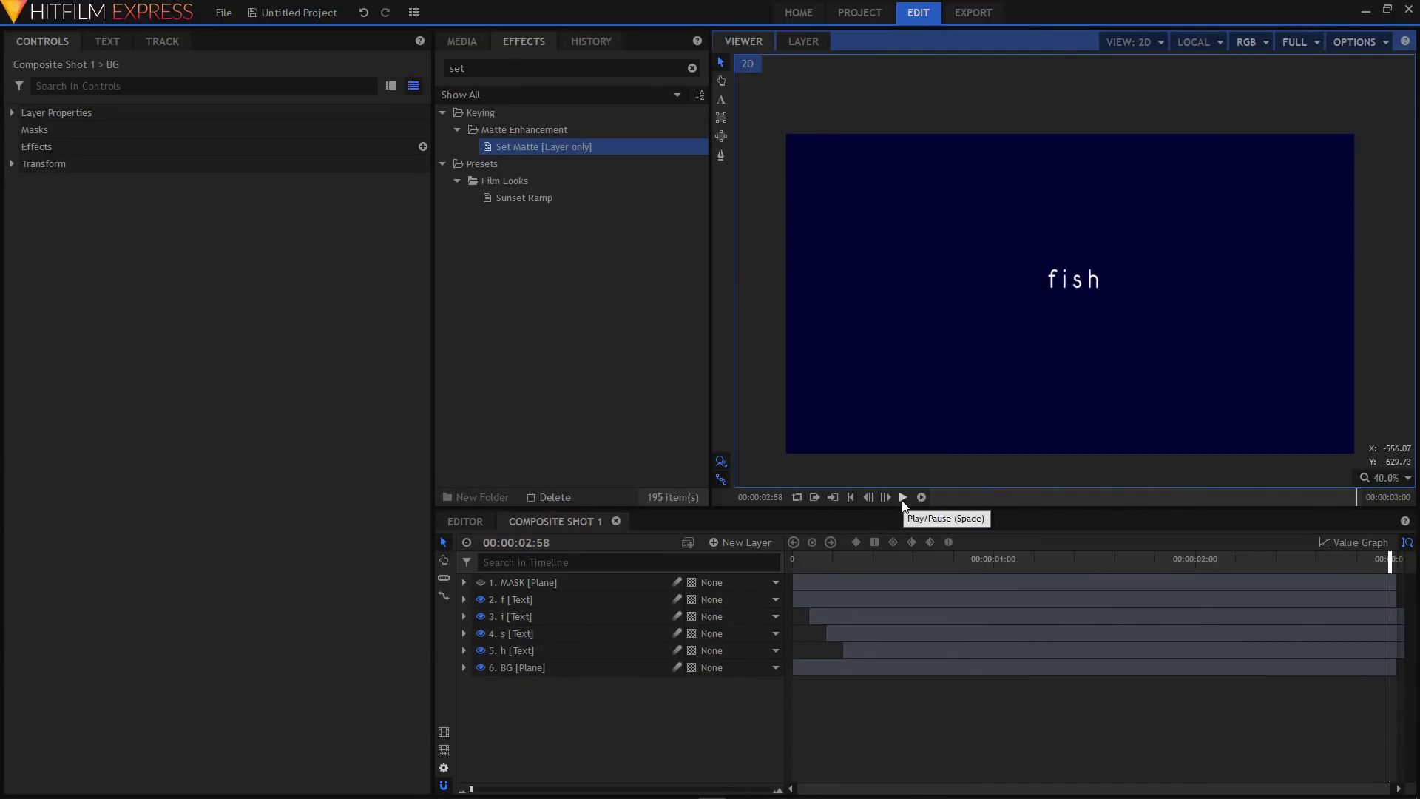
{"action": "left_click", "coordinate": [903, 500]}
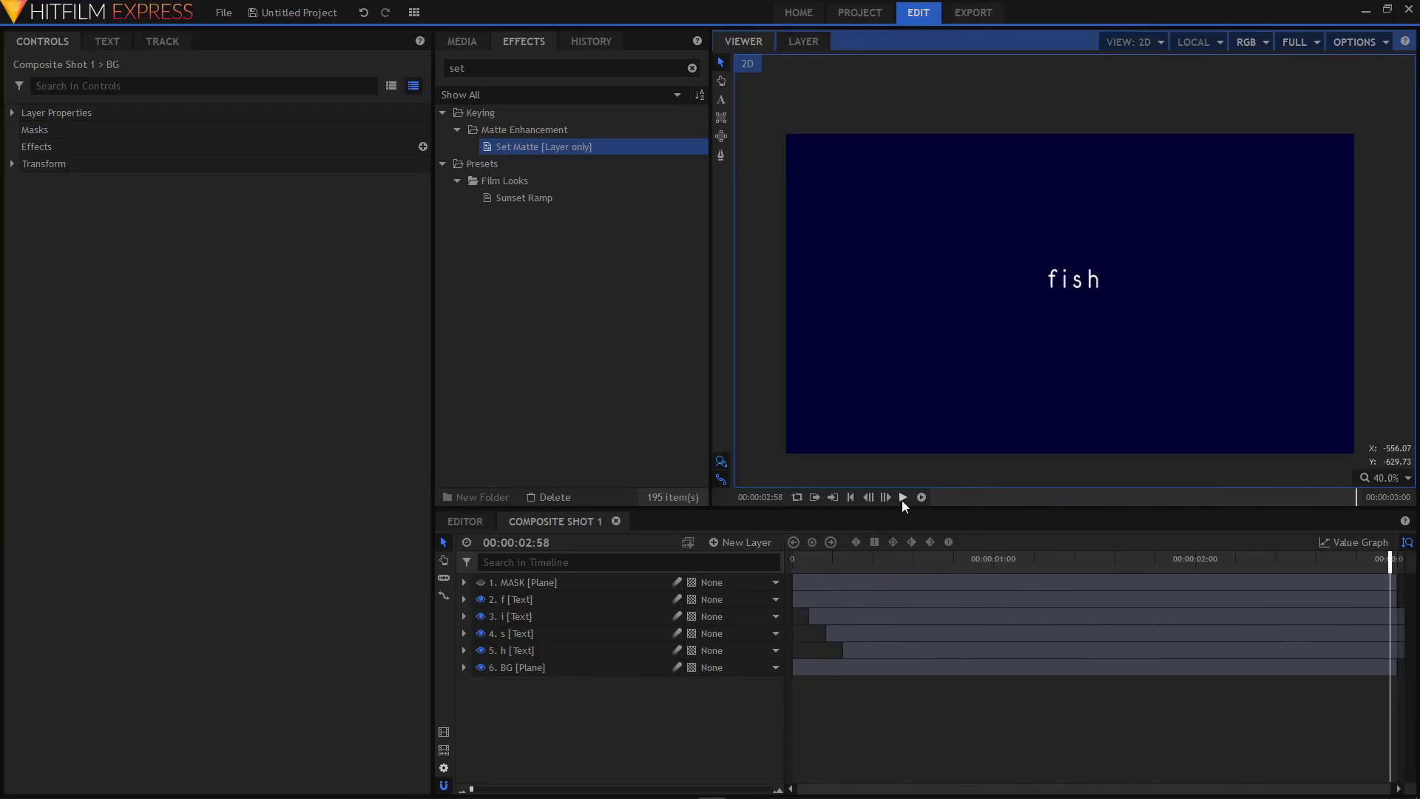
{"action": "left_click_drag", "start_coordinate": [1077, 344], "coordinate": [1098, 337]}
{"action": "left_click", "coordinate": [833, 580]}
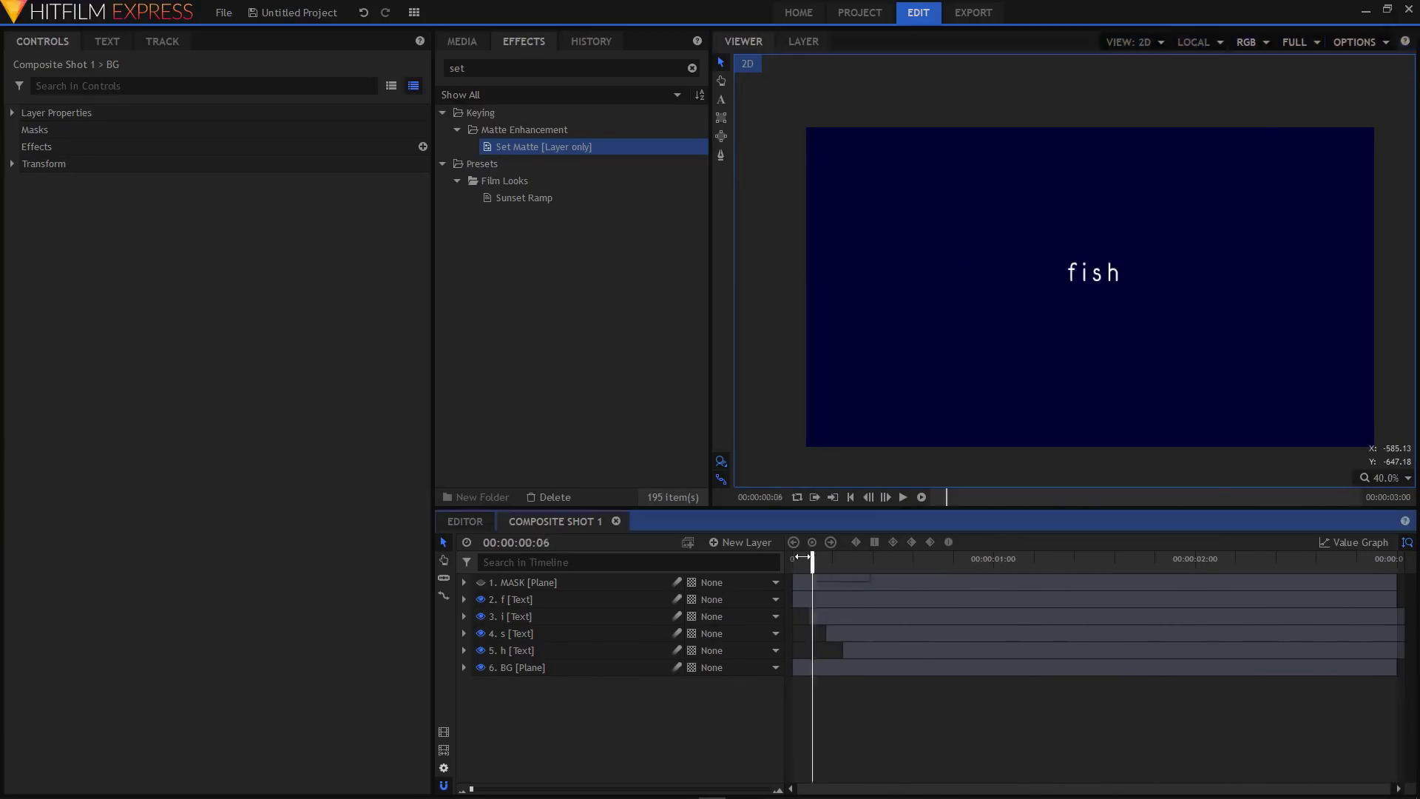
{"action": "key", "text": "Home"}
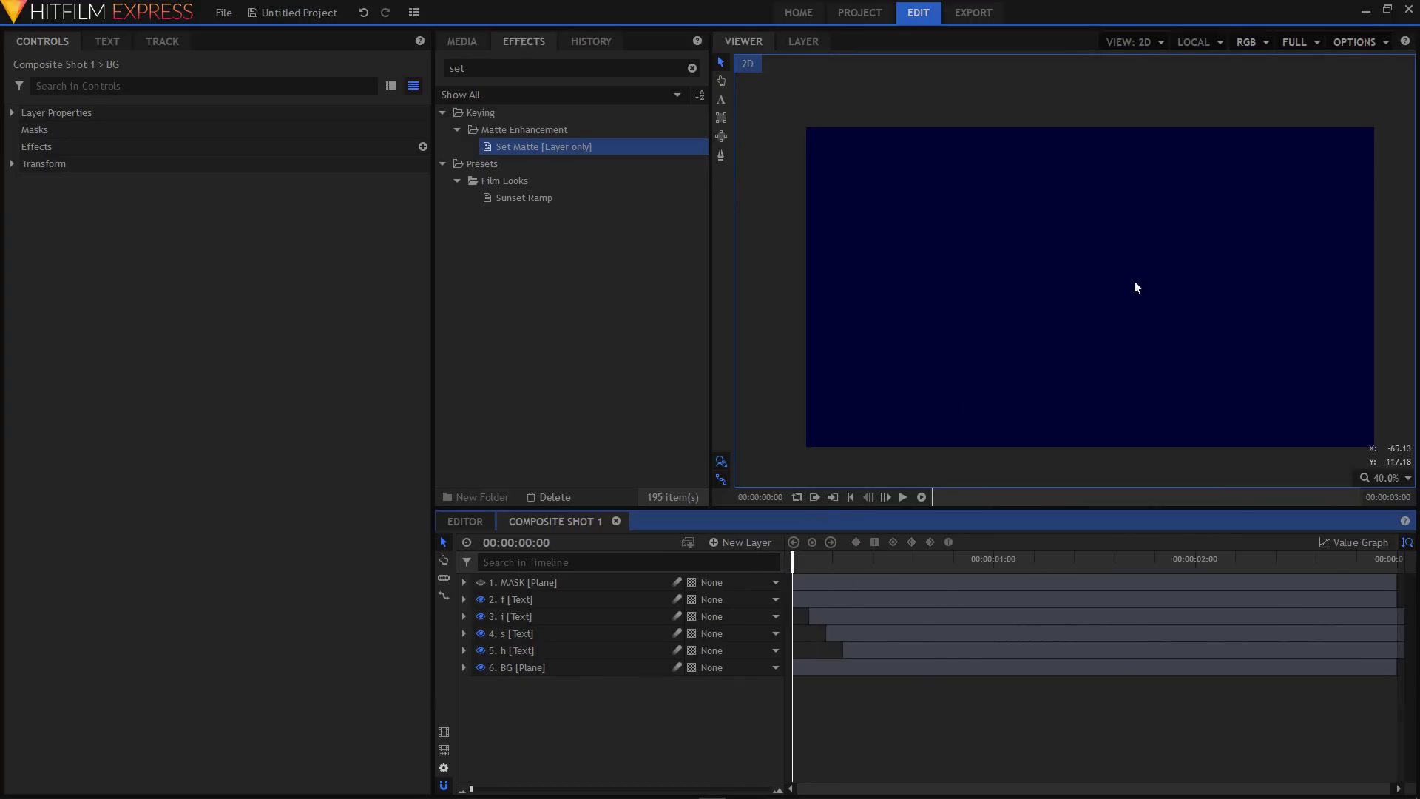
{"action": "left_click_drag", "start_coordinate": [844, 570], "coordinate": [994, 585]}
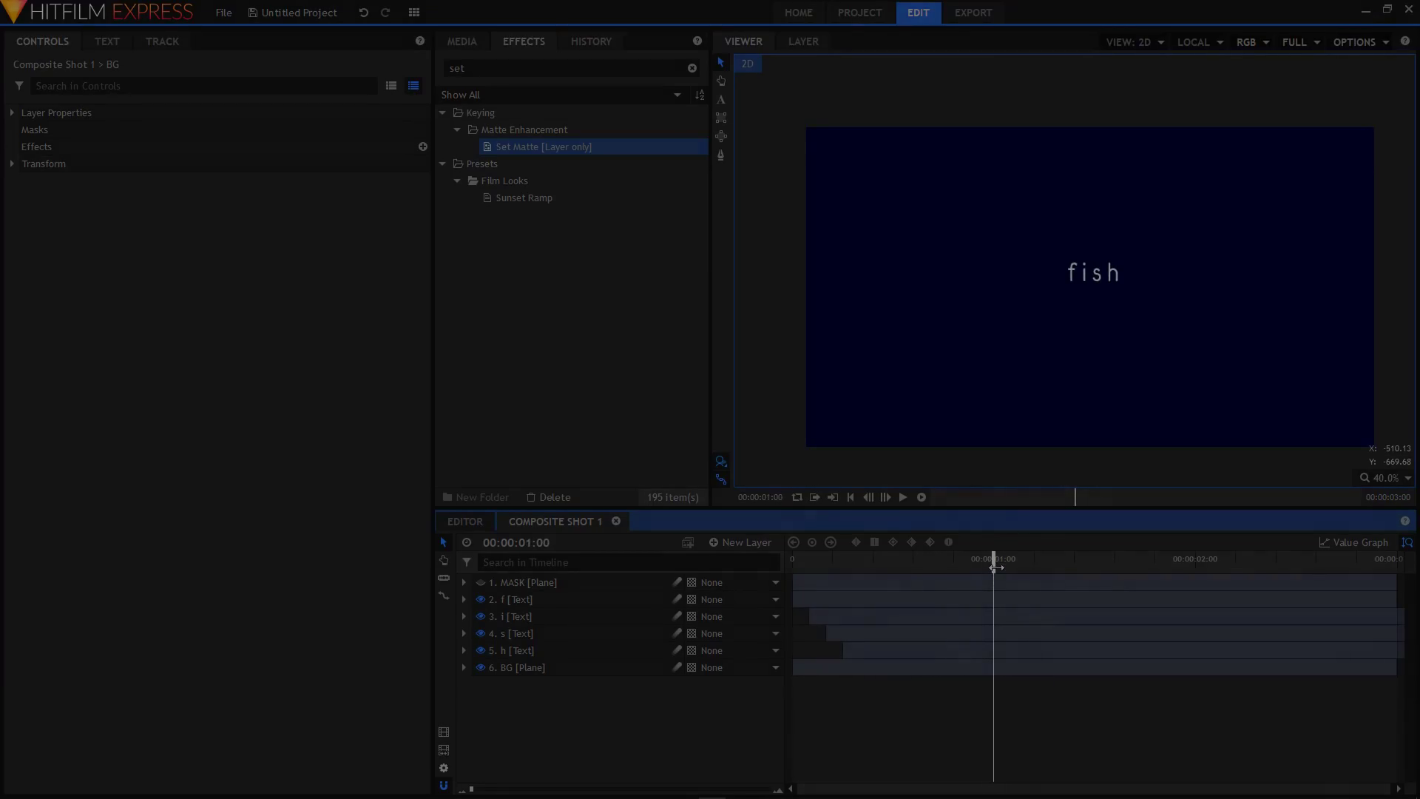